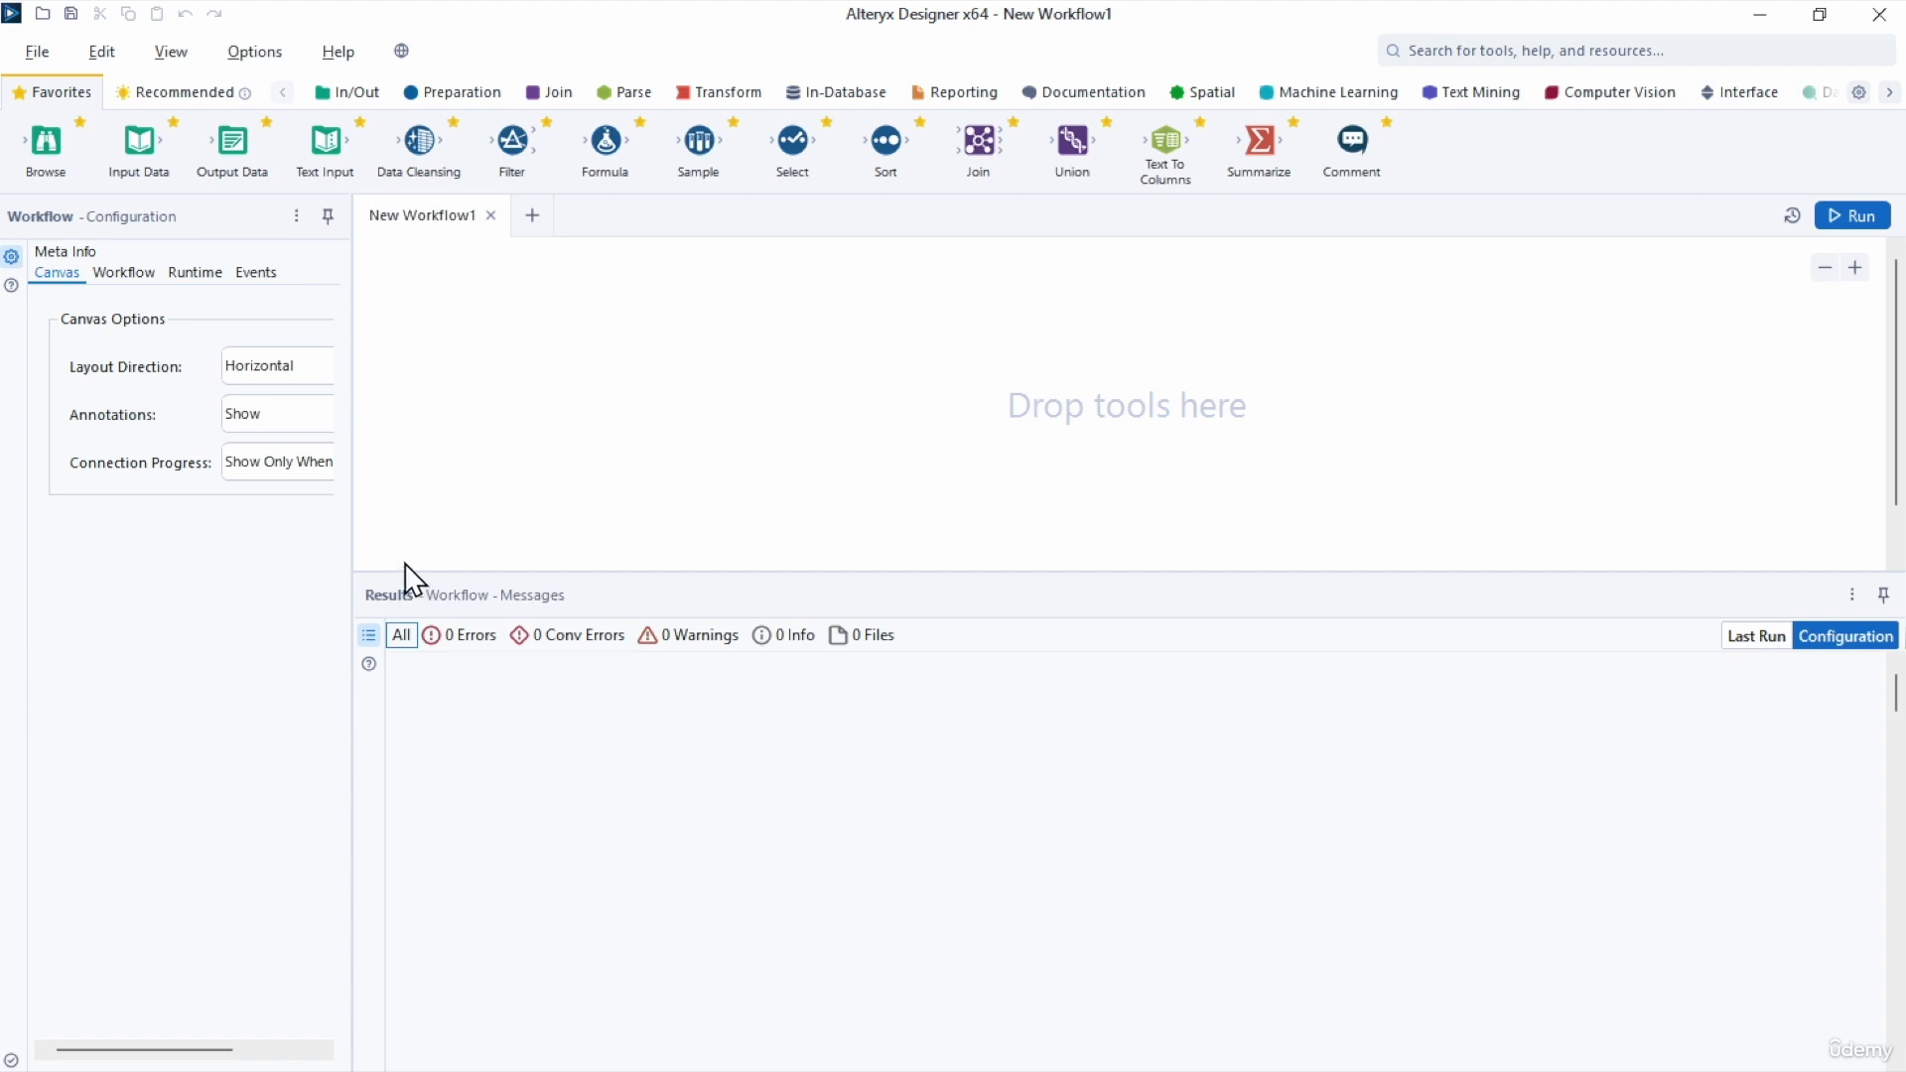
Look for the health_patients CSV file on the desktop and return to Alteryx Designer.
click(1817, 15)
click(1742, 51)
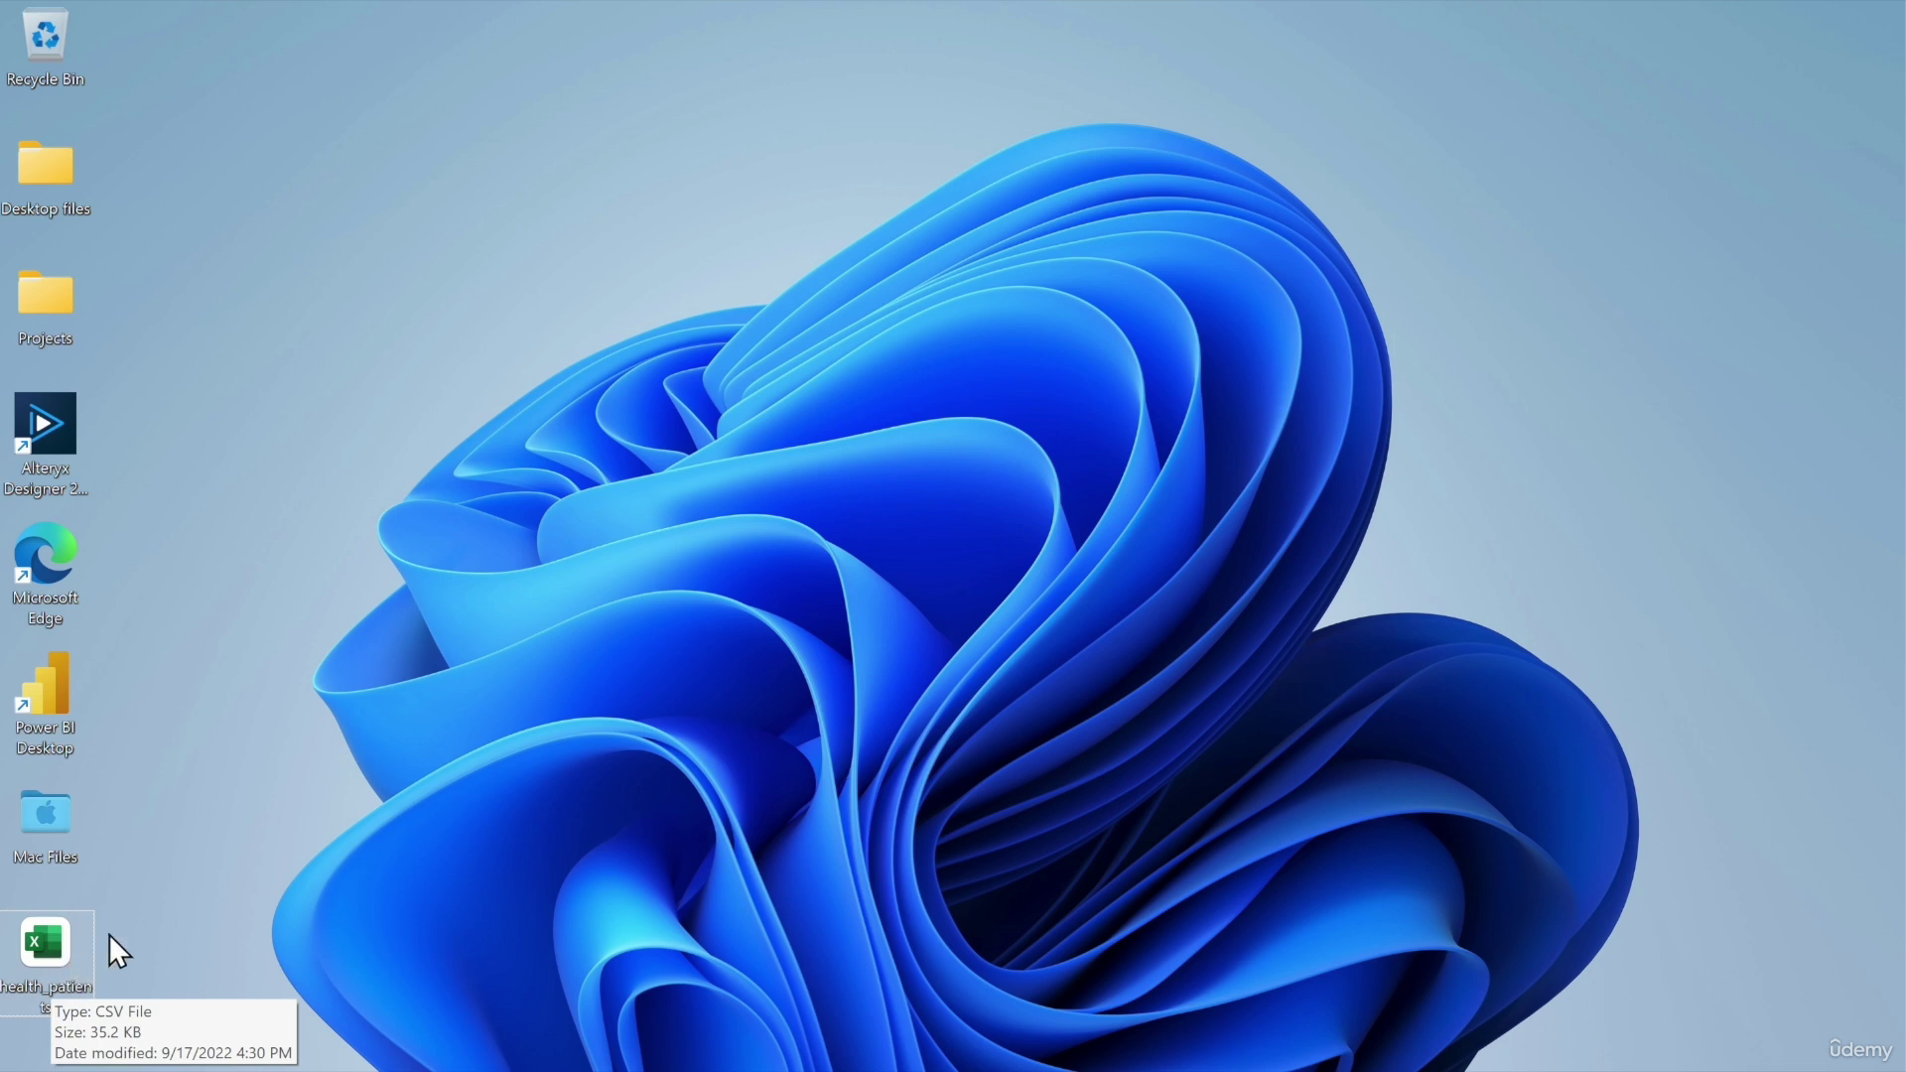
click(1219, 1070)
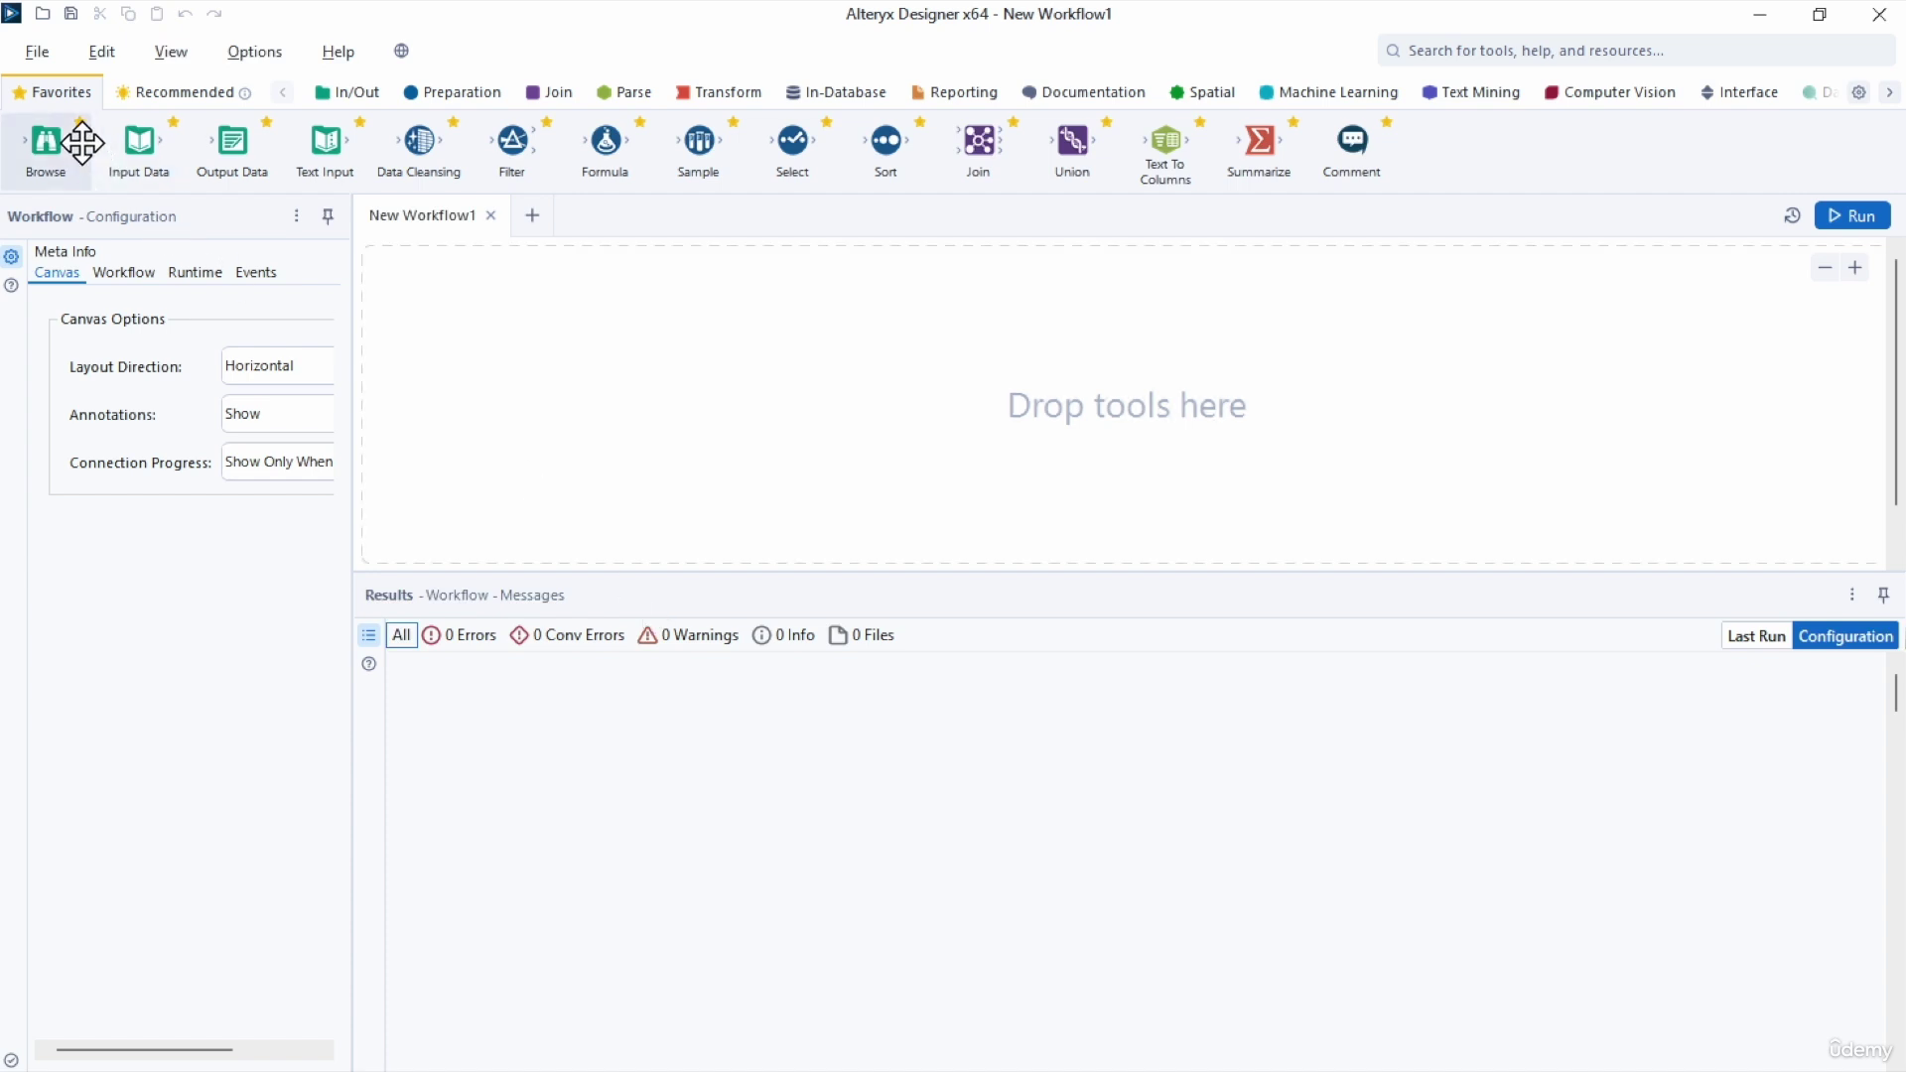
Place an Input Data tool from the In/Out category on the empty canvas and widen its configuration pane.
drag(137, 145, 140, 159)
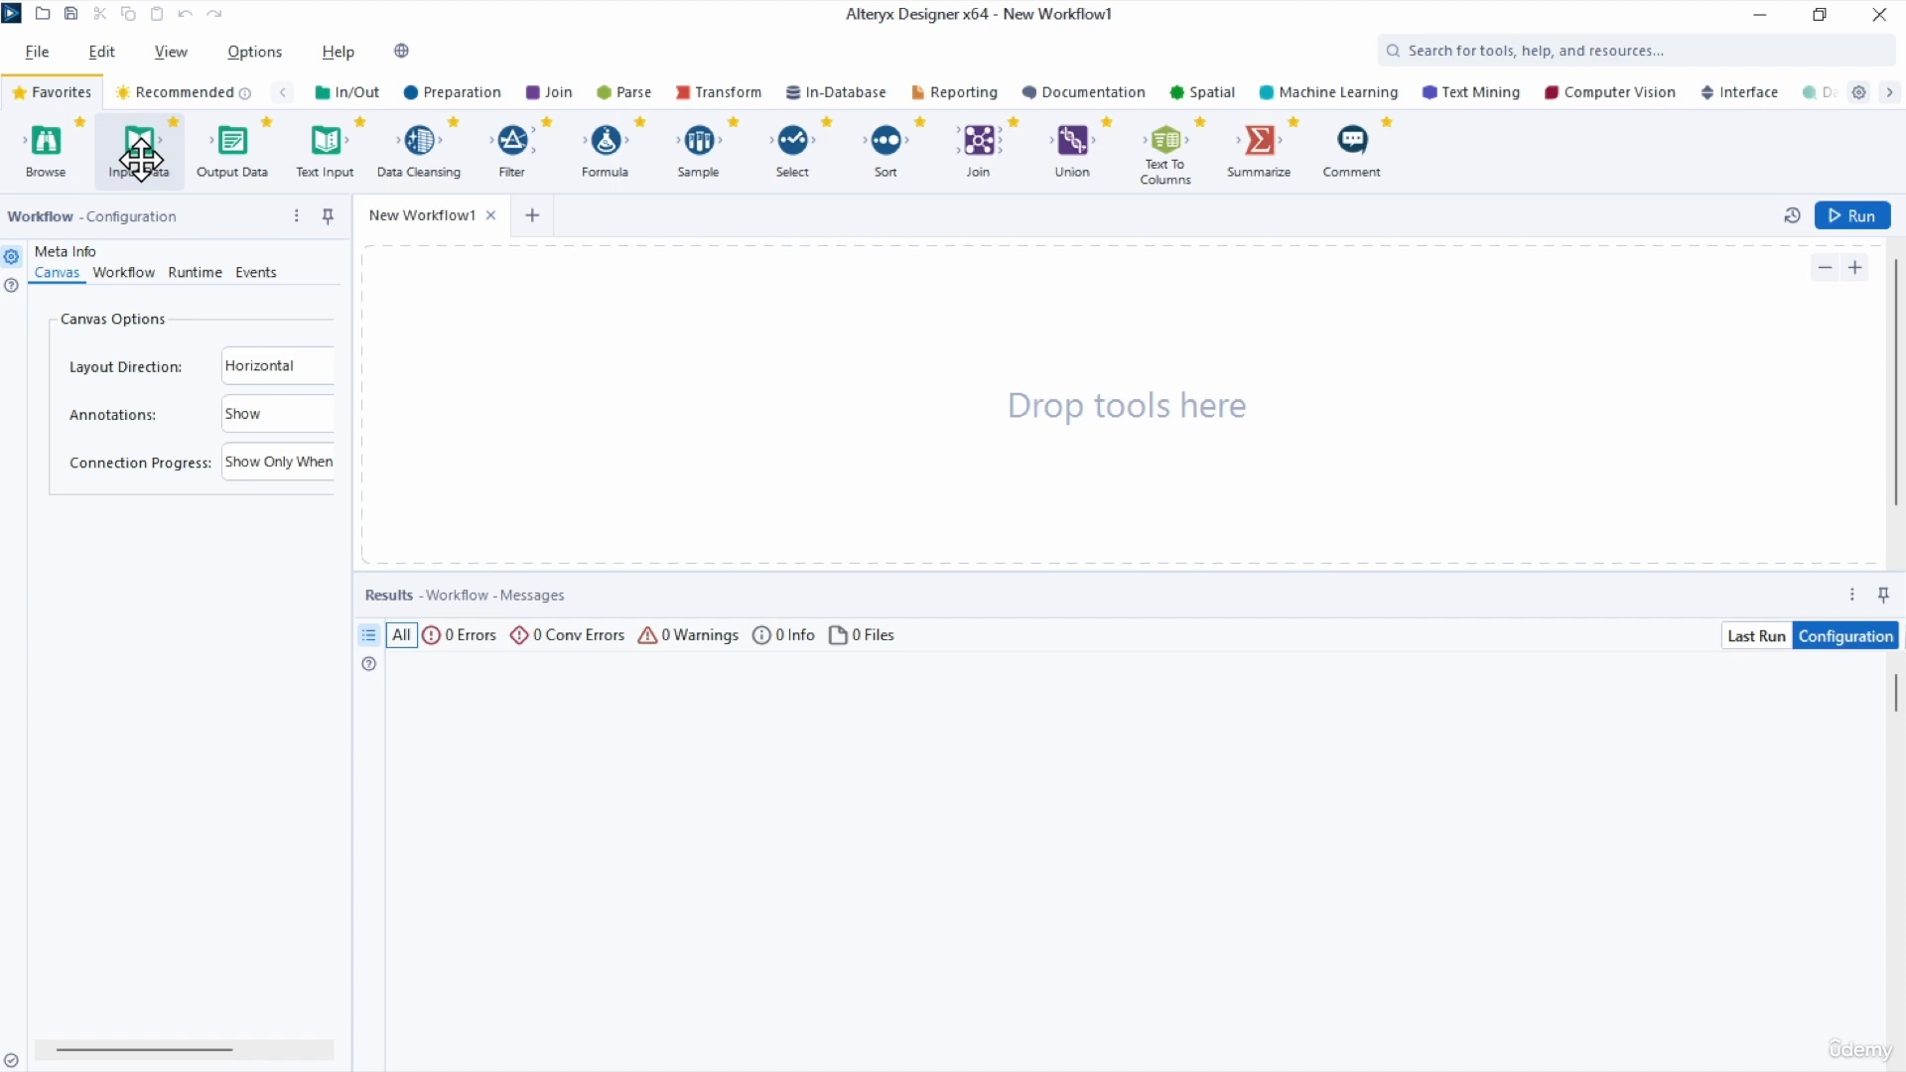
drag(140, 158, 337, 76)
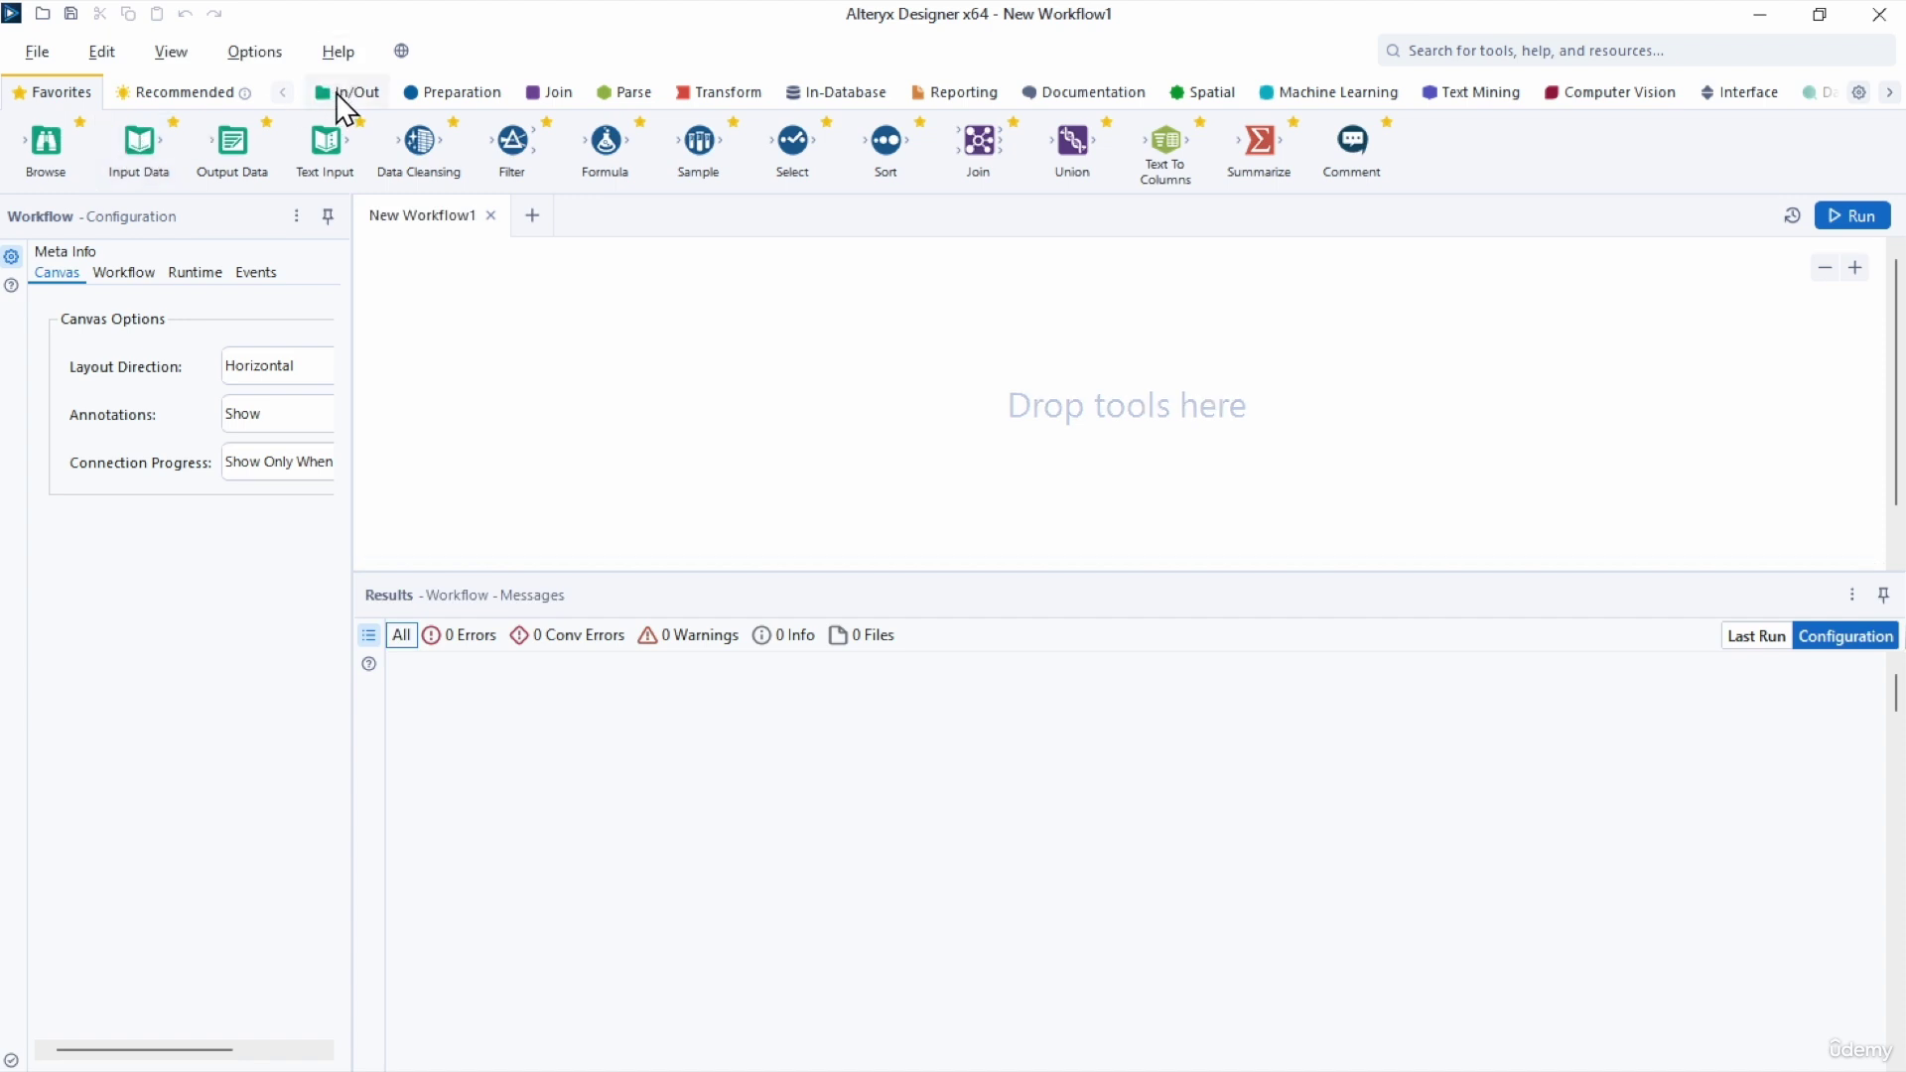
click(343, 100)
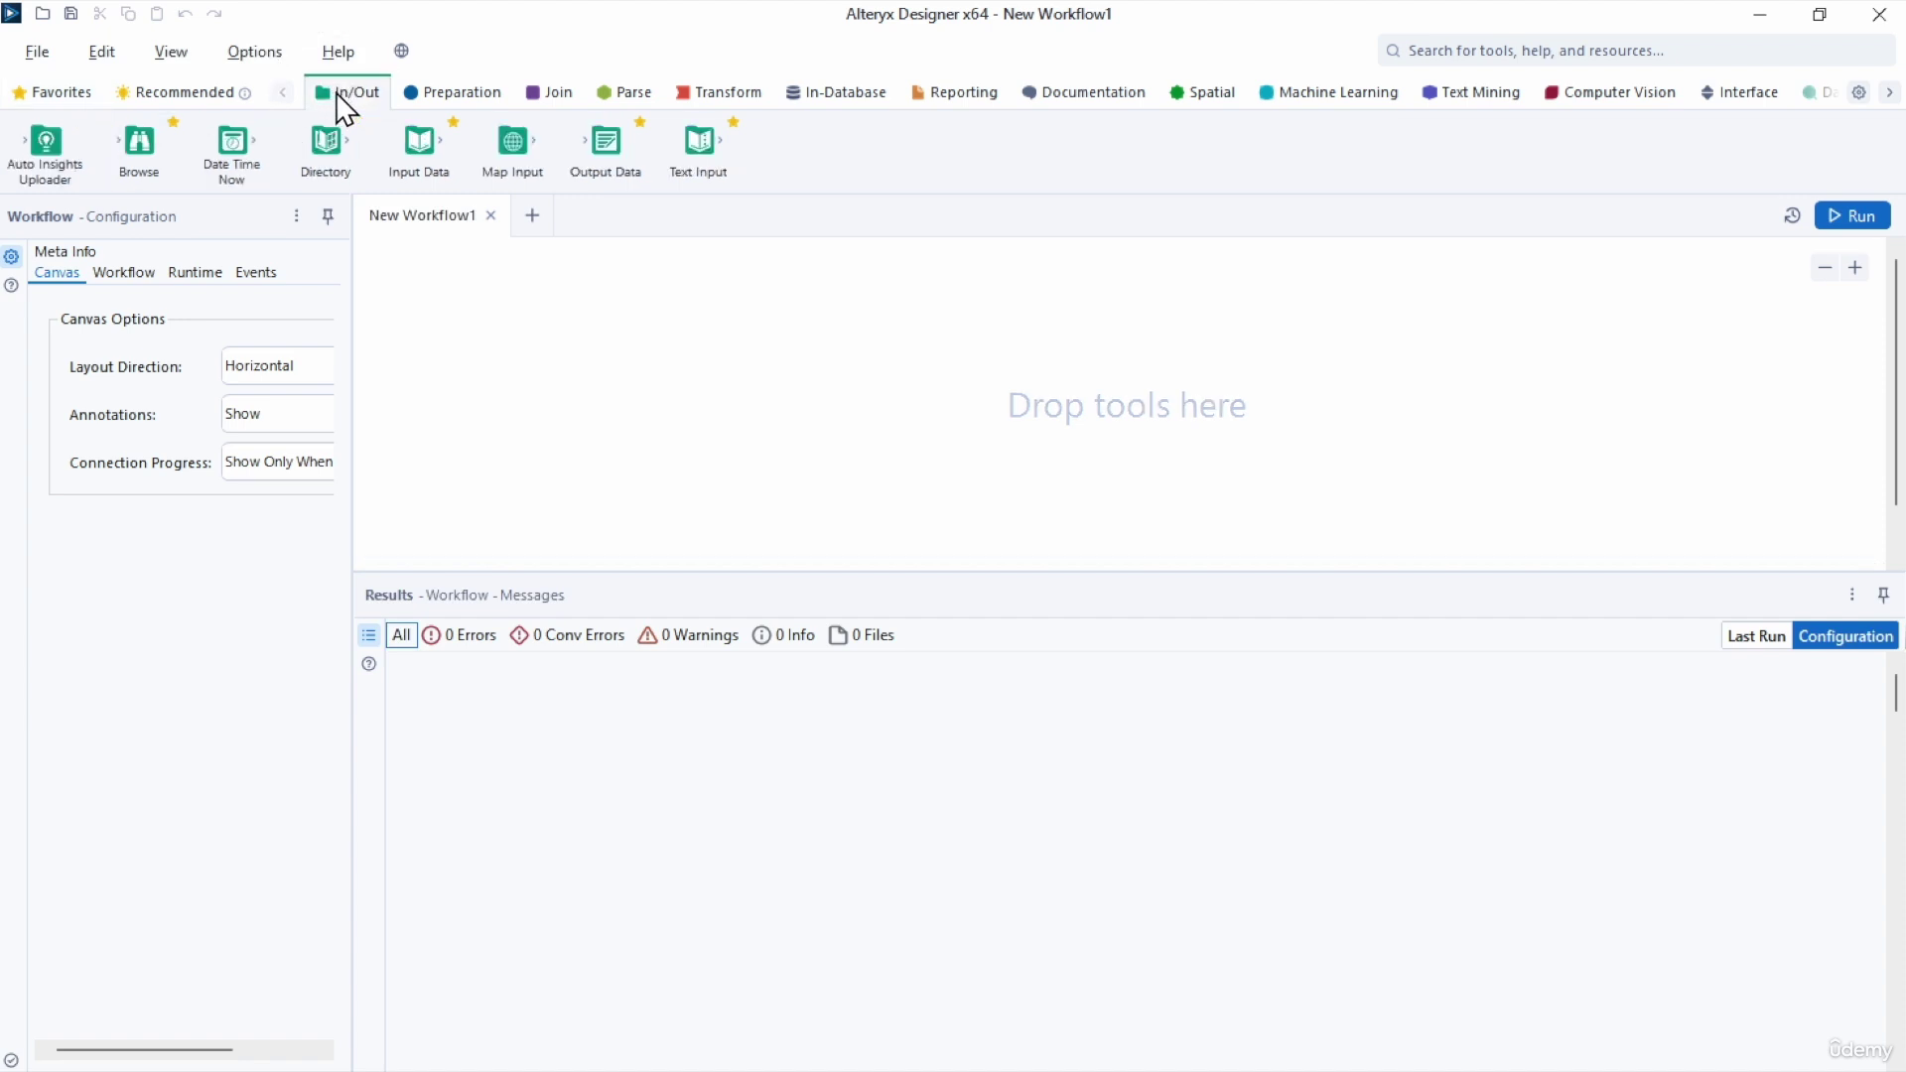
drag(421, 142, 523, 421)
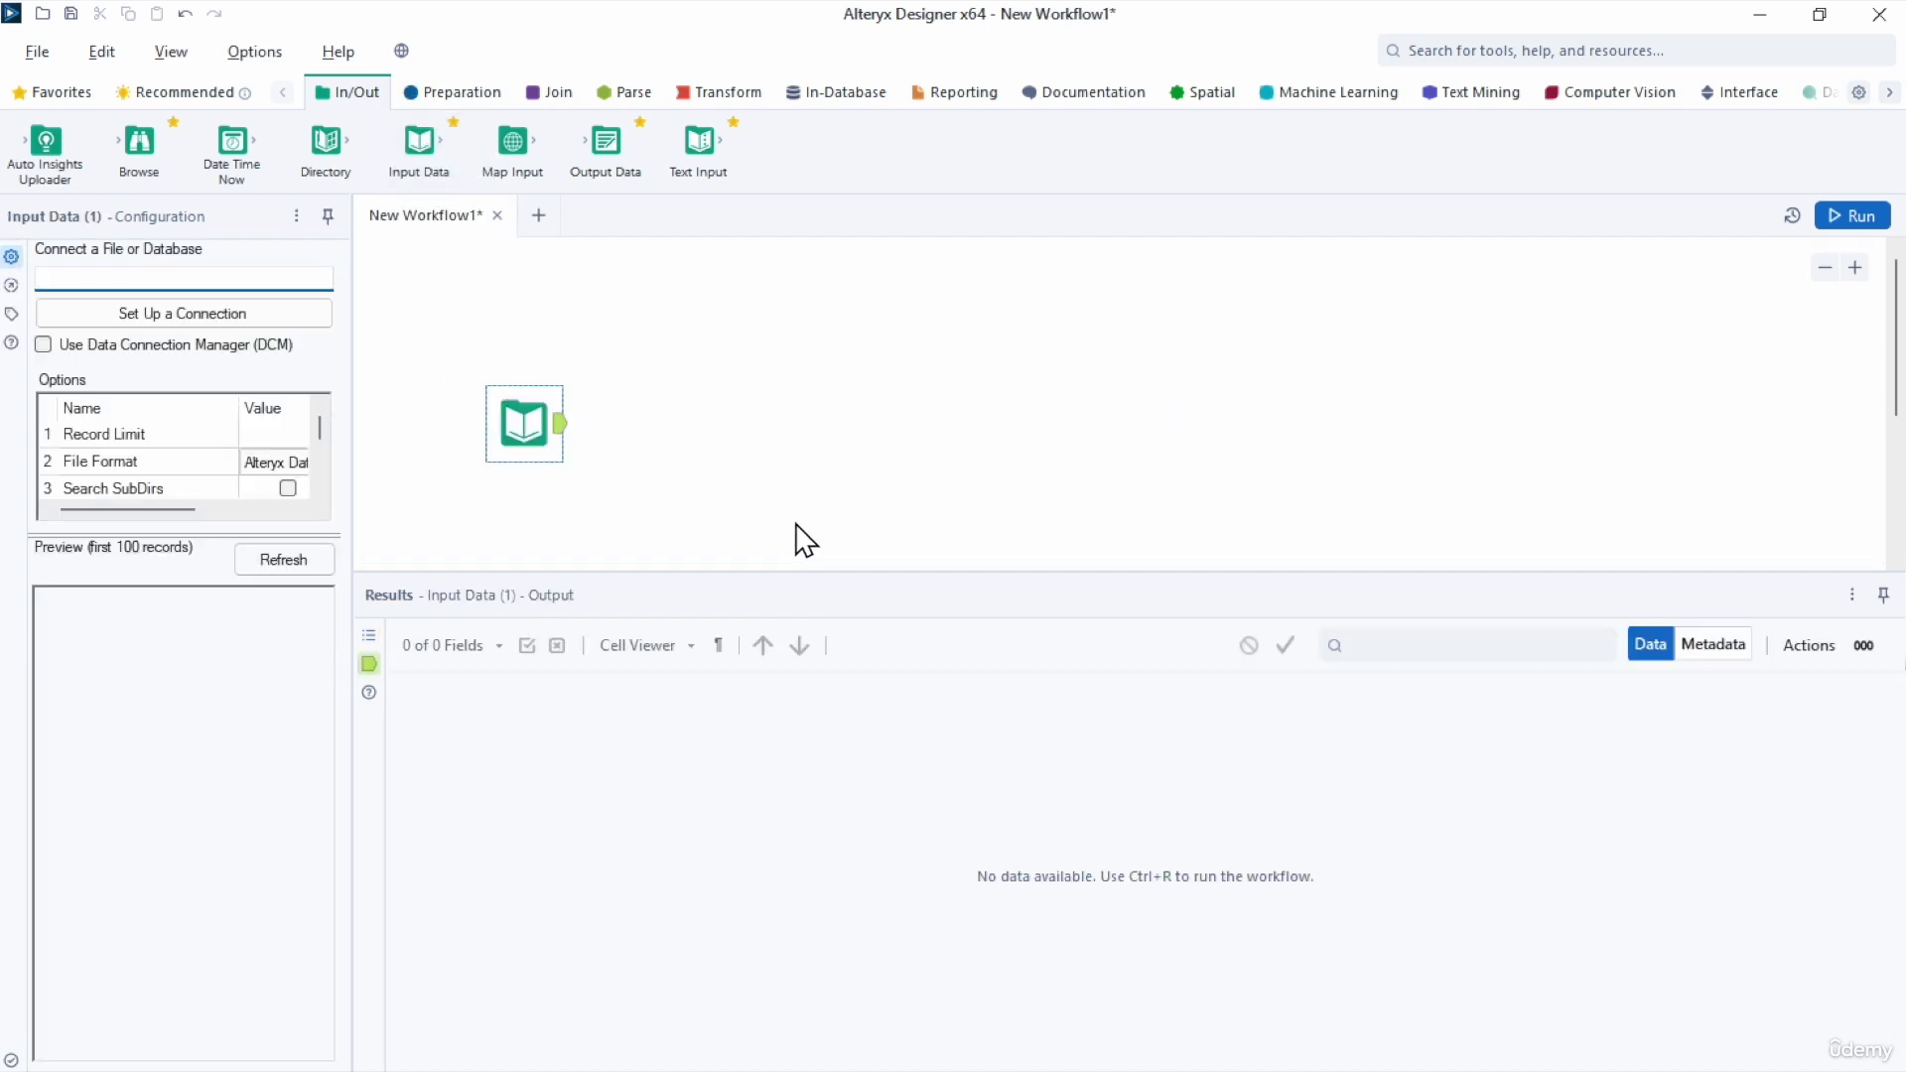
drag(348, 532, 659, 541)
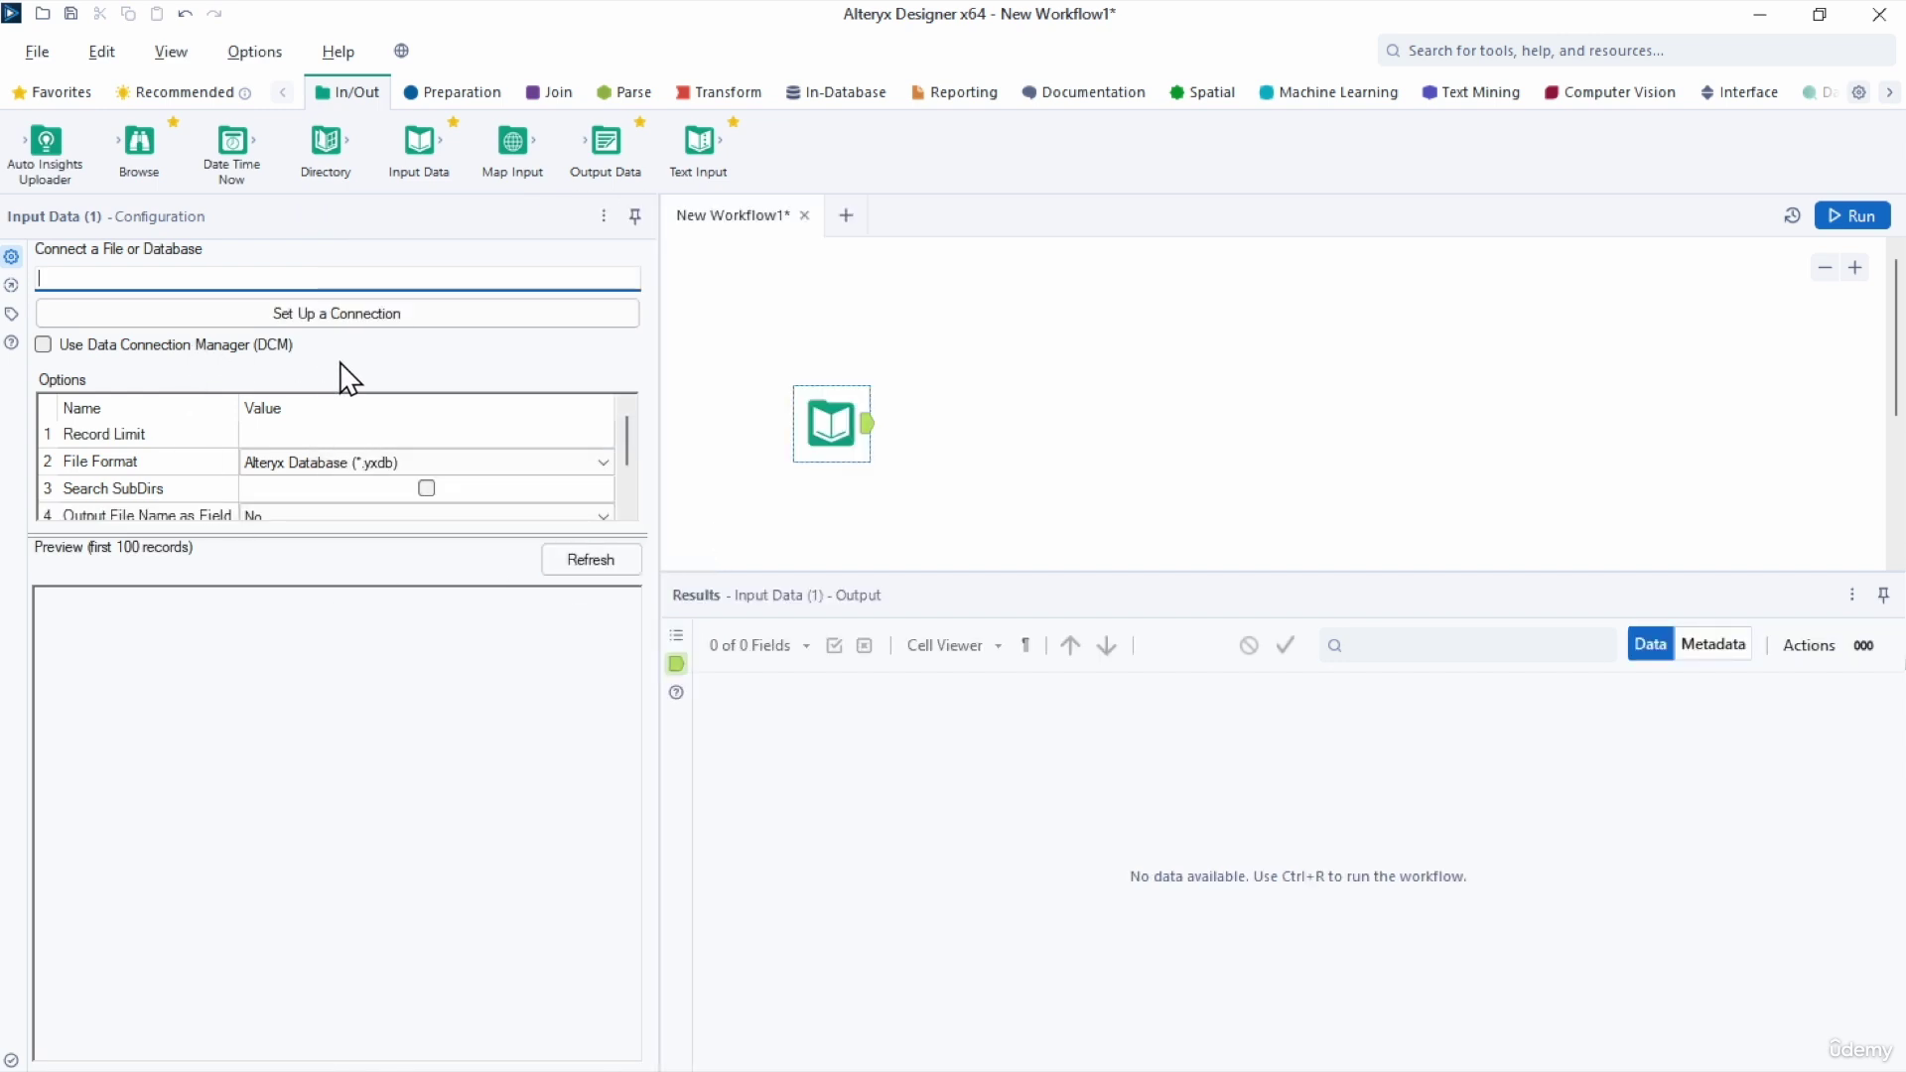
Connect the Input Data tool to the health_patients CSV file on the Desktop.
click(830, 426)
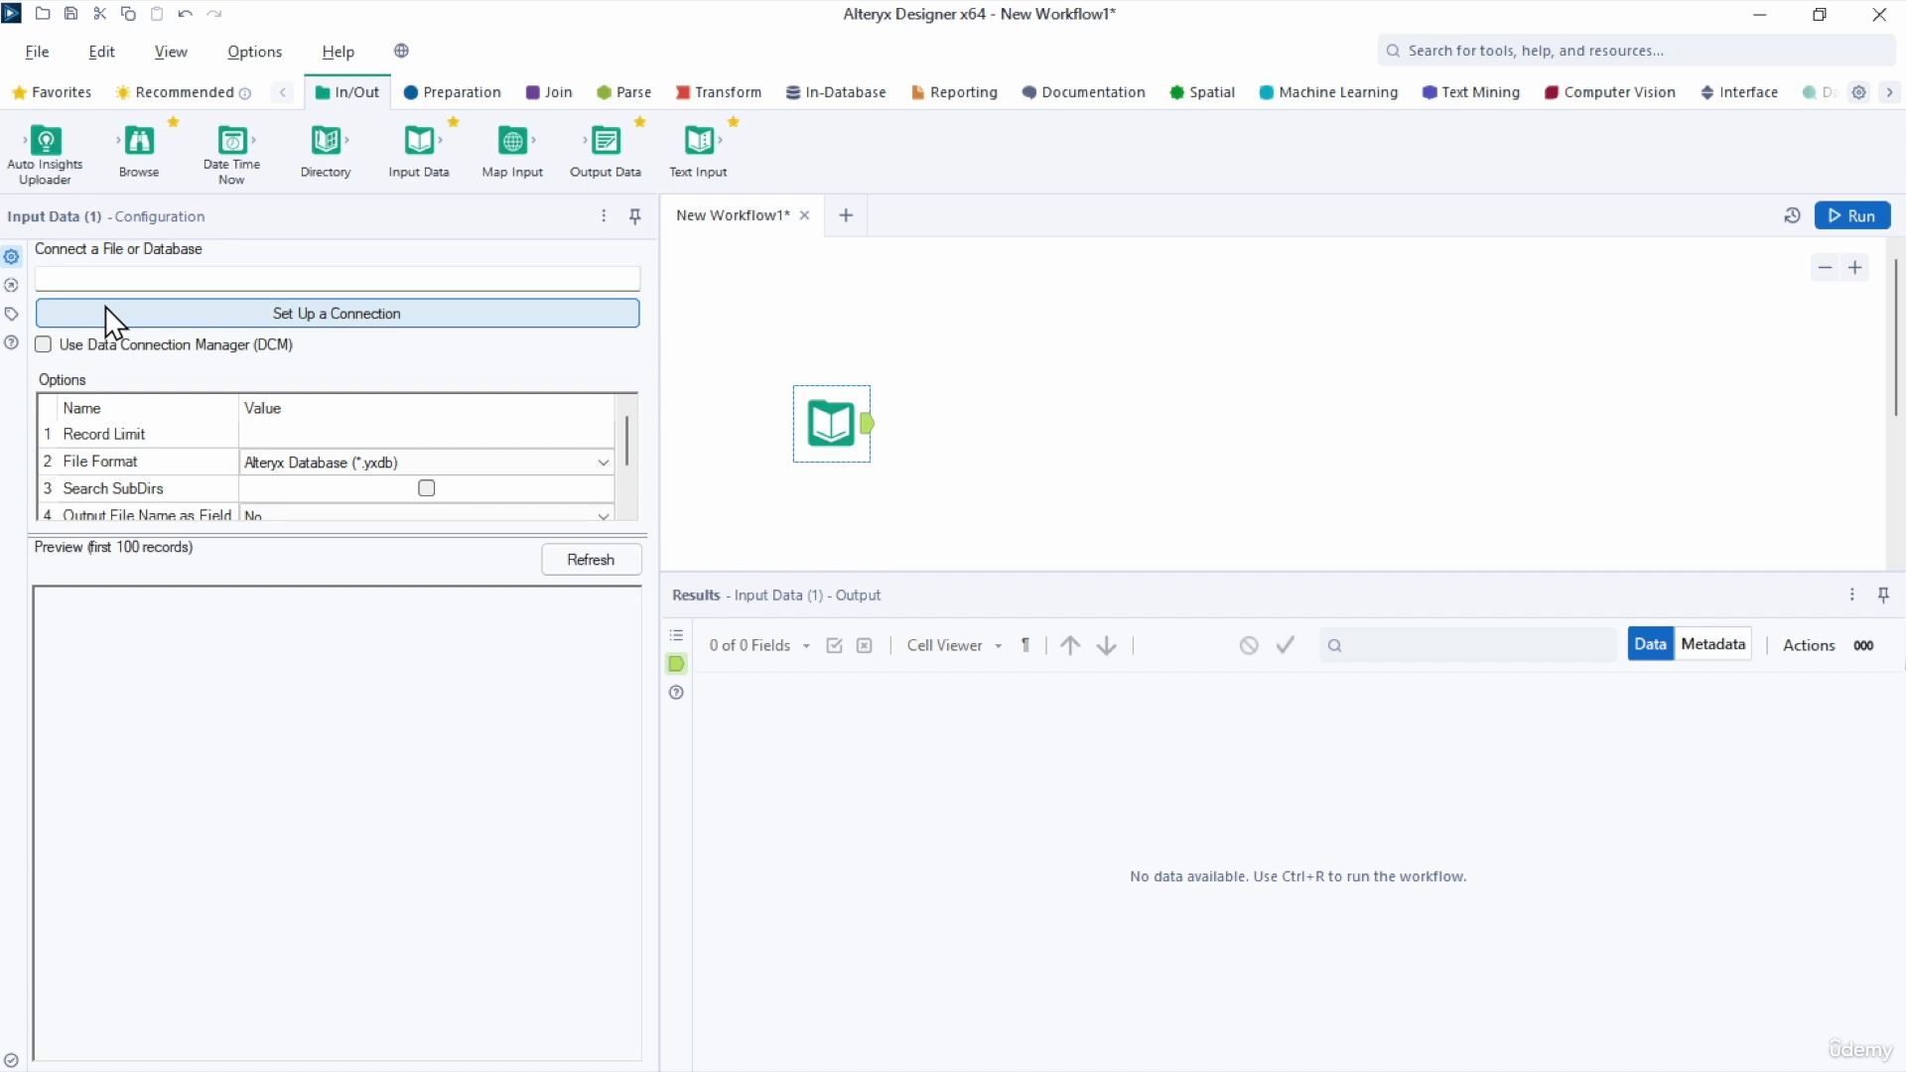
click(328, 314)
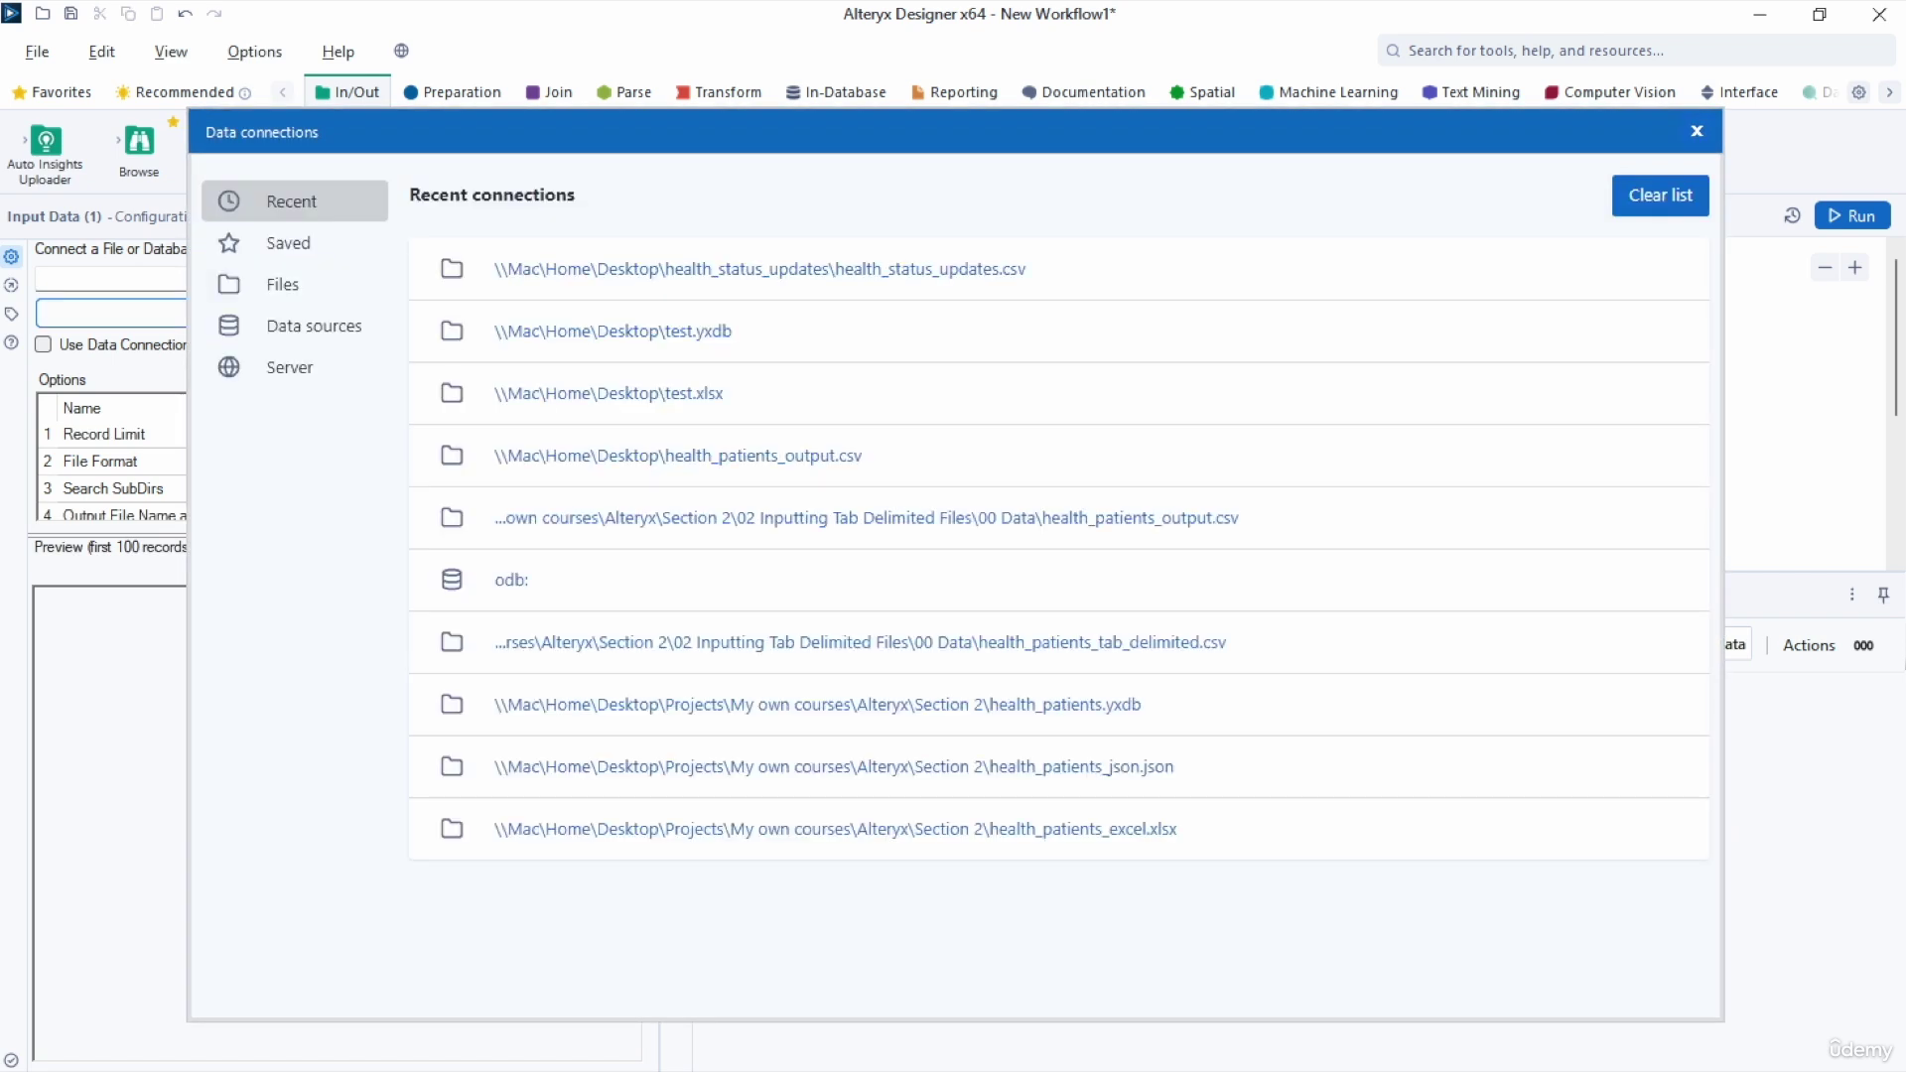
click(287, 296)
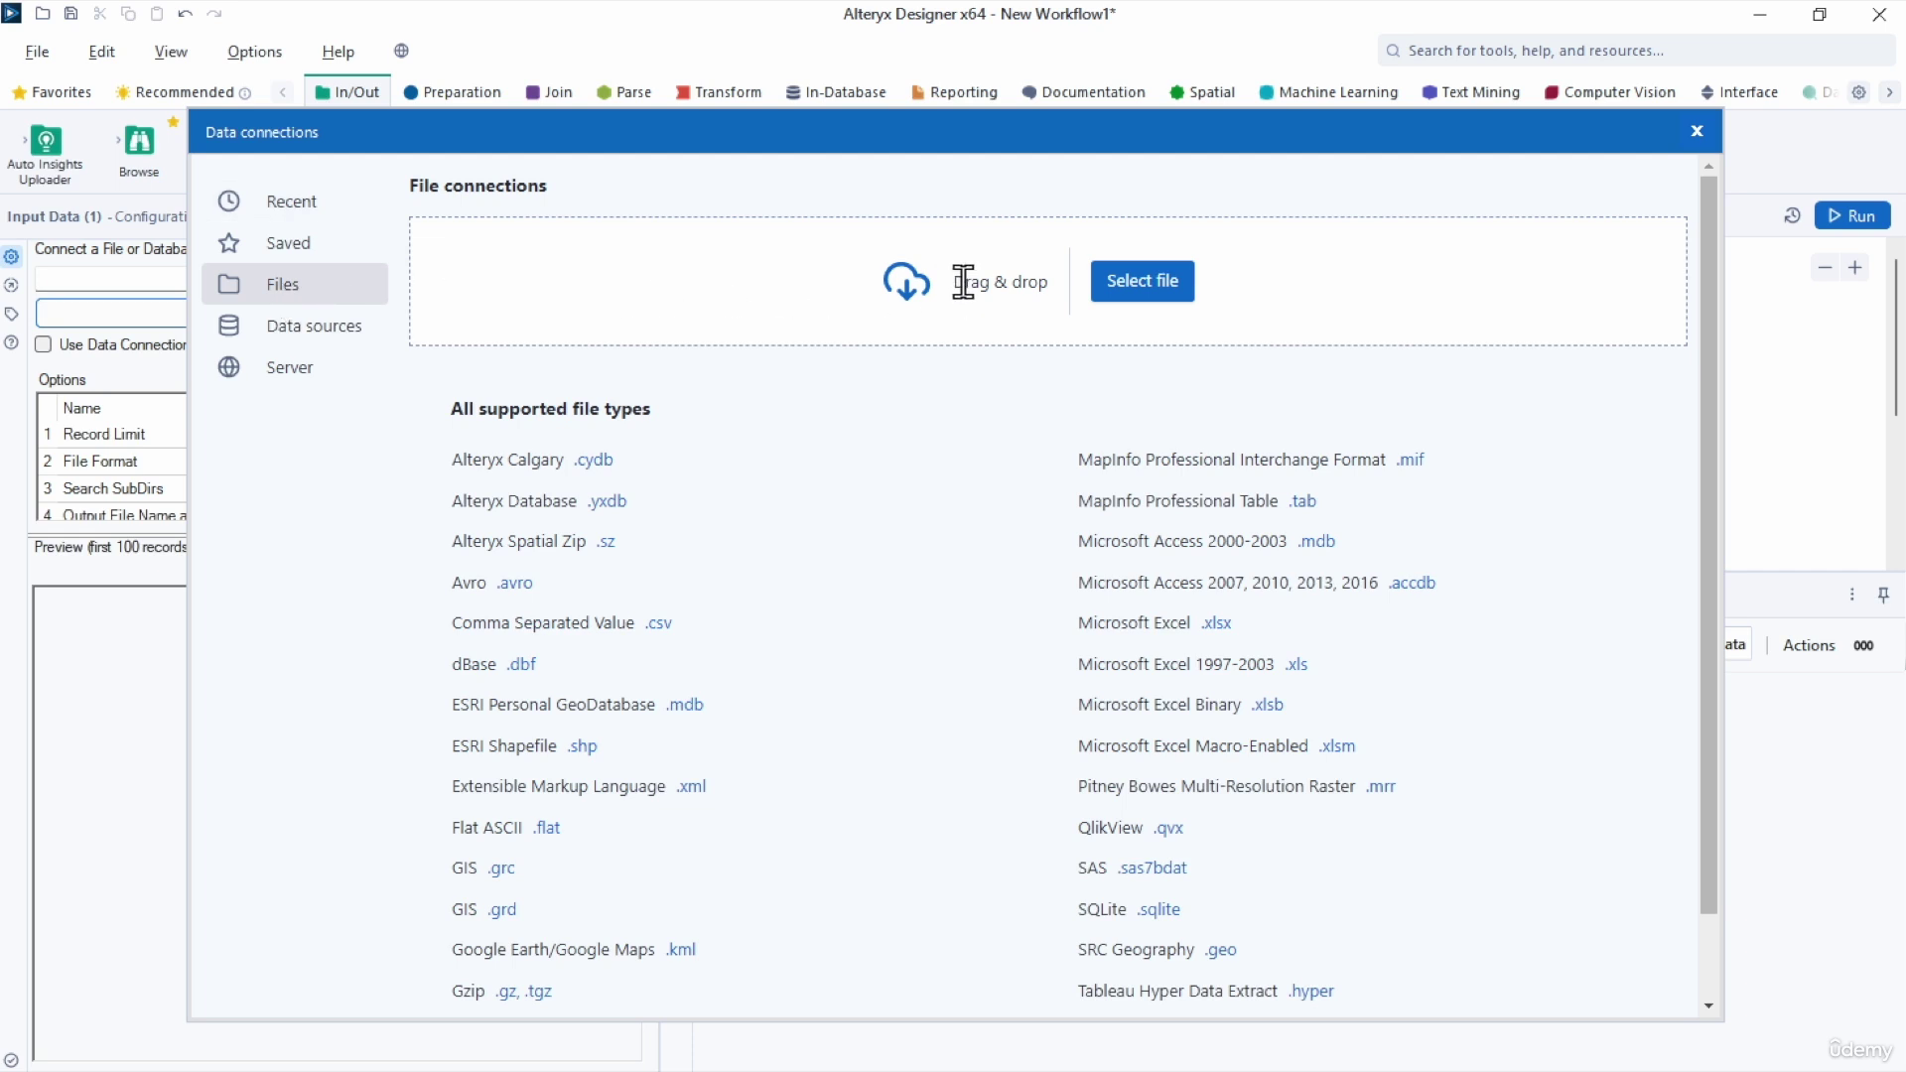
click(1116, 286)
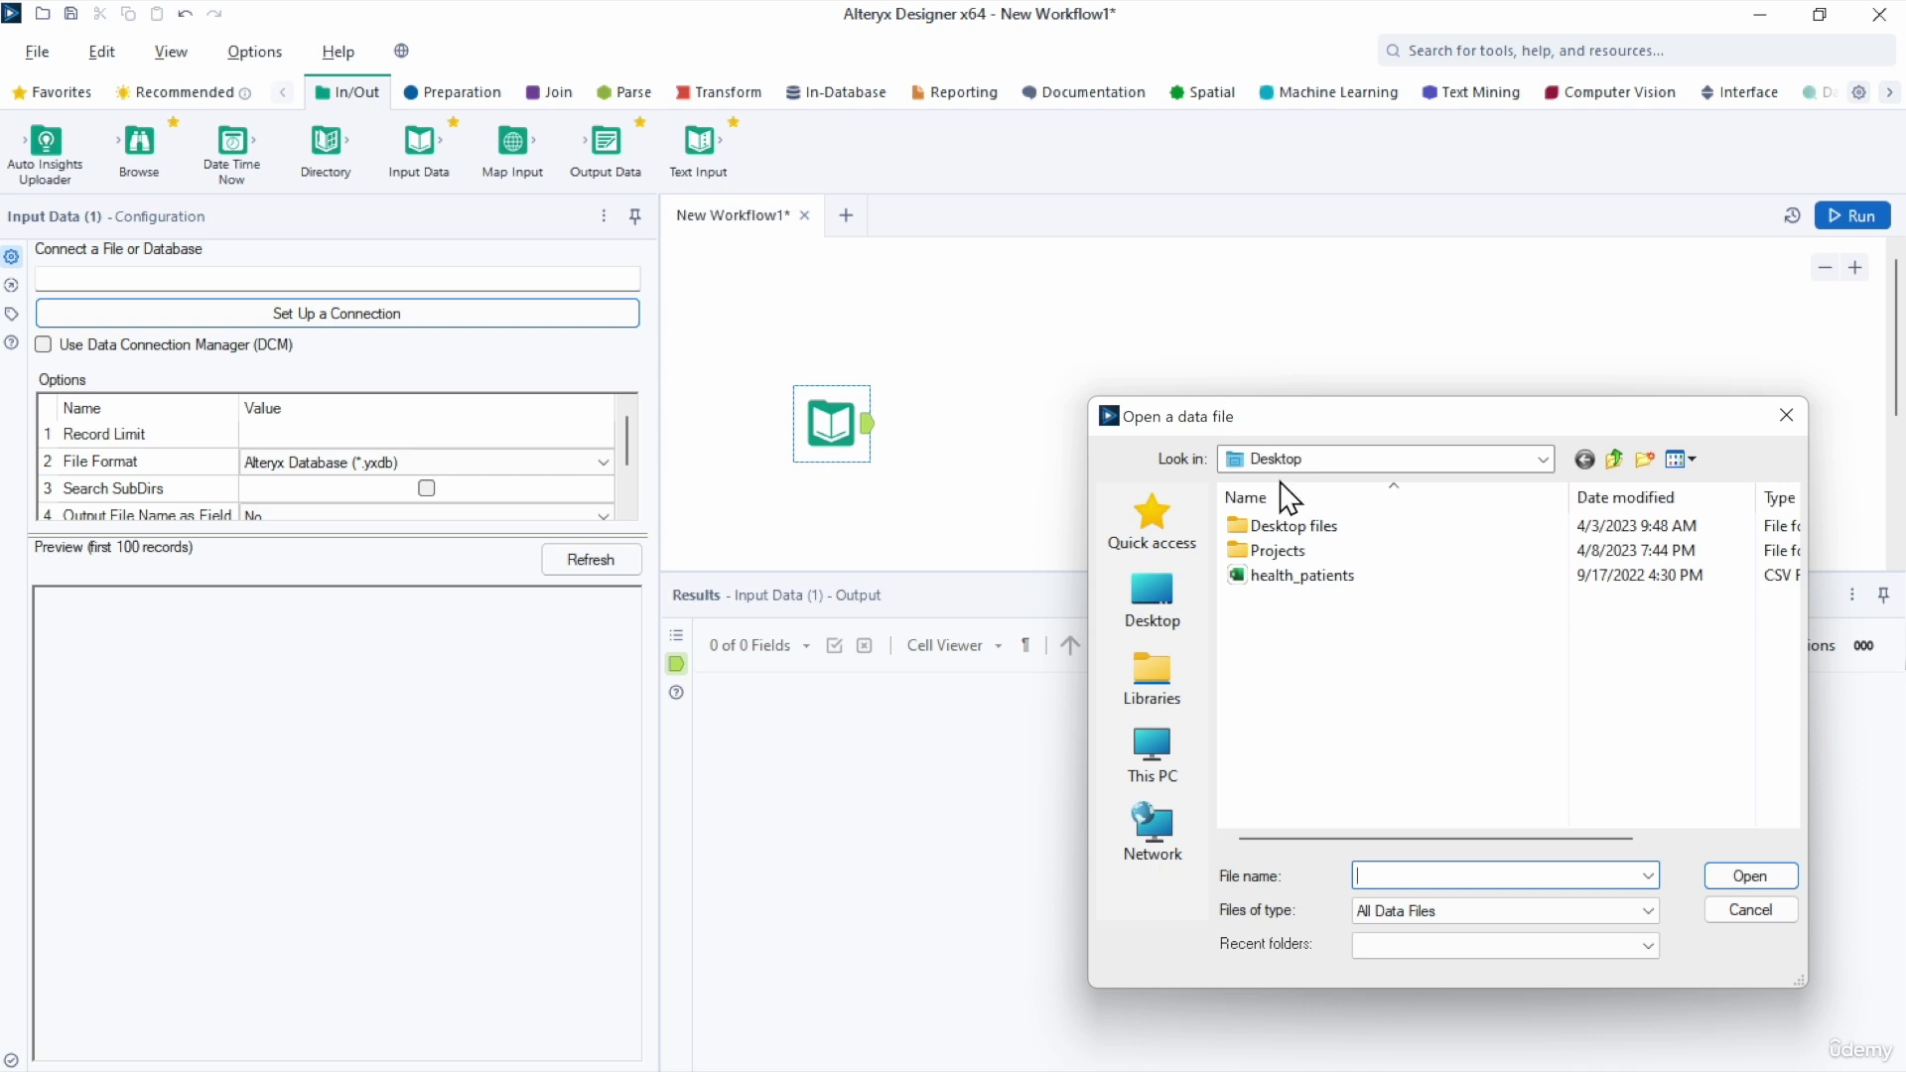
click(1293, 585)
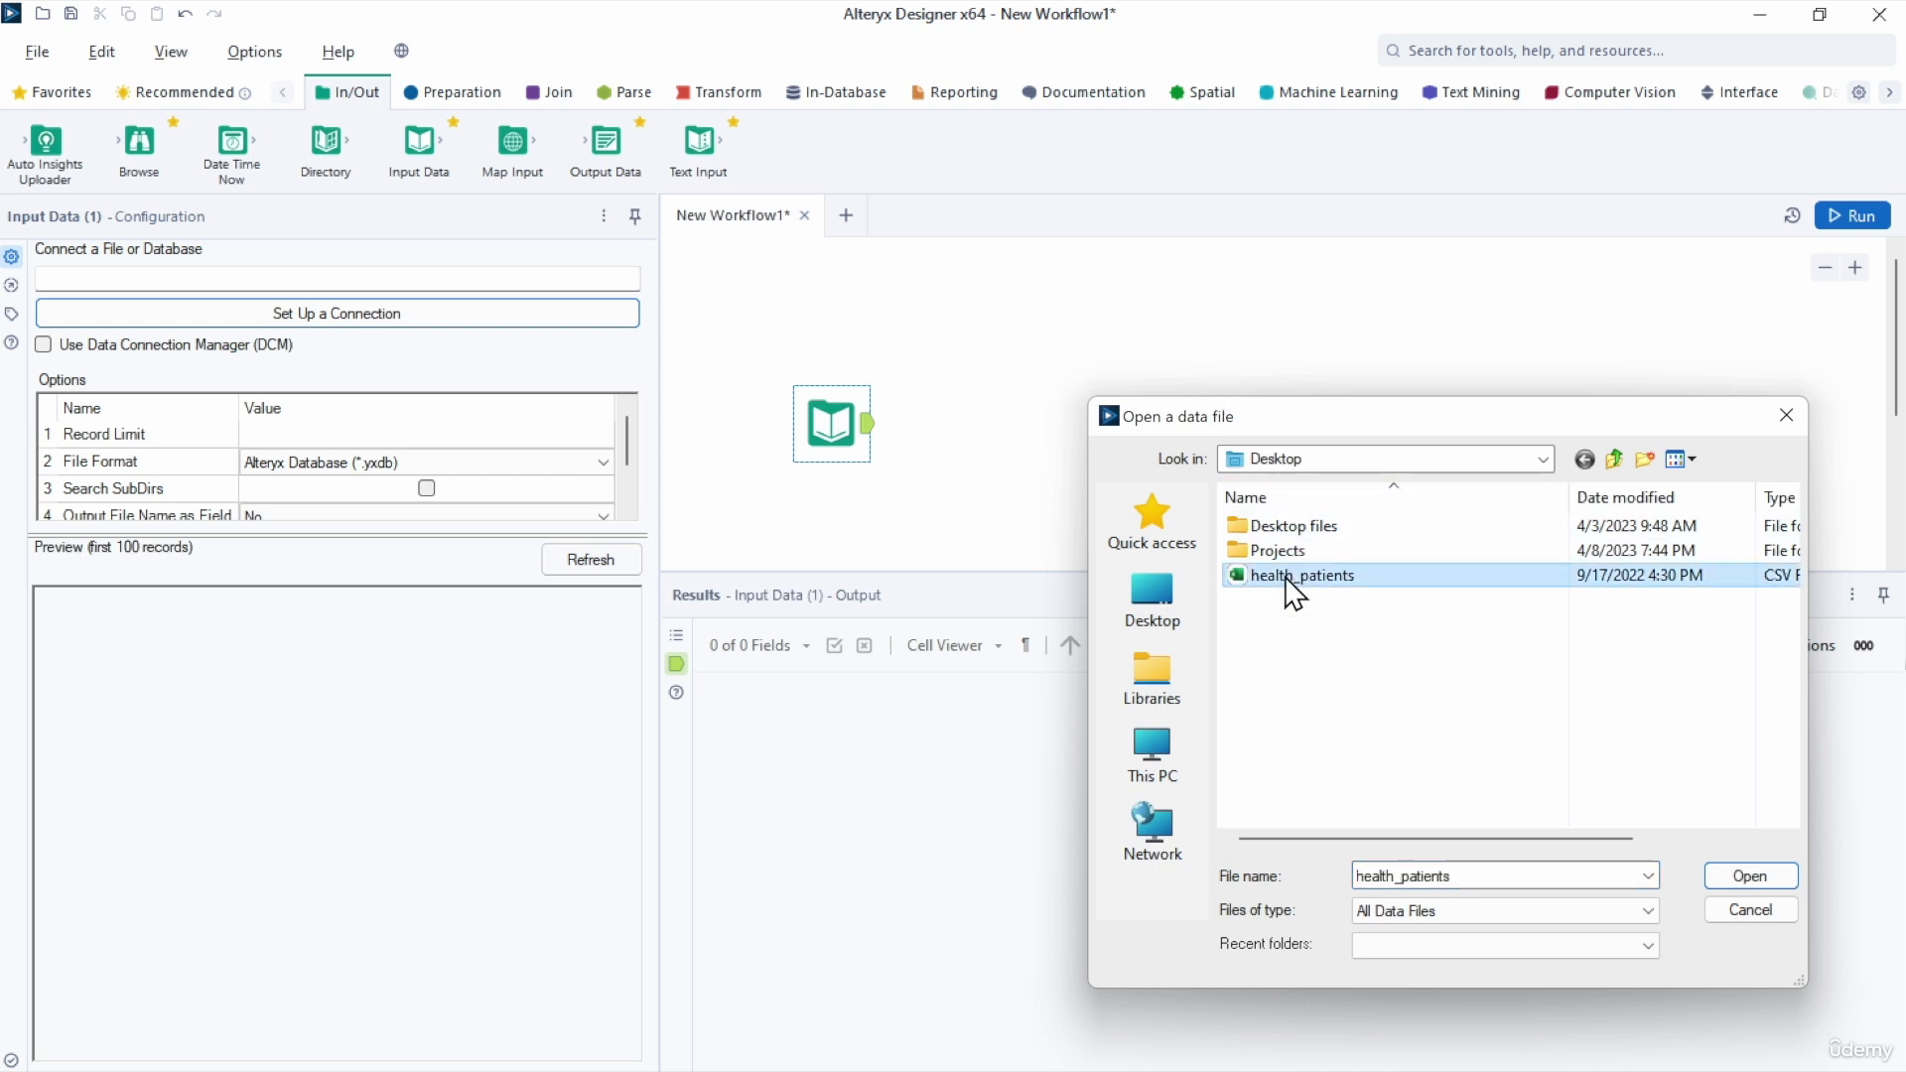
click(1725, 877)
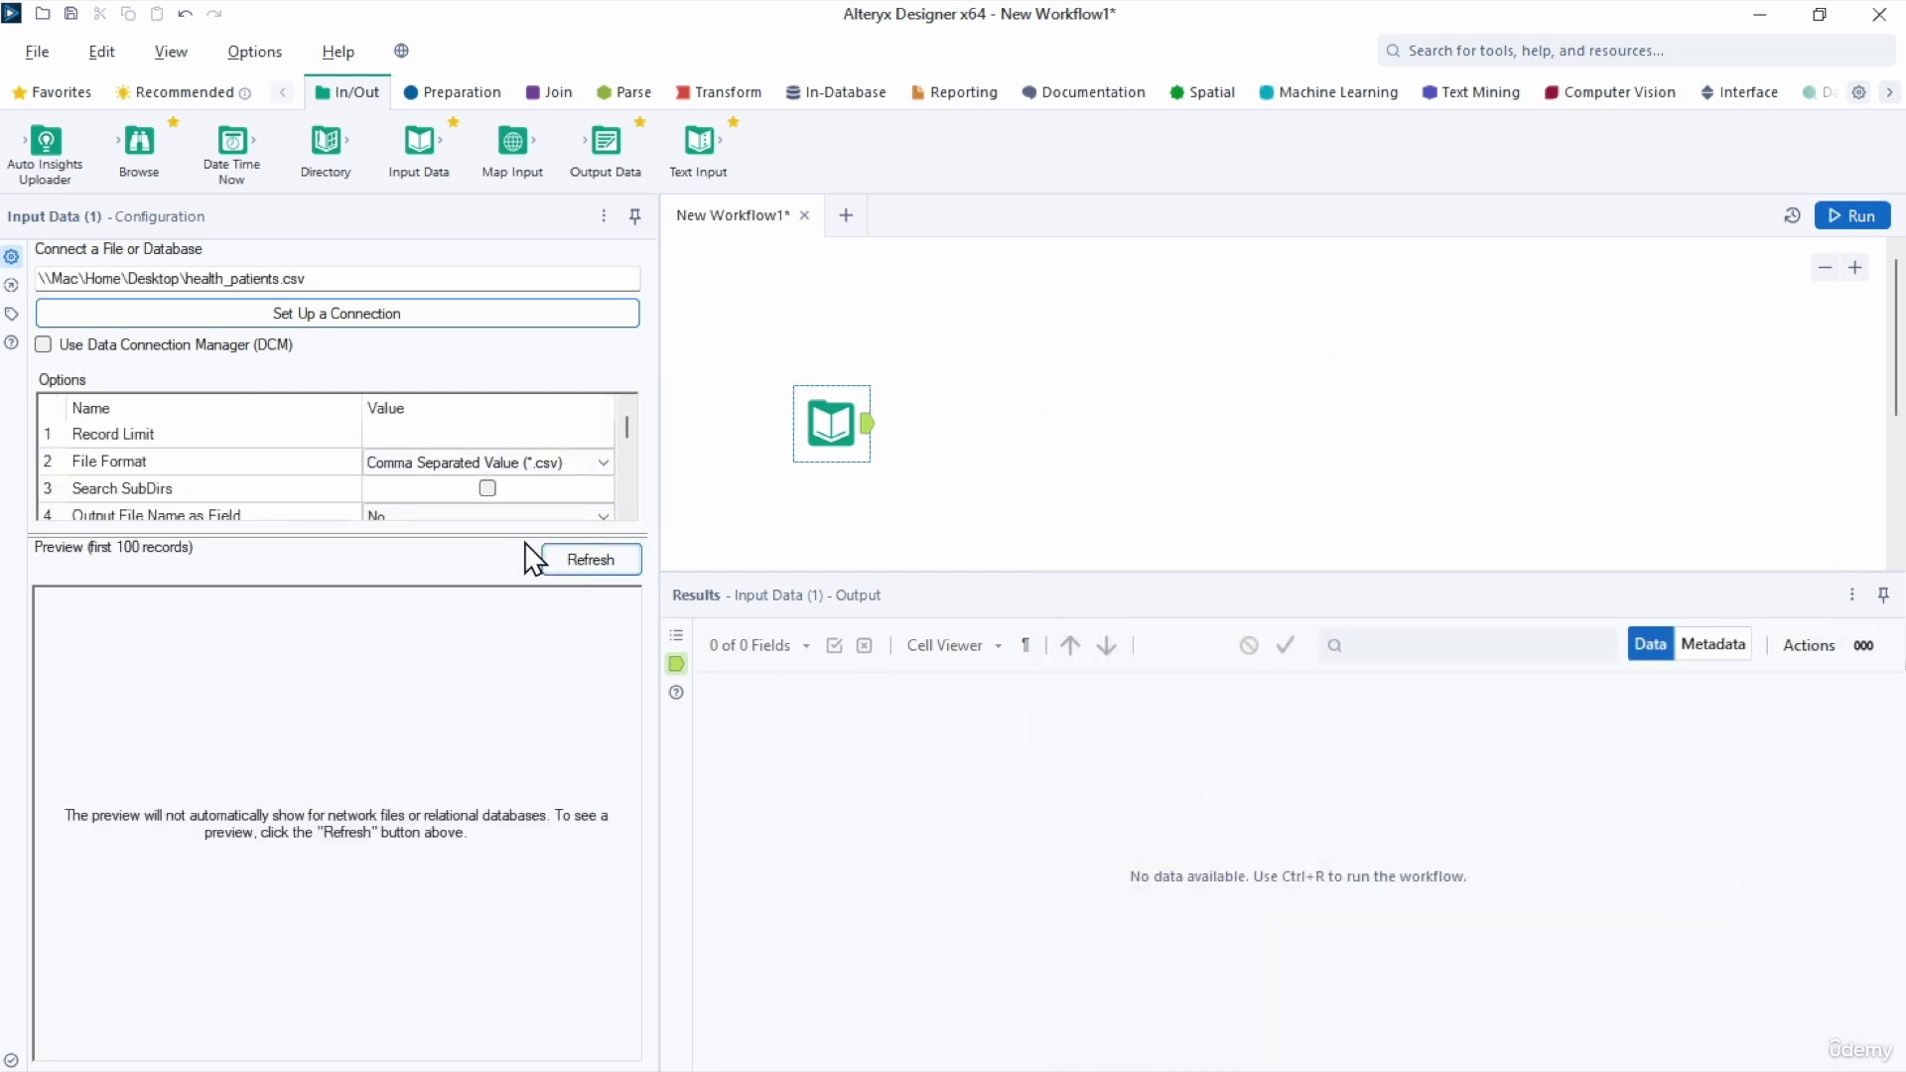
Enlarge the Input Data options list and review the available file formats, keeping Comma Separated Value (*.csv).
drag(374, 537, 376, 816)
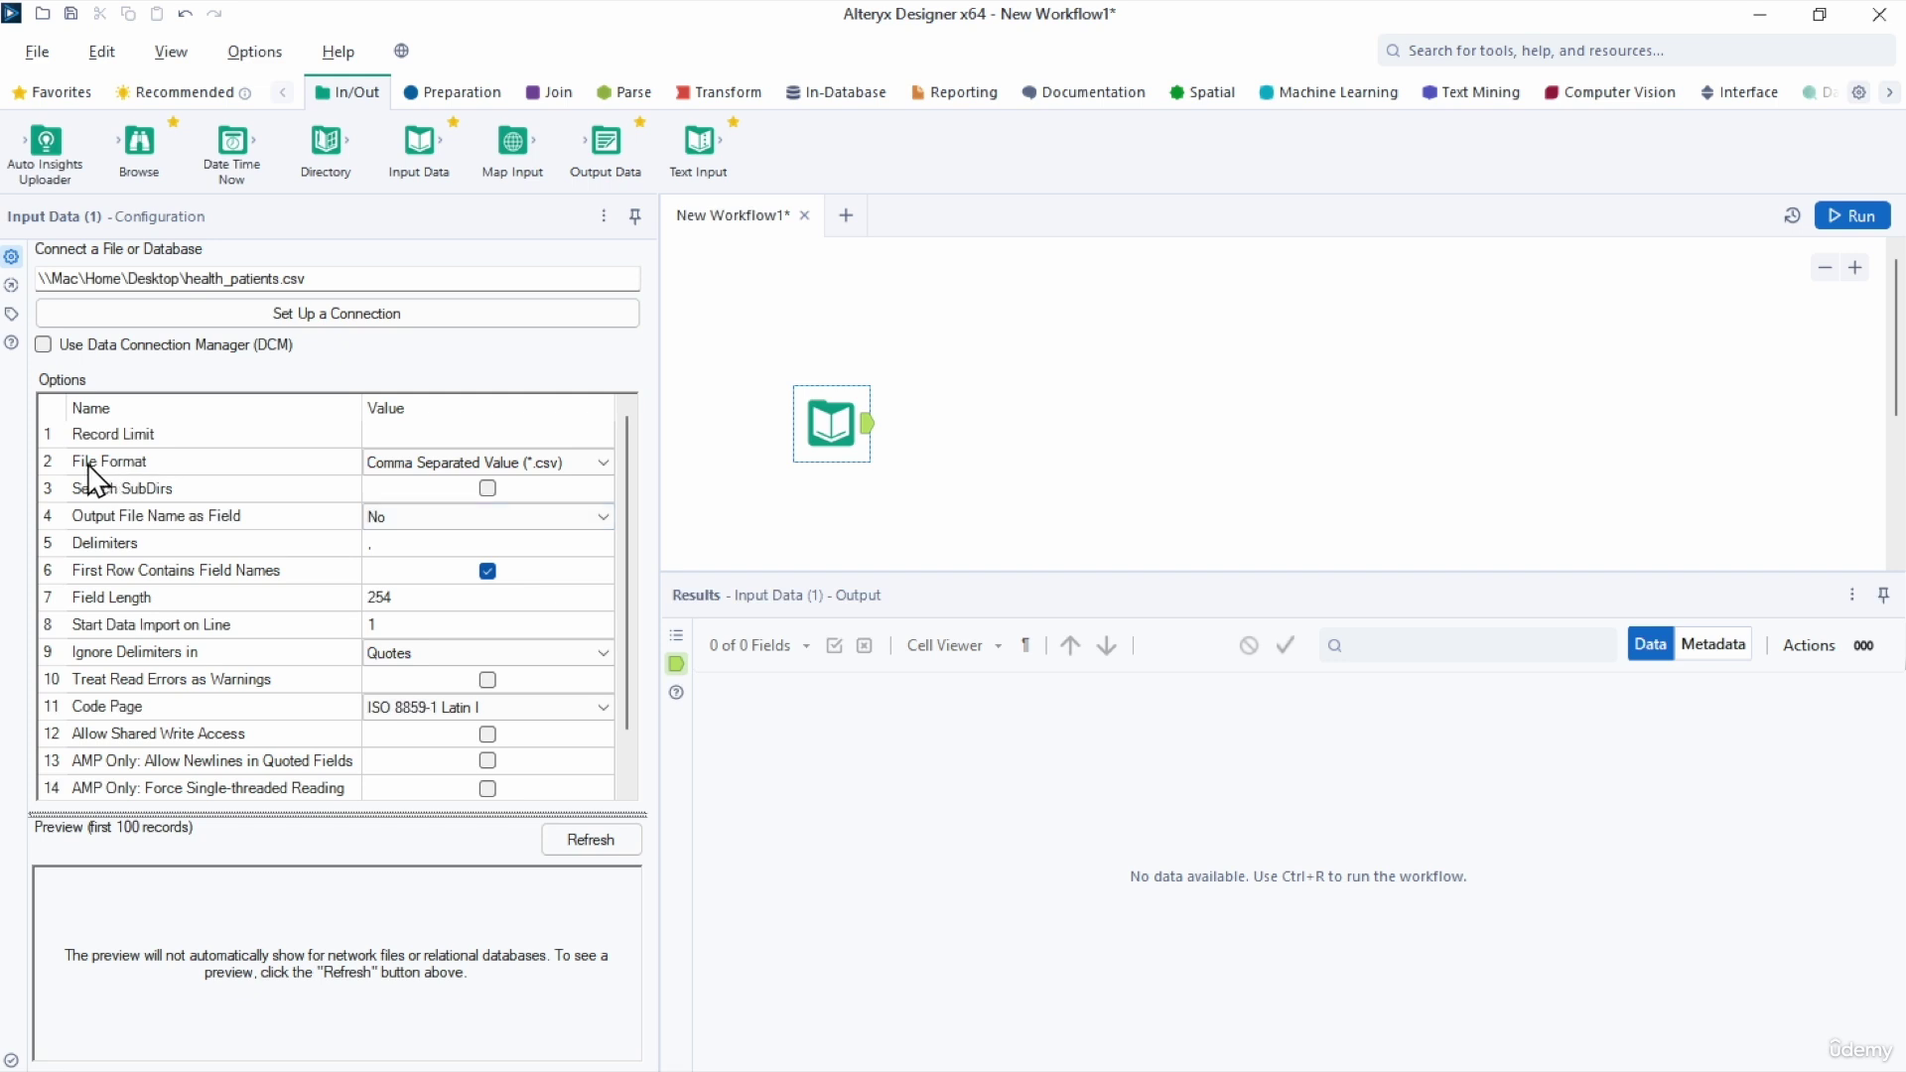
click(469, 469)
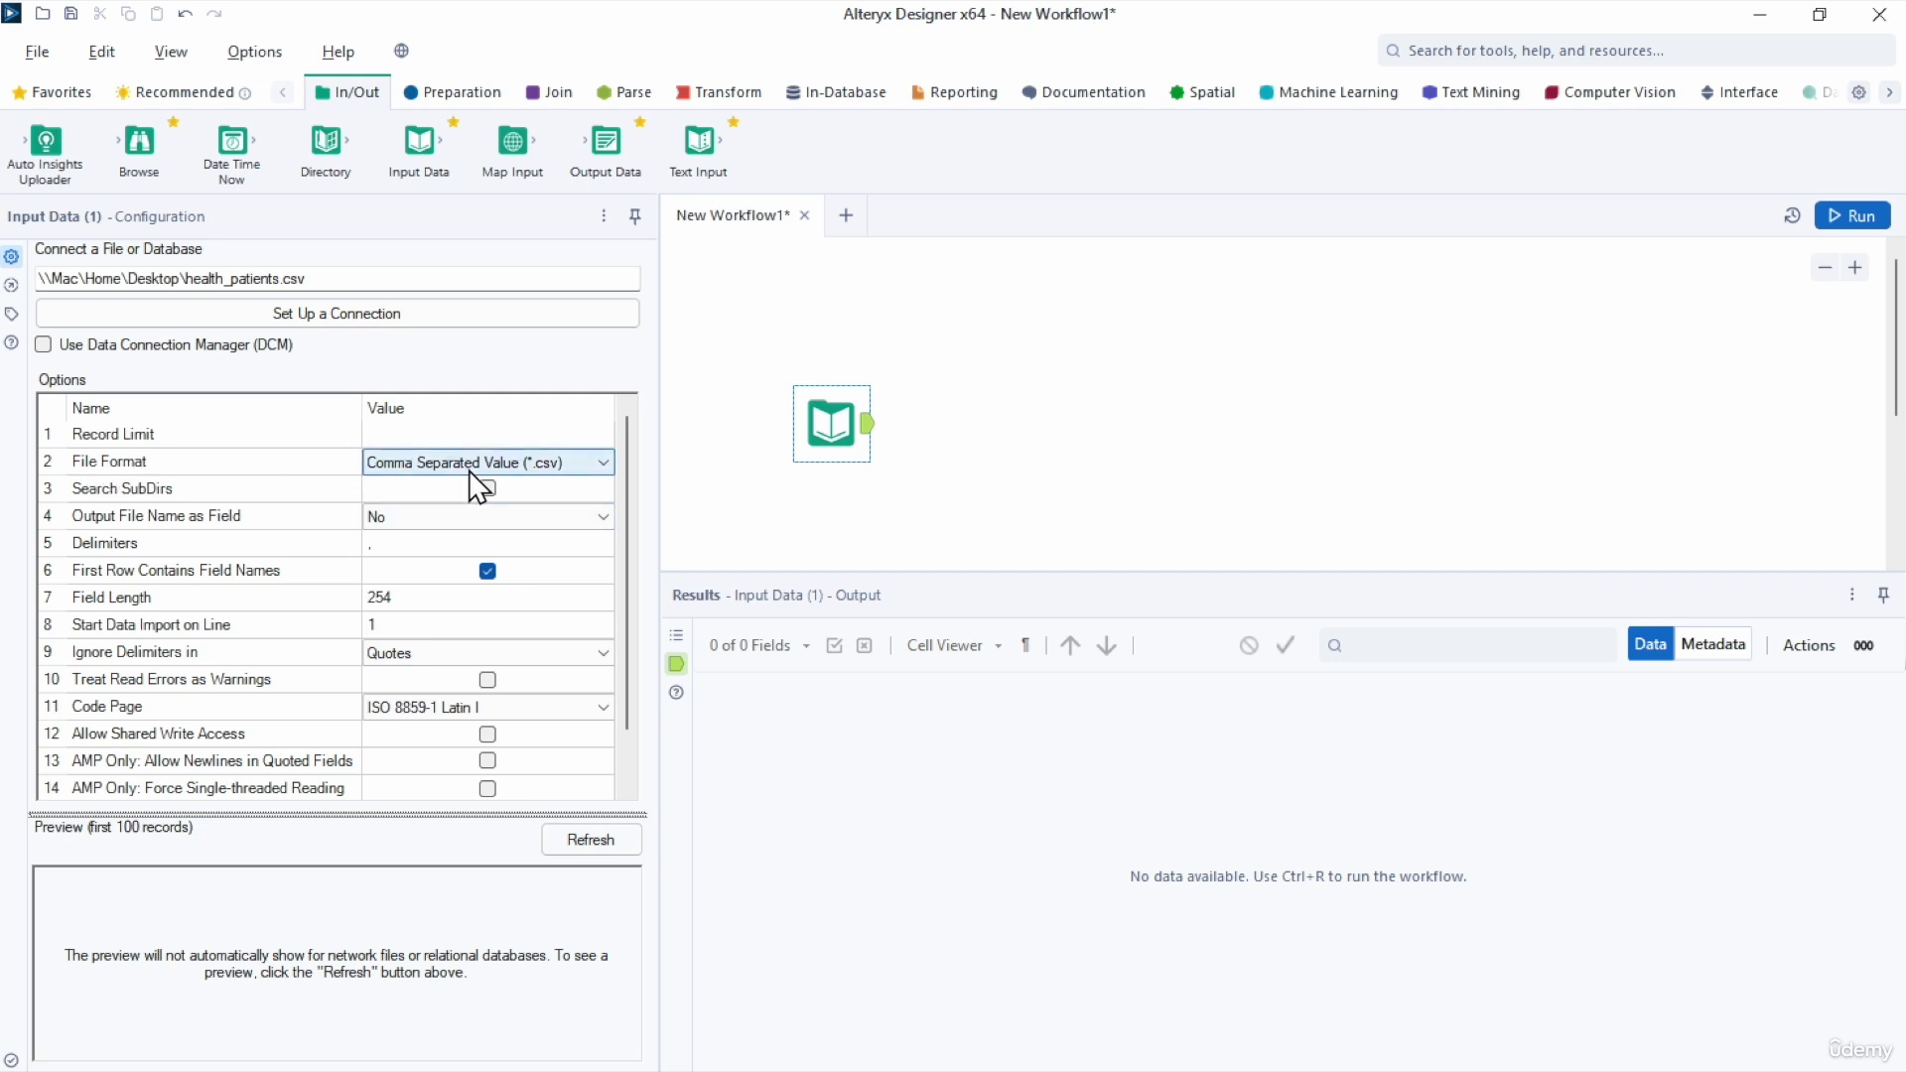
click(468, 469)
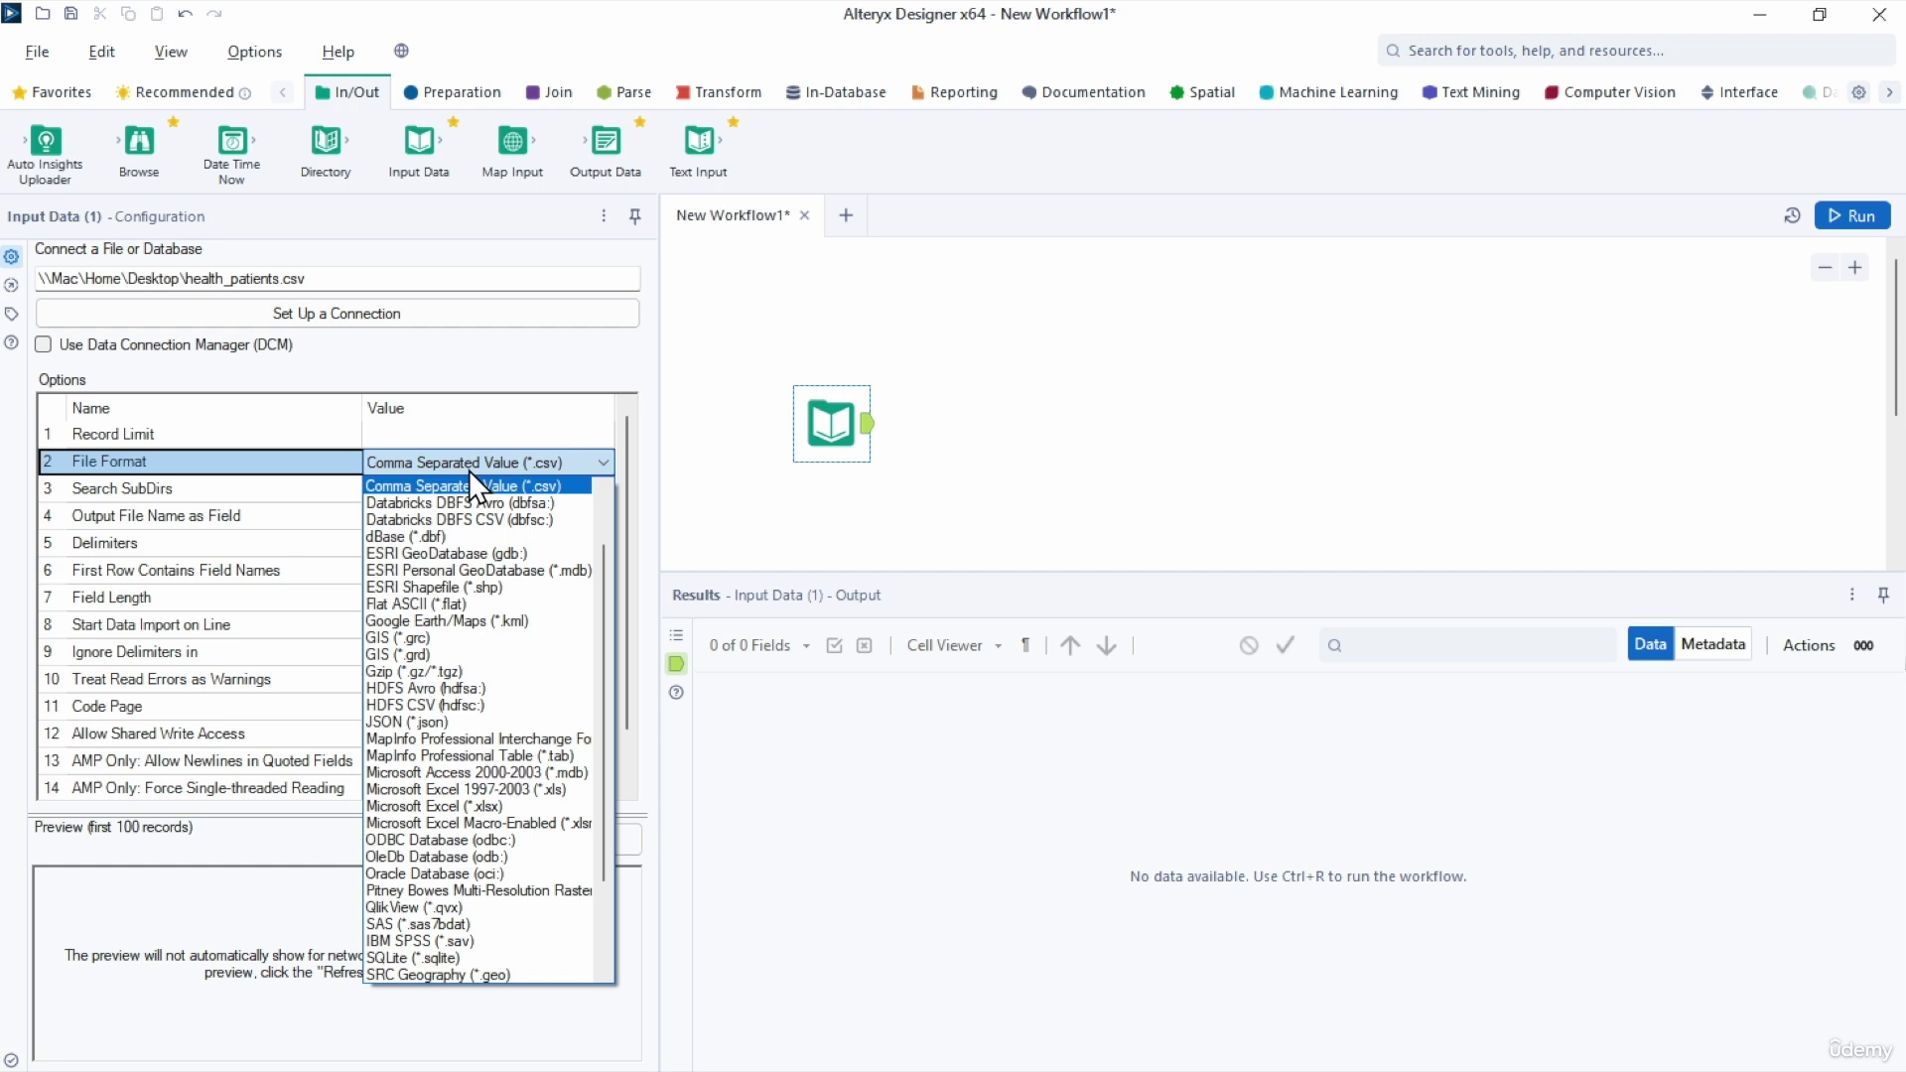
click(471, 476)
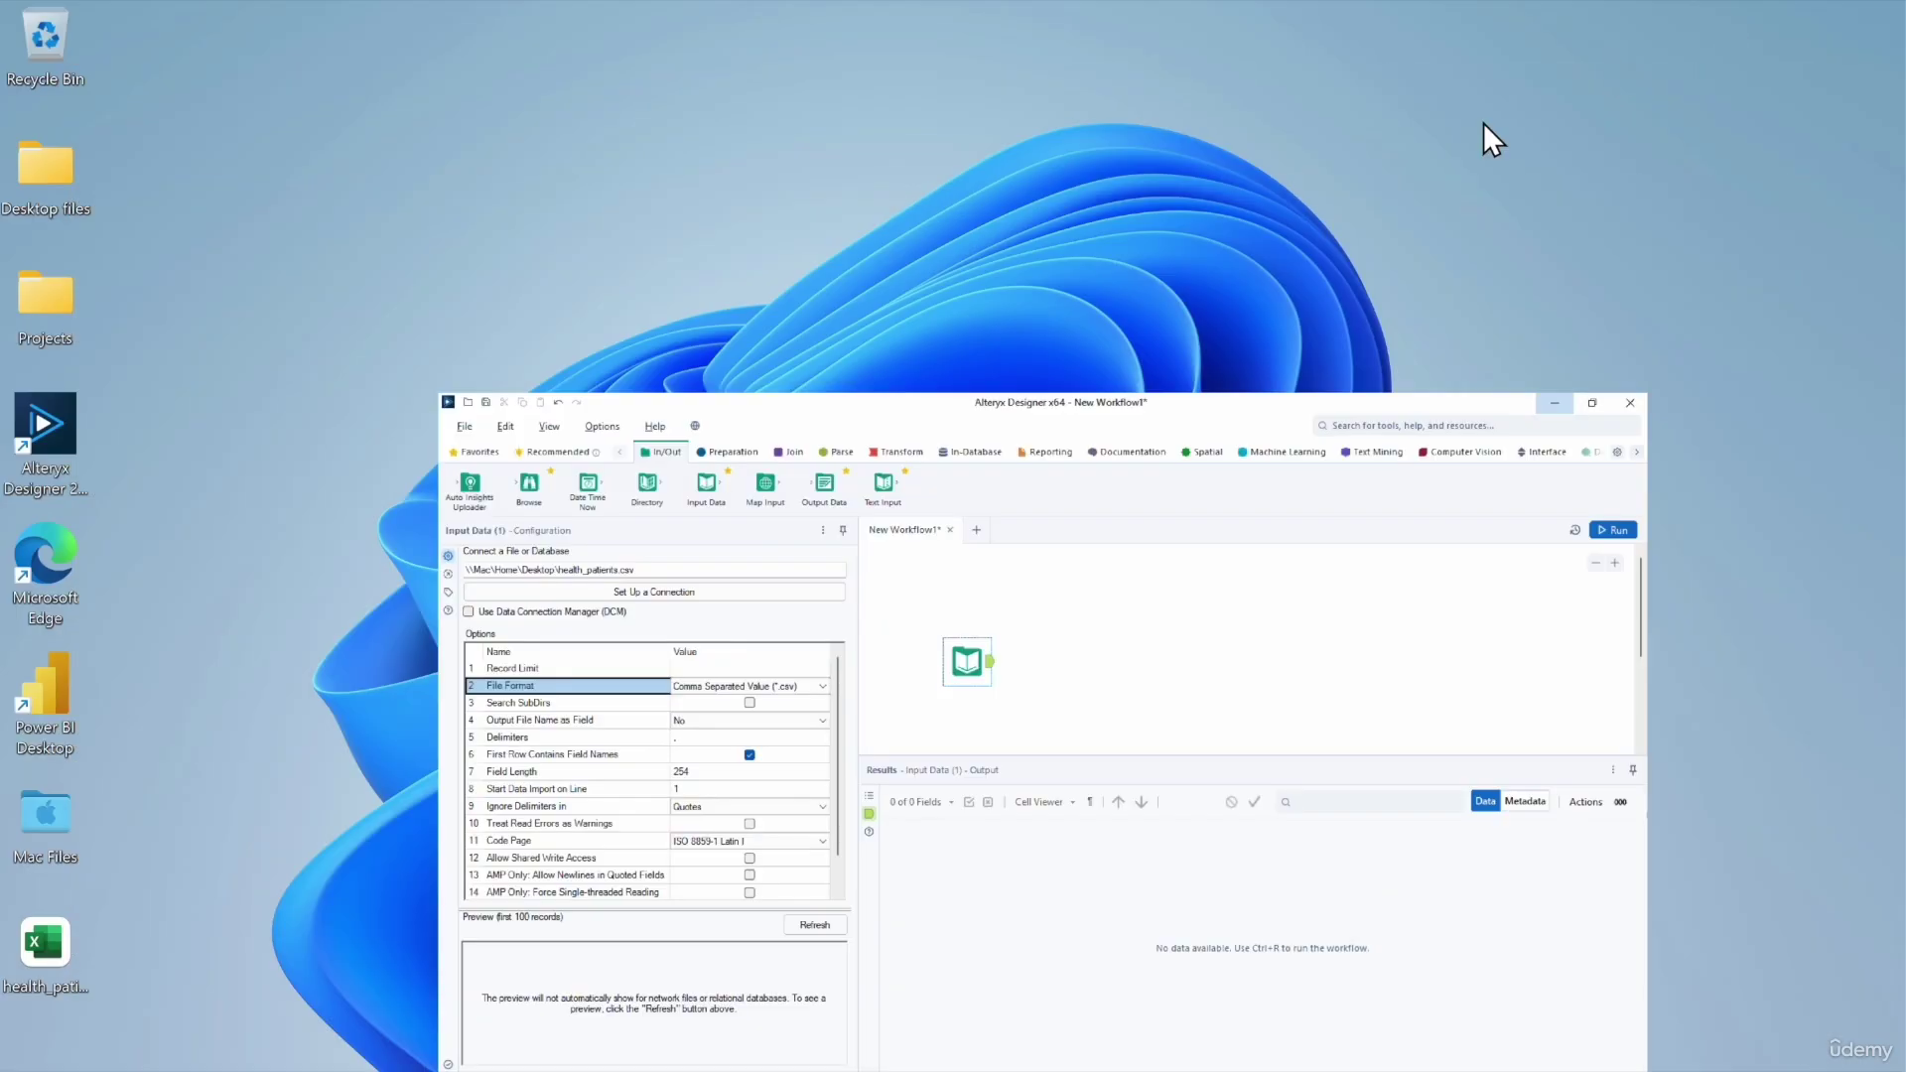
Switch to the desktop and open the health_patients file in Notepad.
click(1554, 402)
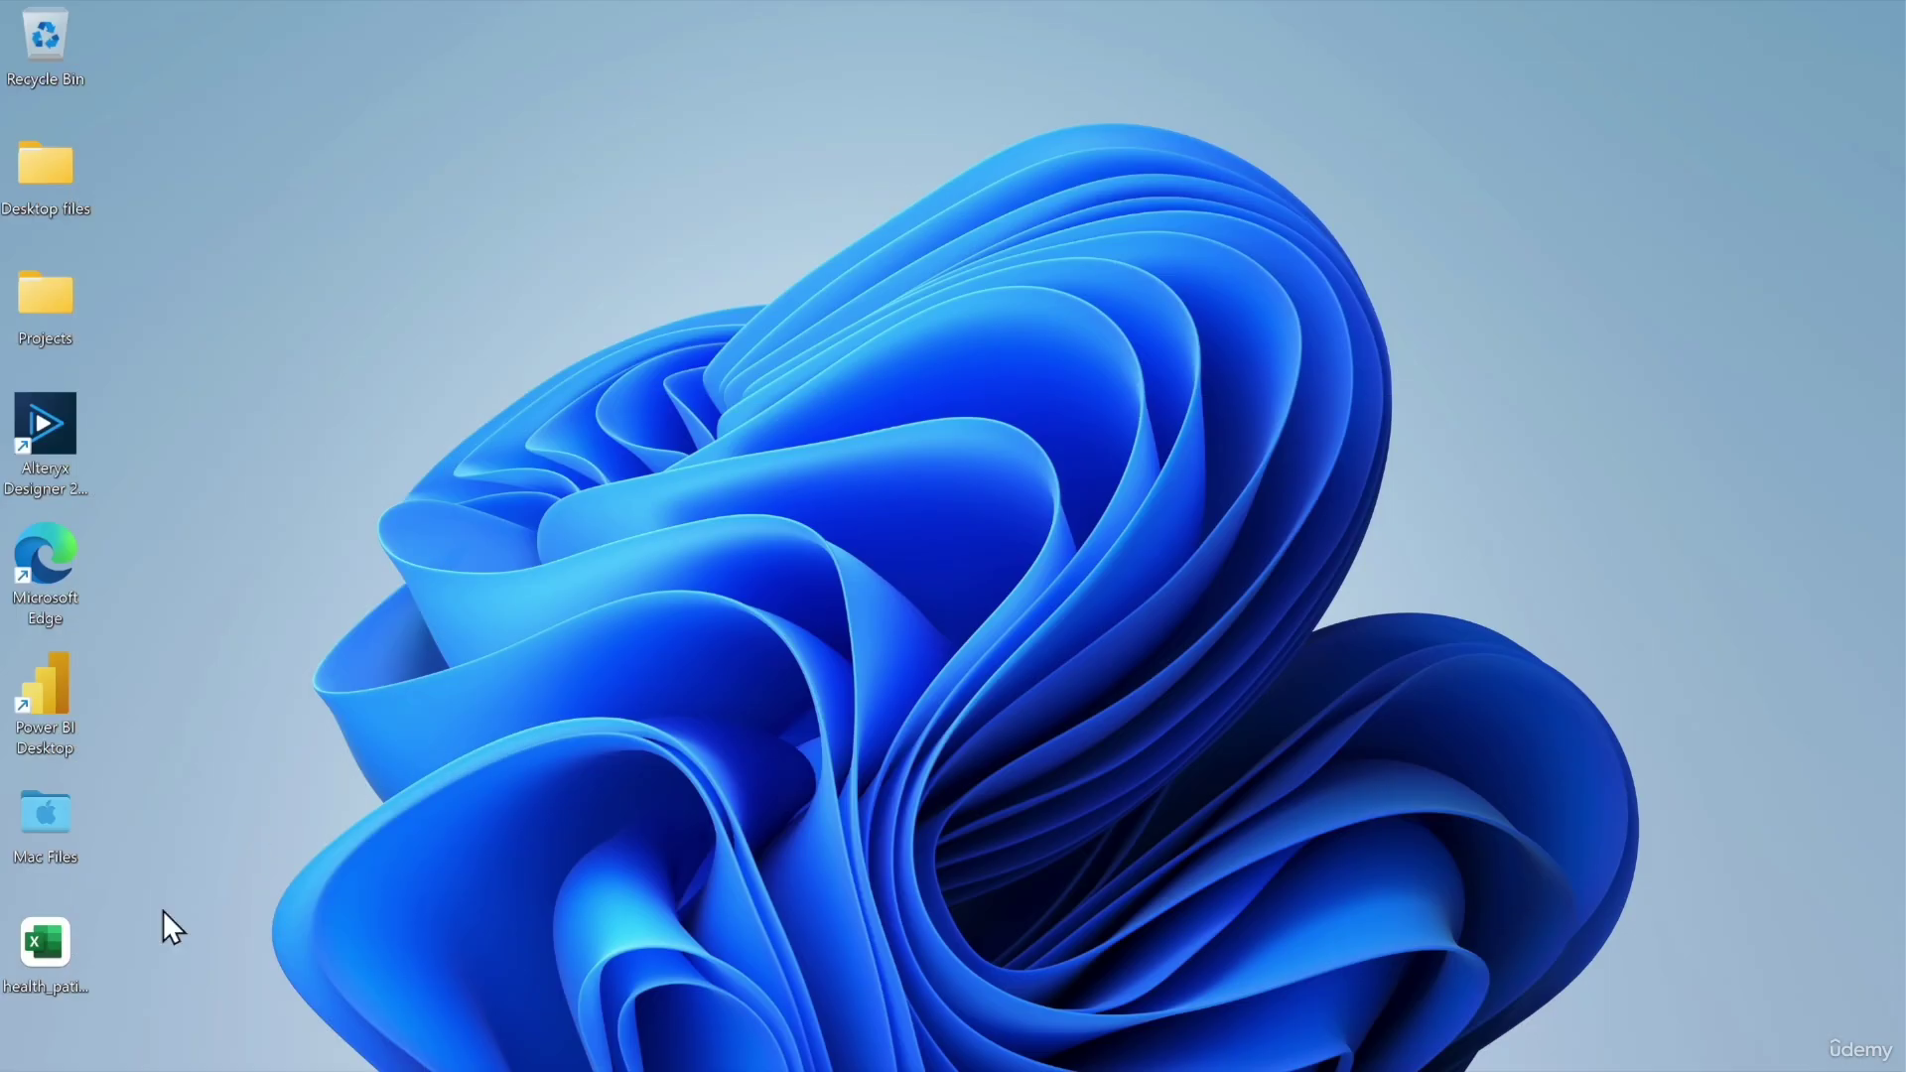
right_click(34, 950)
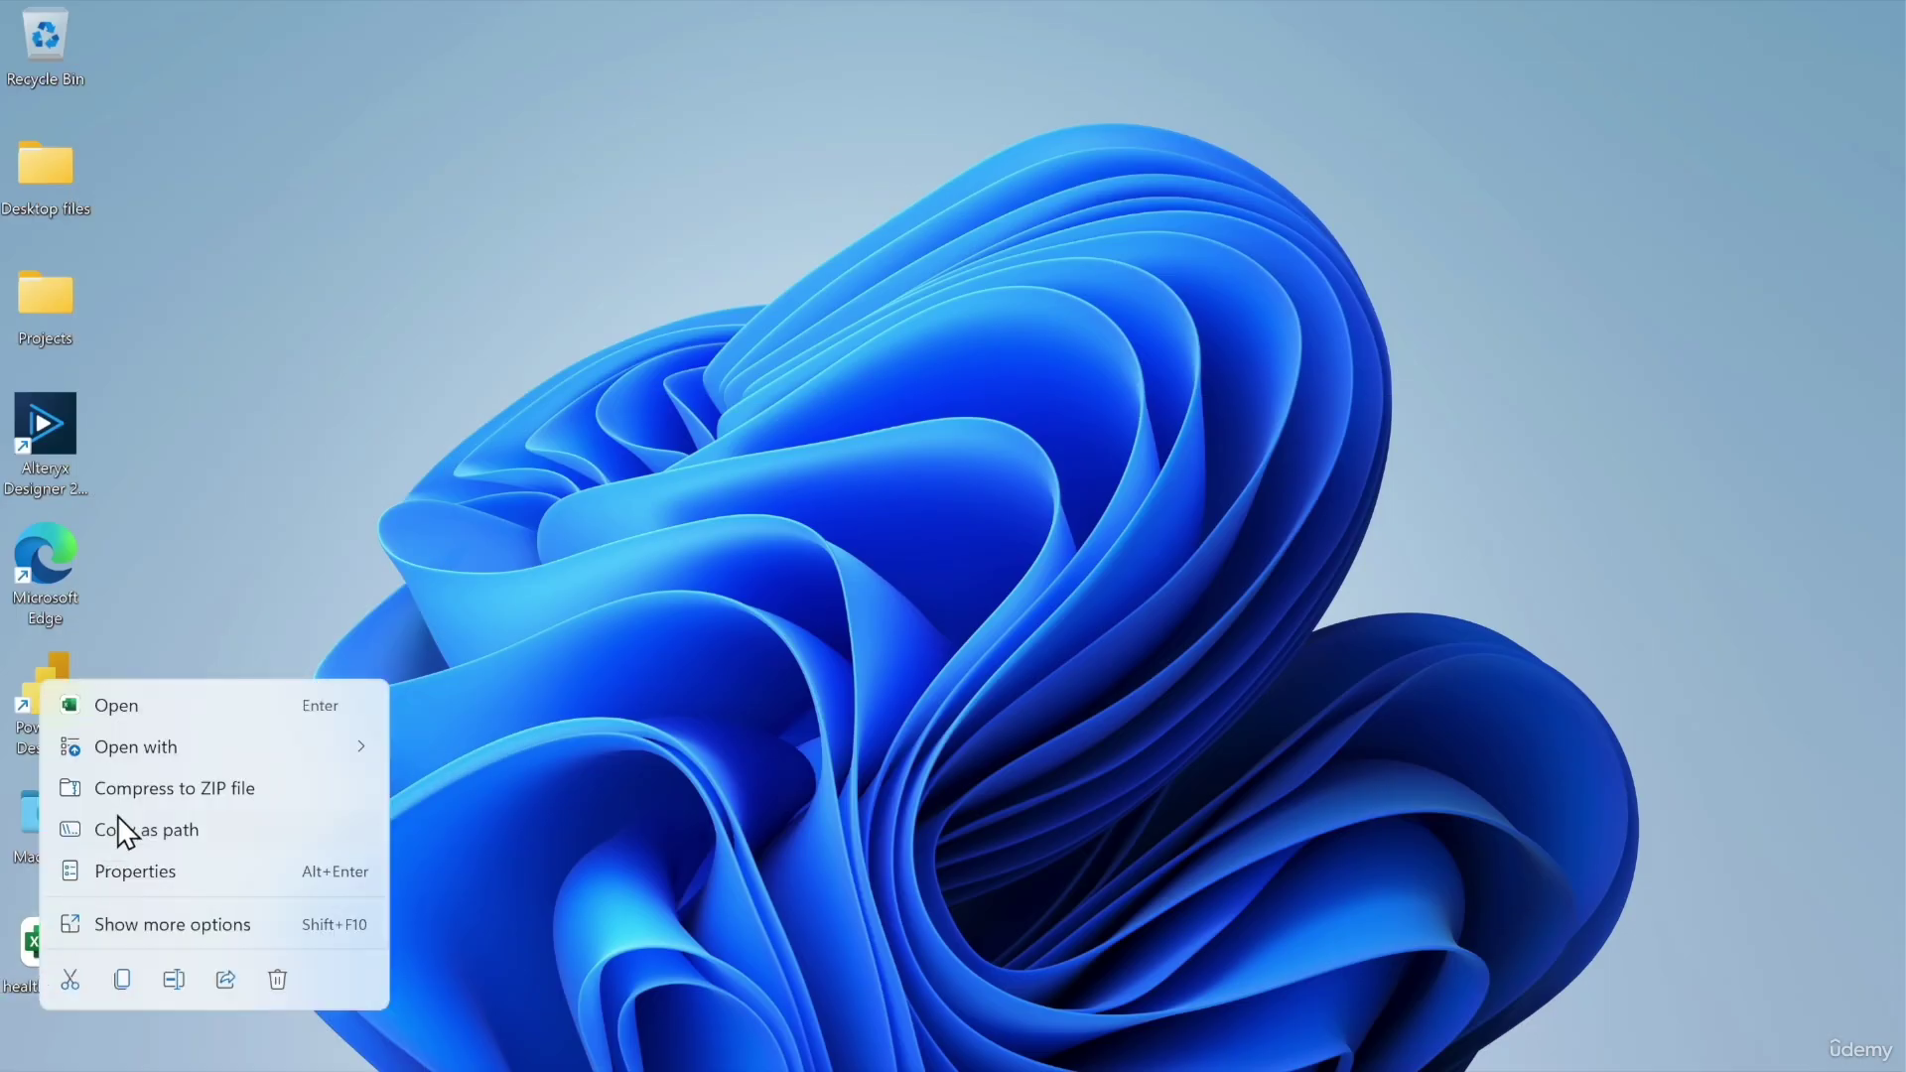
click(167, 754)
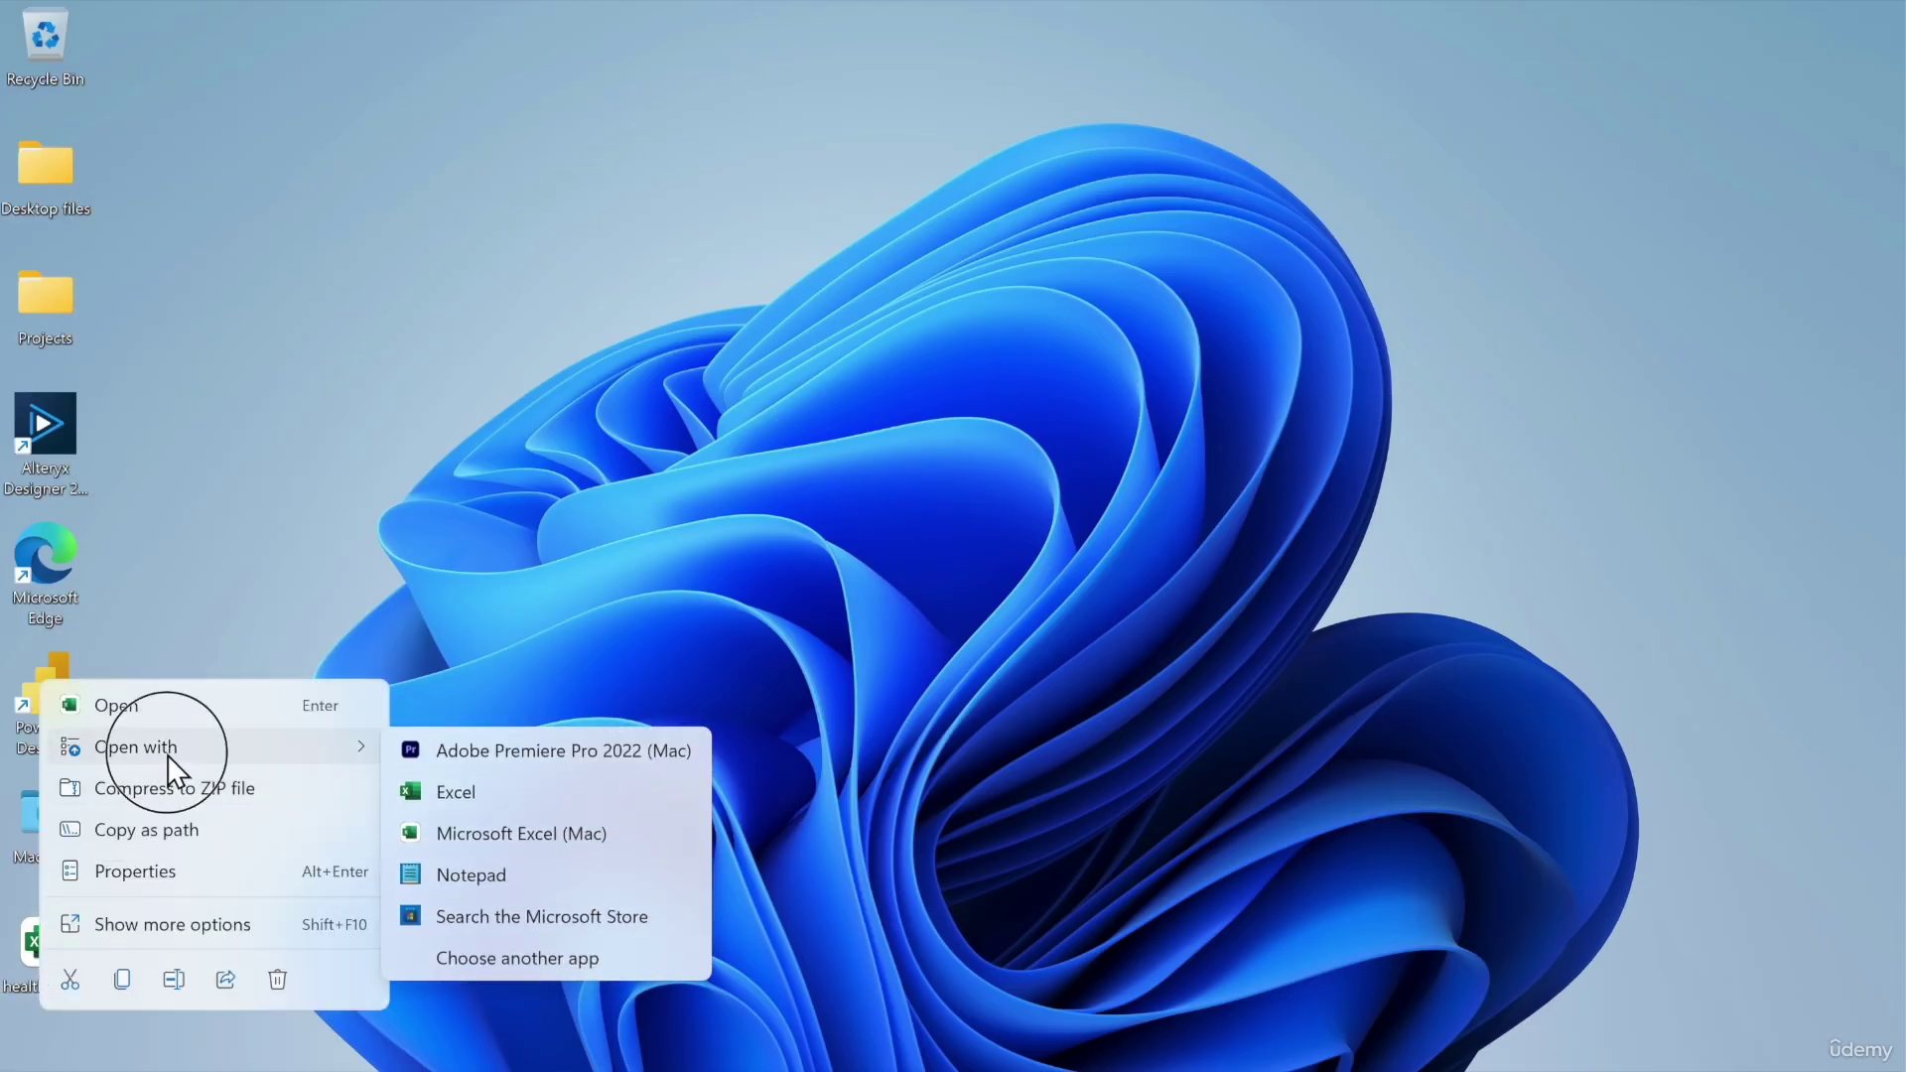
click(467, 877)
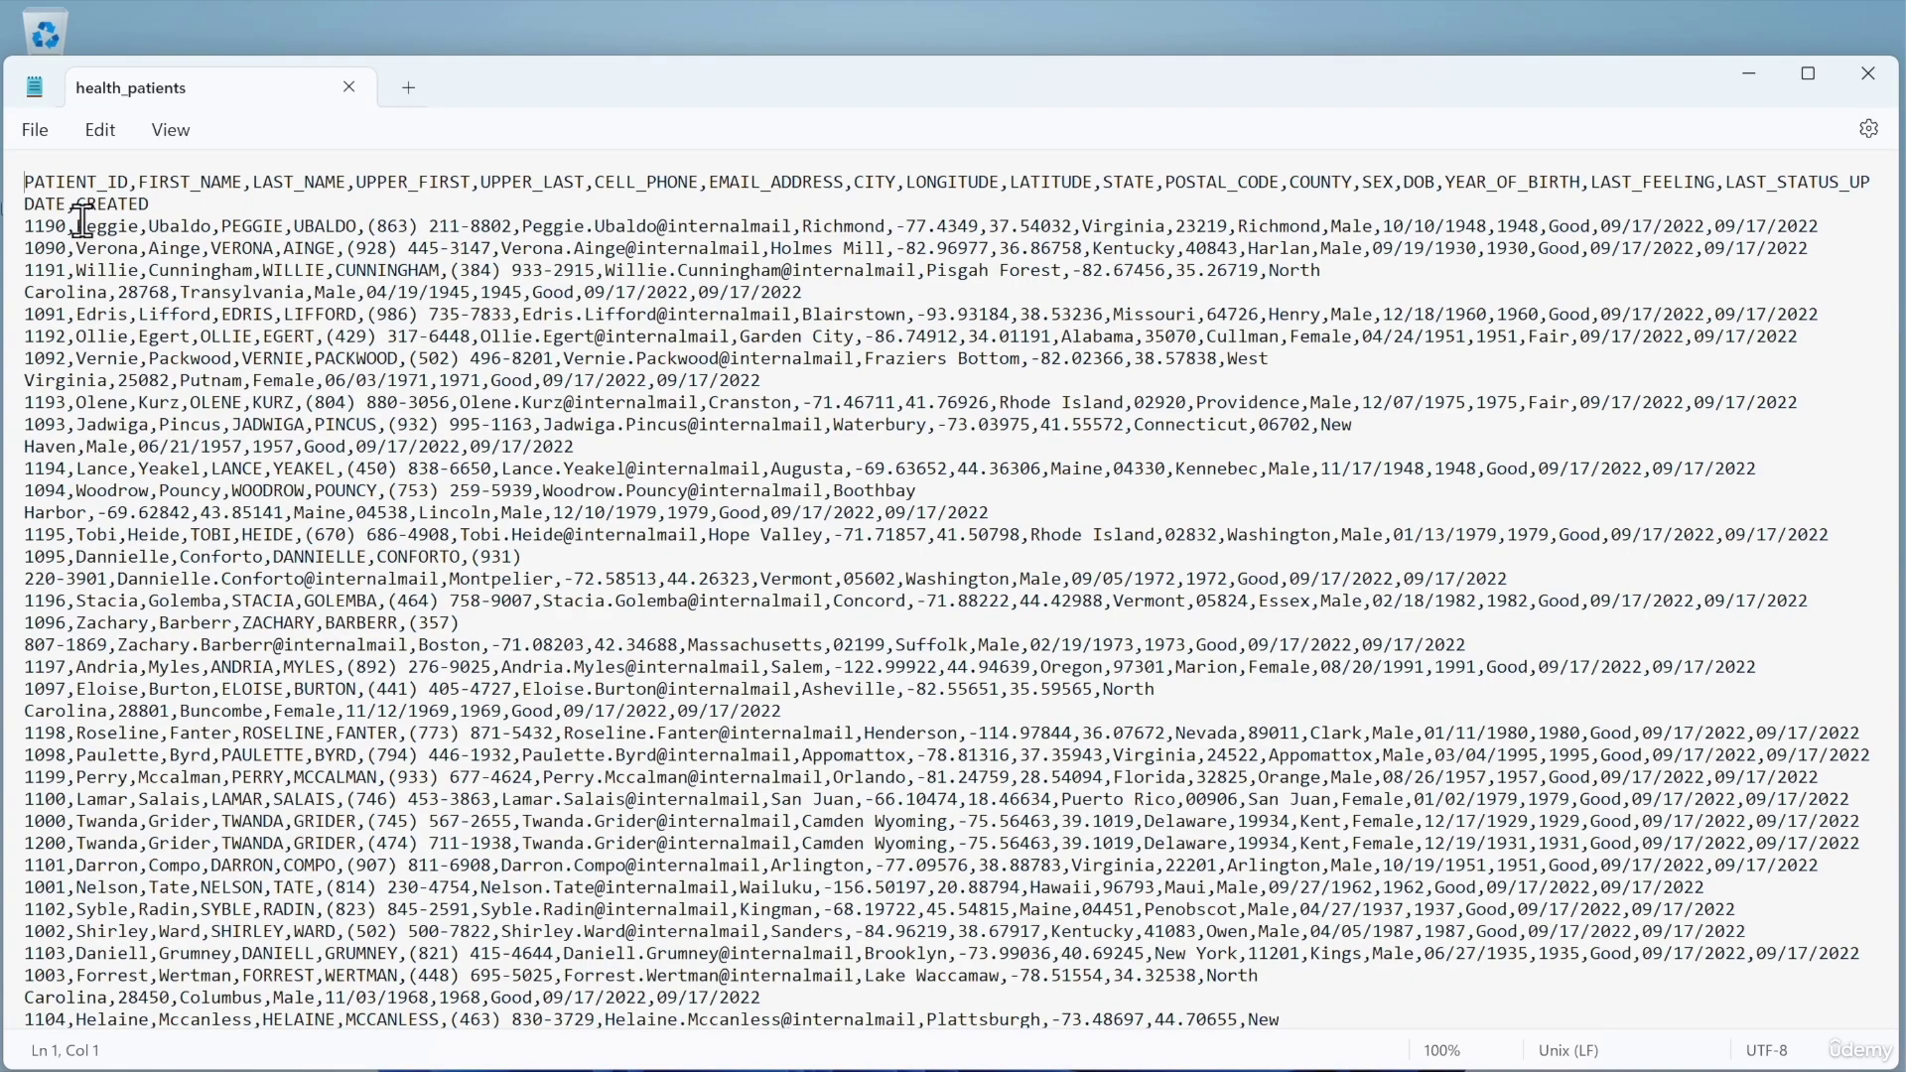
Examine the header line with the column names and the first two patient records in the file.
click(126, 187)
triple_click(129, 197)
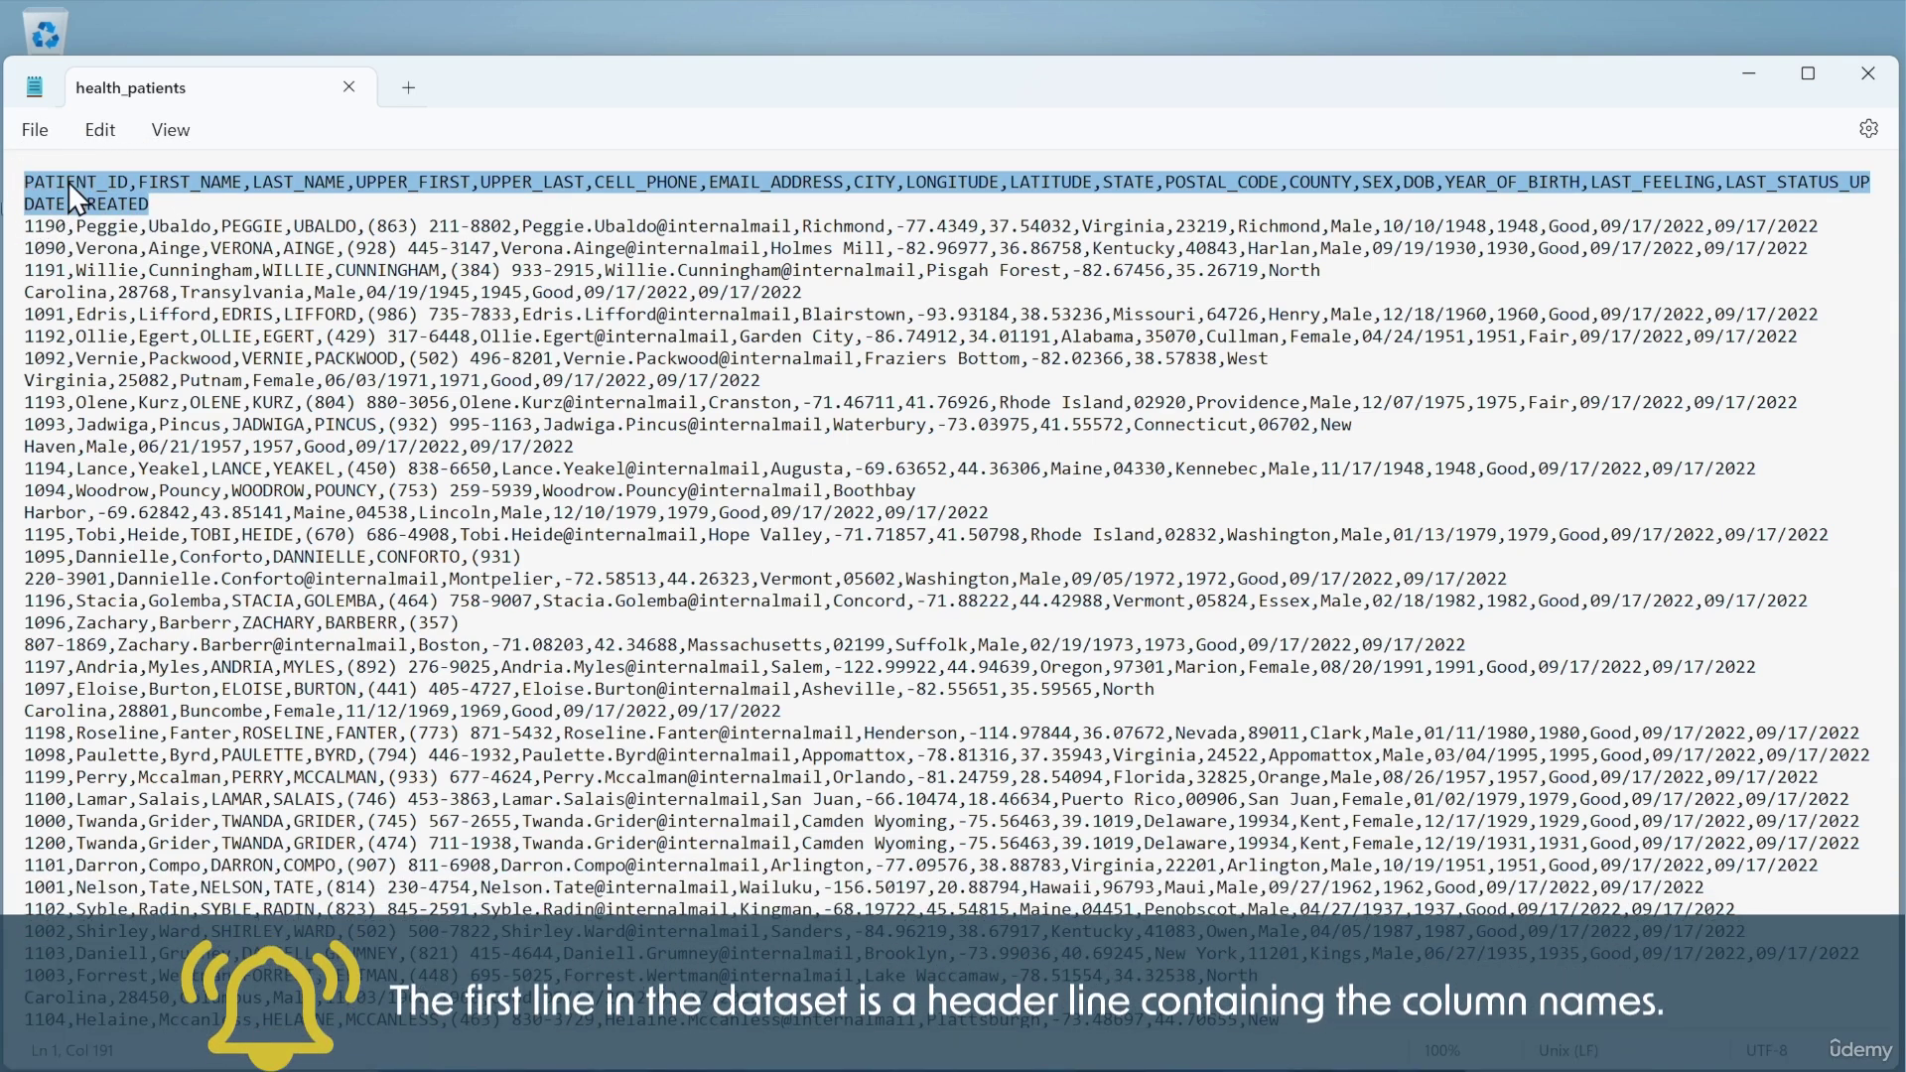
triple_click(579, 226)
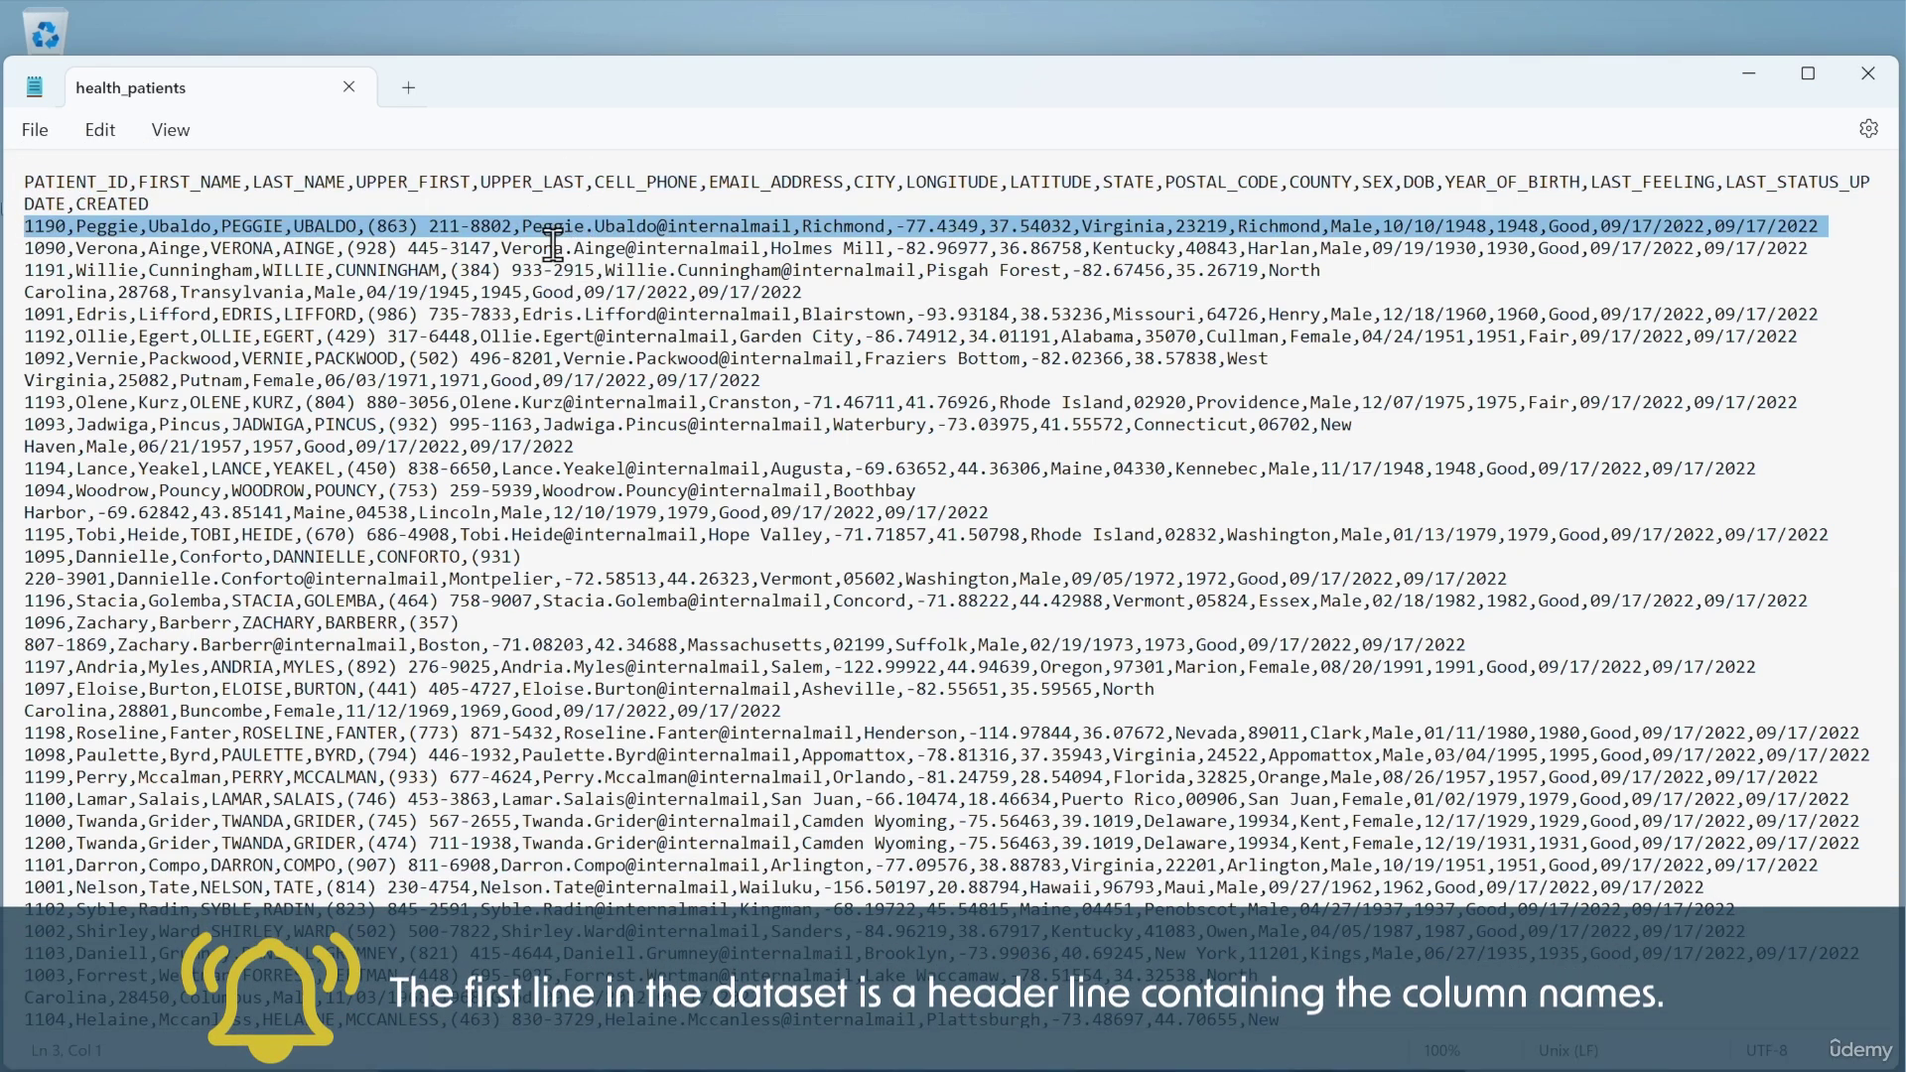
triple_click(552, 248)
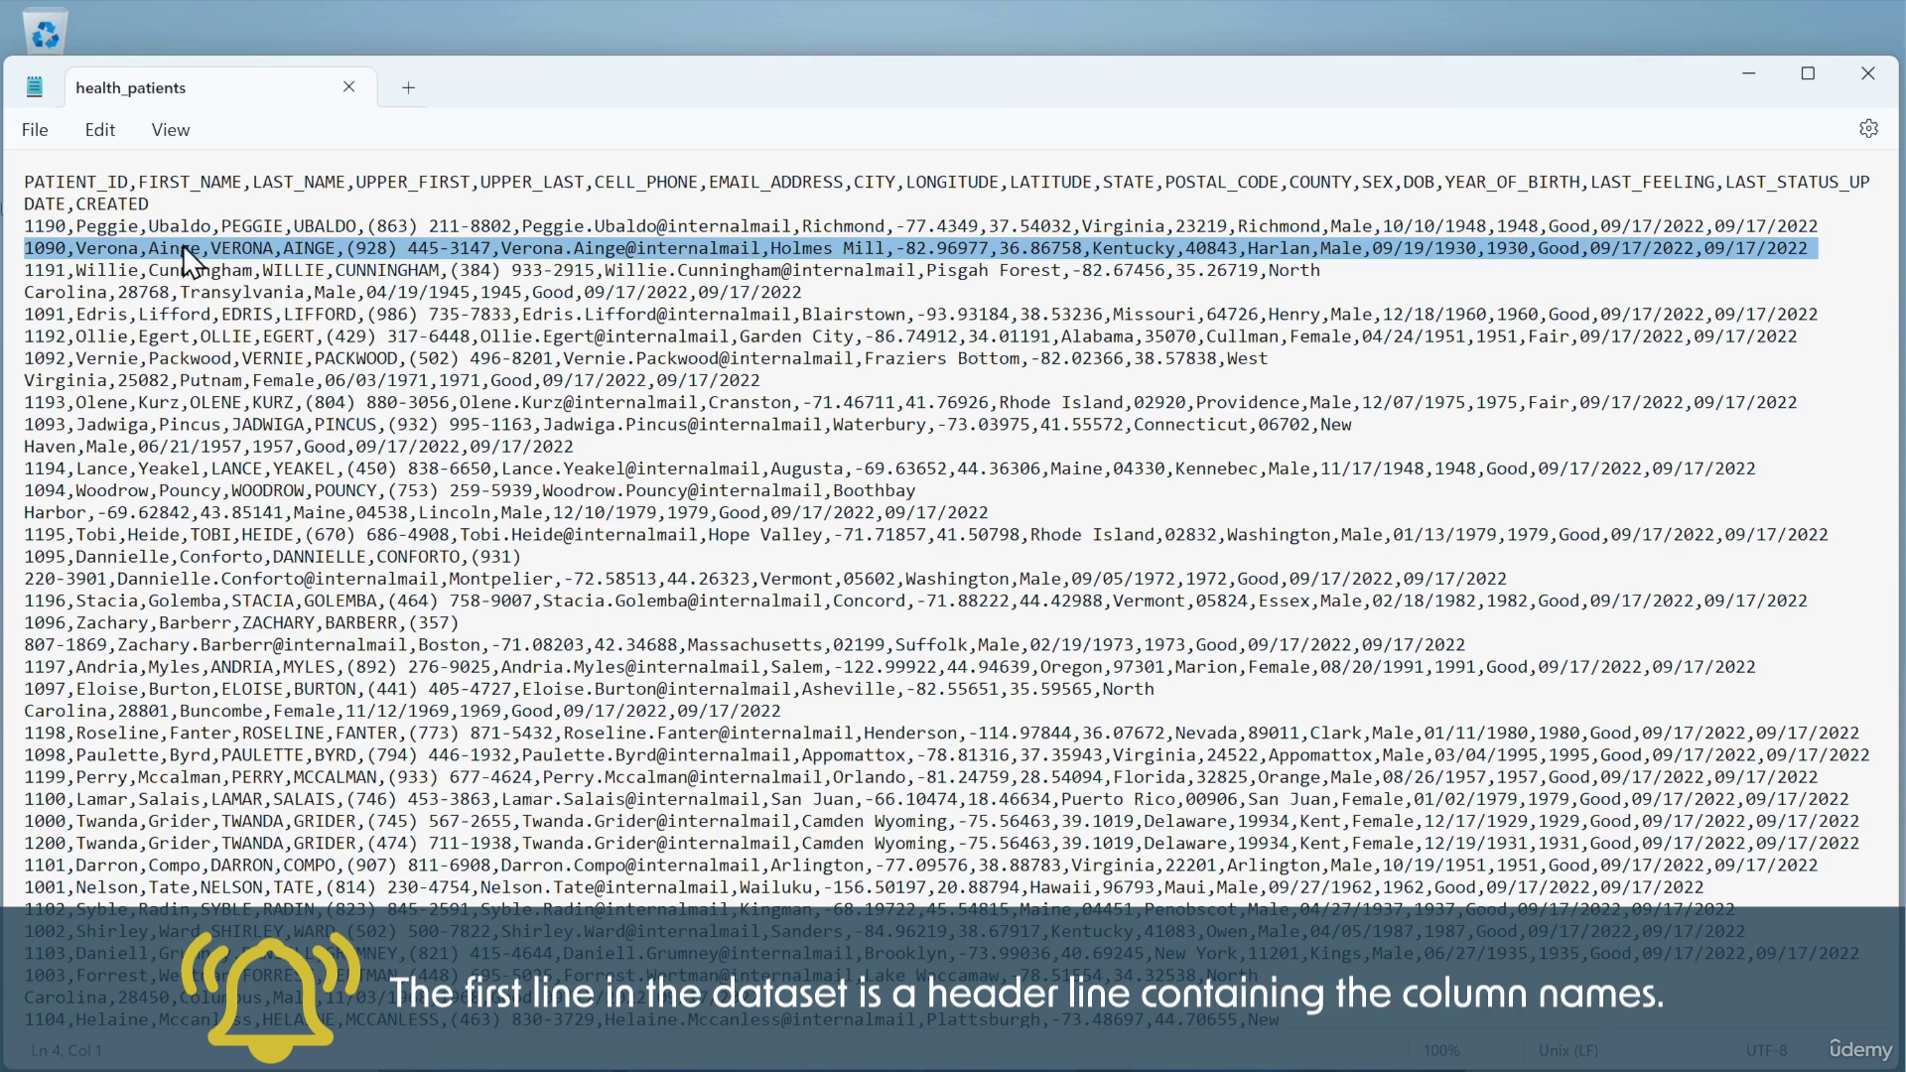
Try spaces and a pipe as separator after the first record's patient ID, restore the comma, and close the file without saving.
click(117, 227)
click(73, 226)
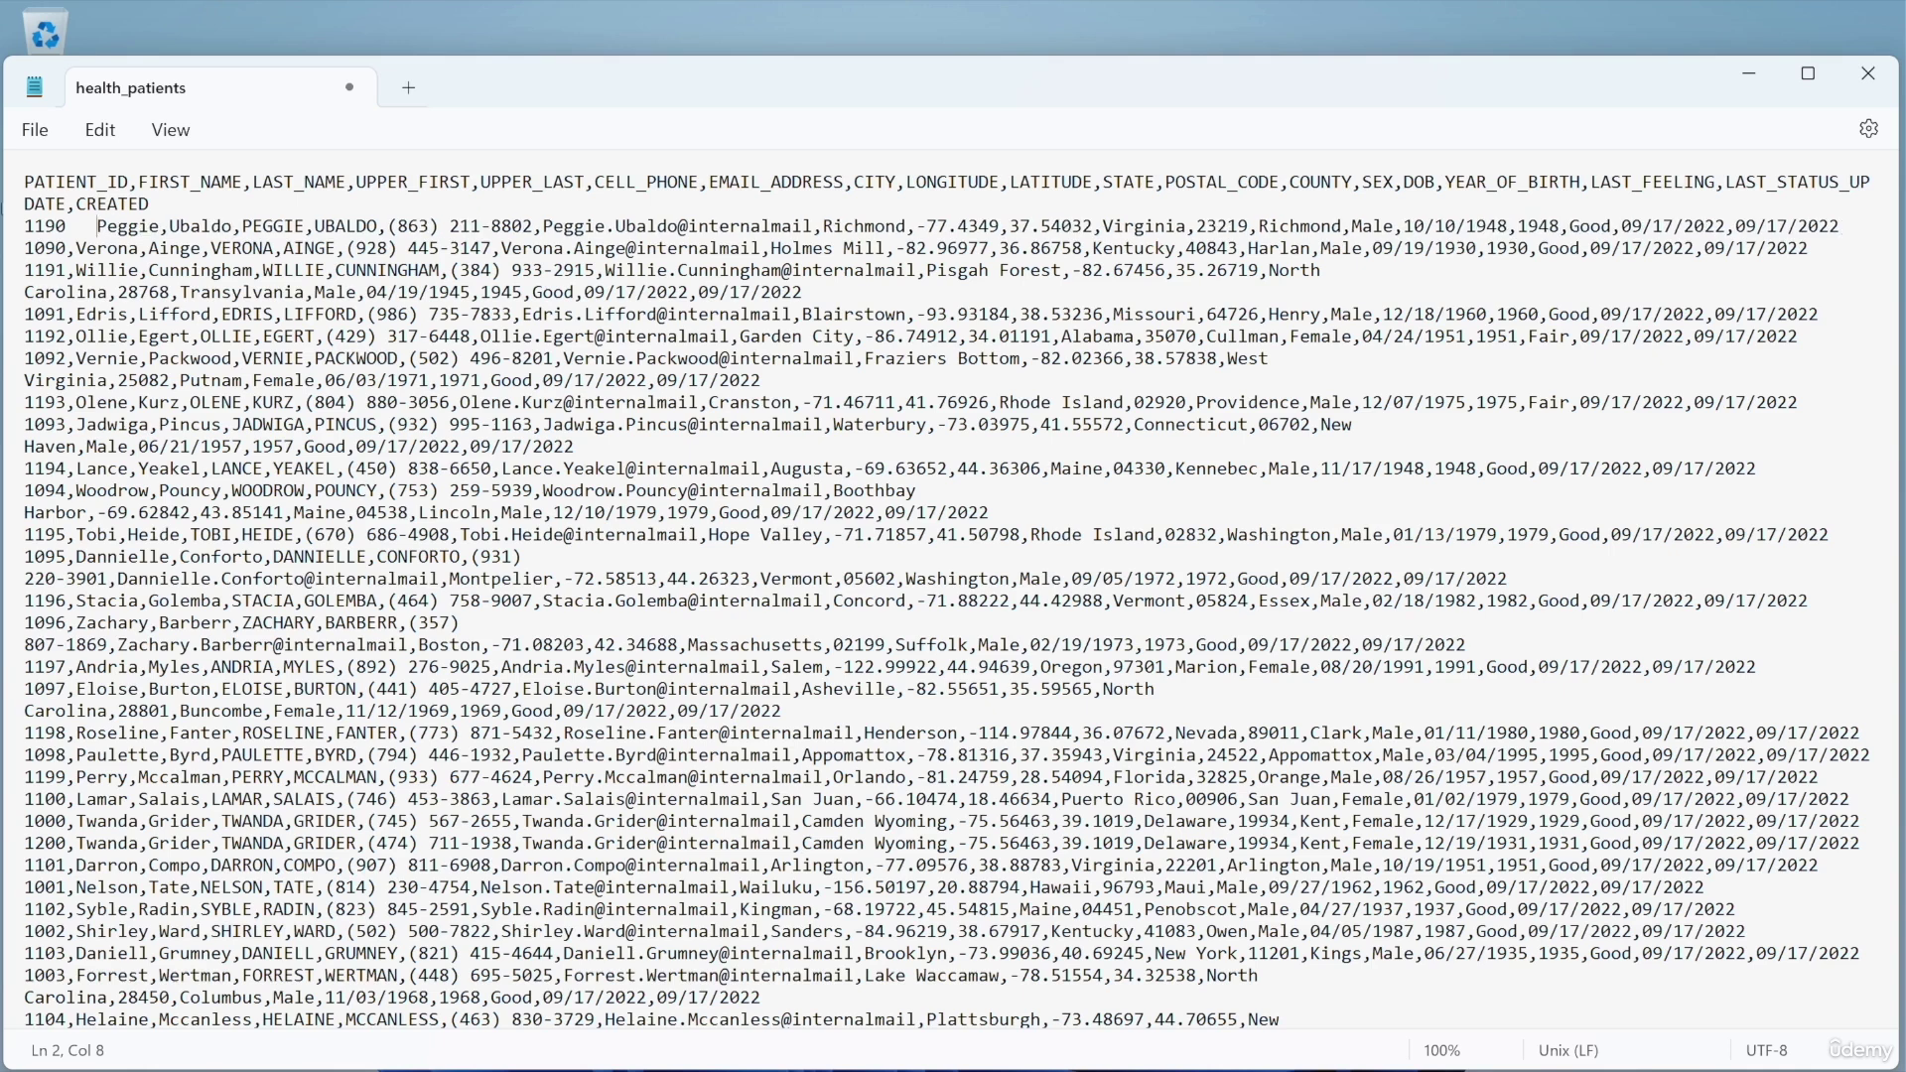
key(BackSpace)
key(BackSpace)
key(BackSpace)
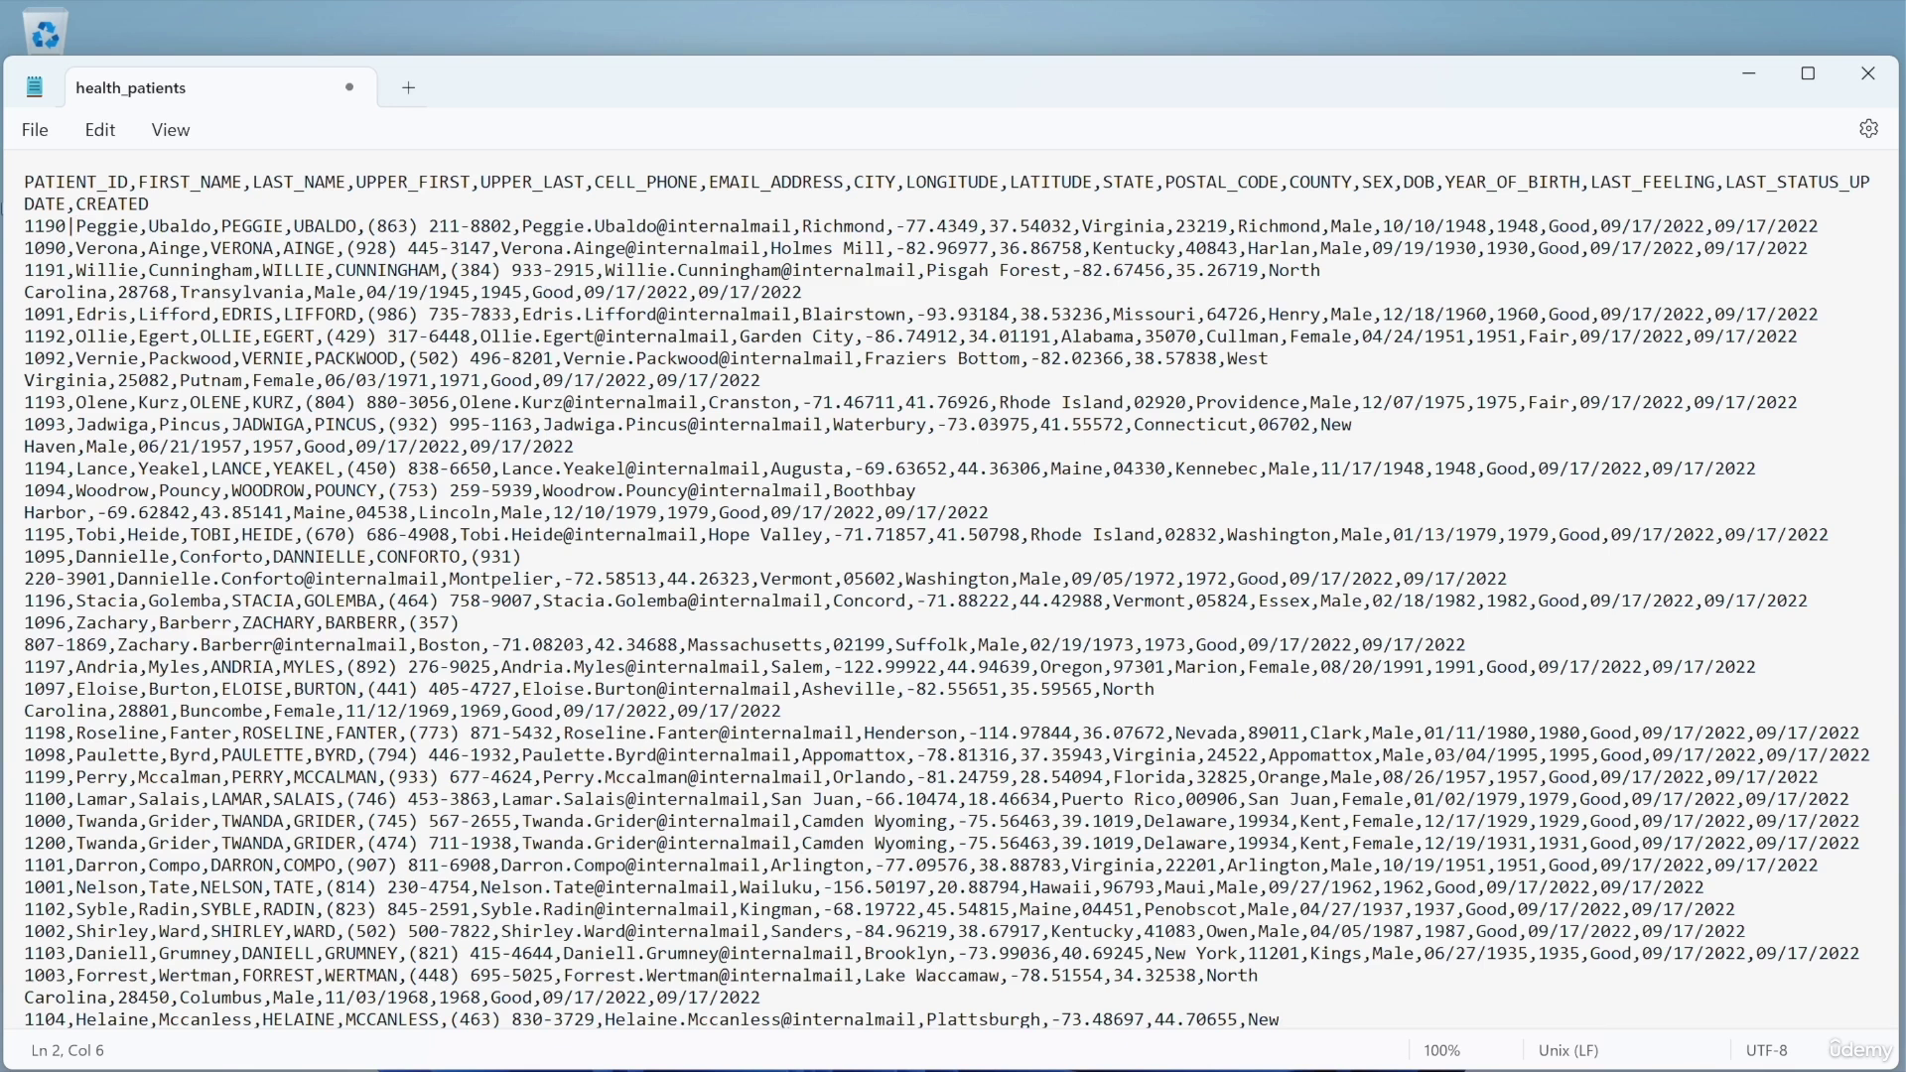
key(BackSpace)
text(,)
click(1868, 74)
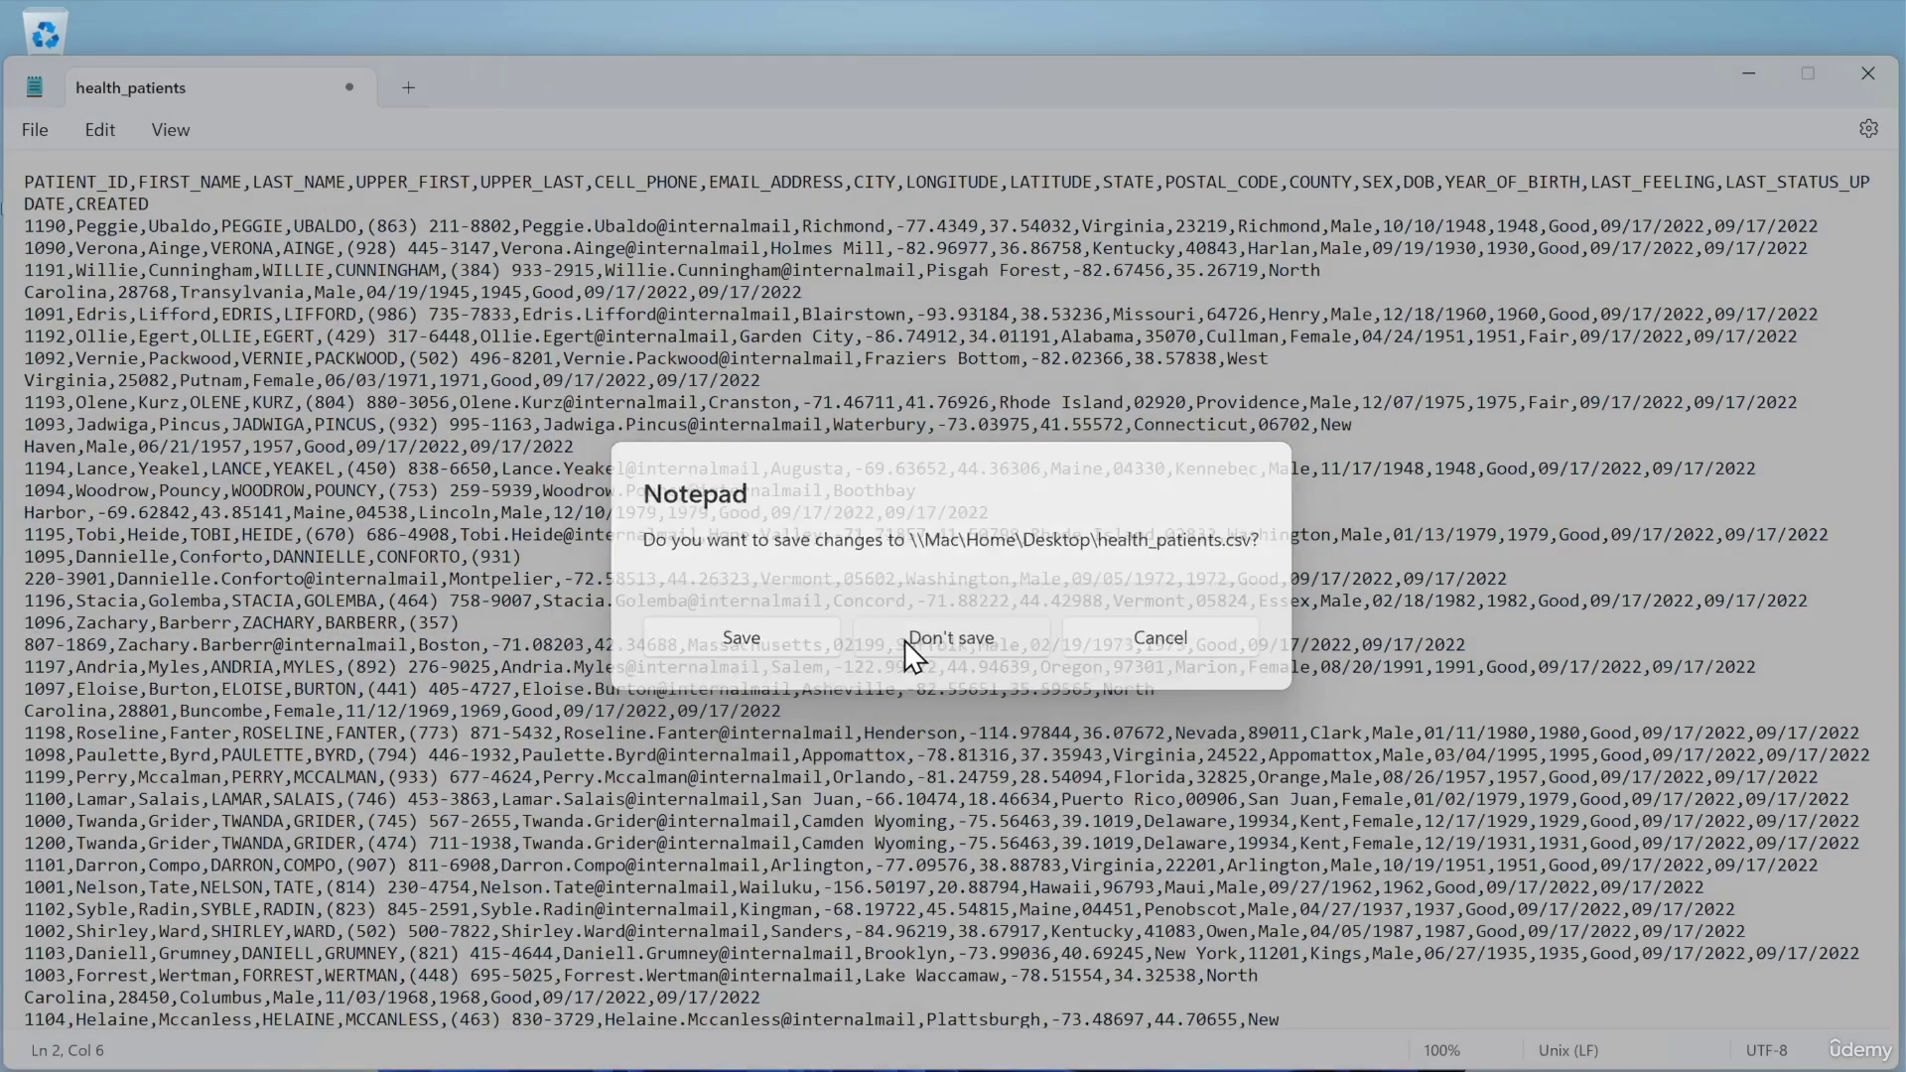
click(903, 639)
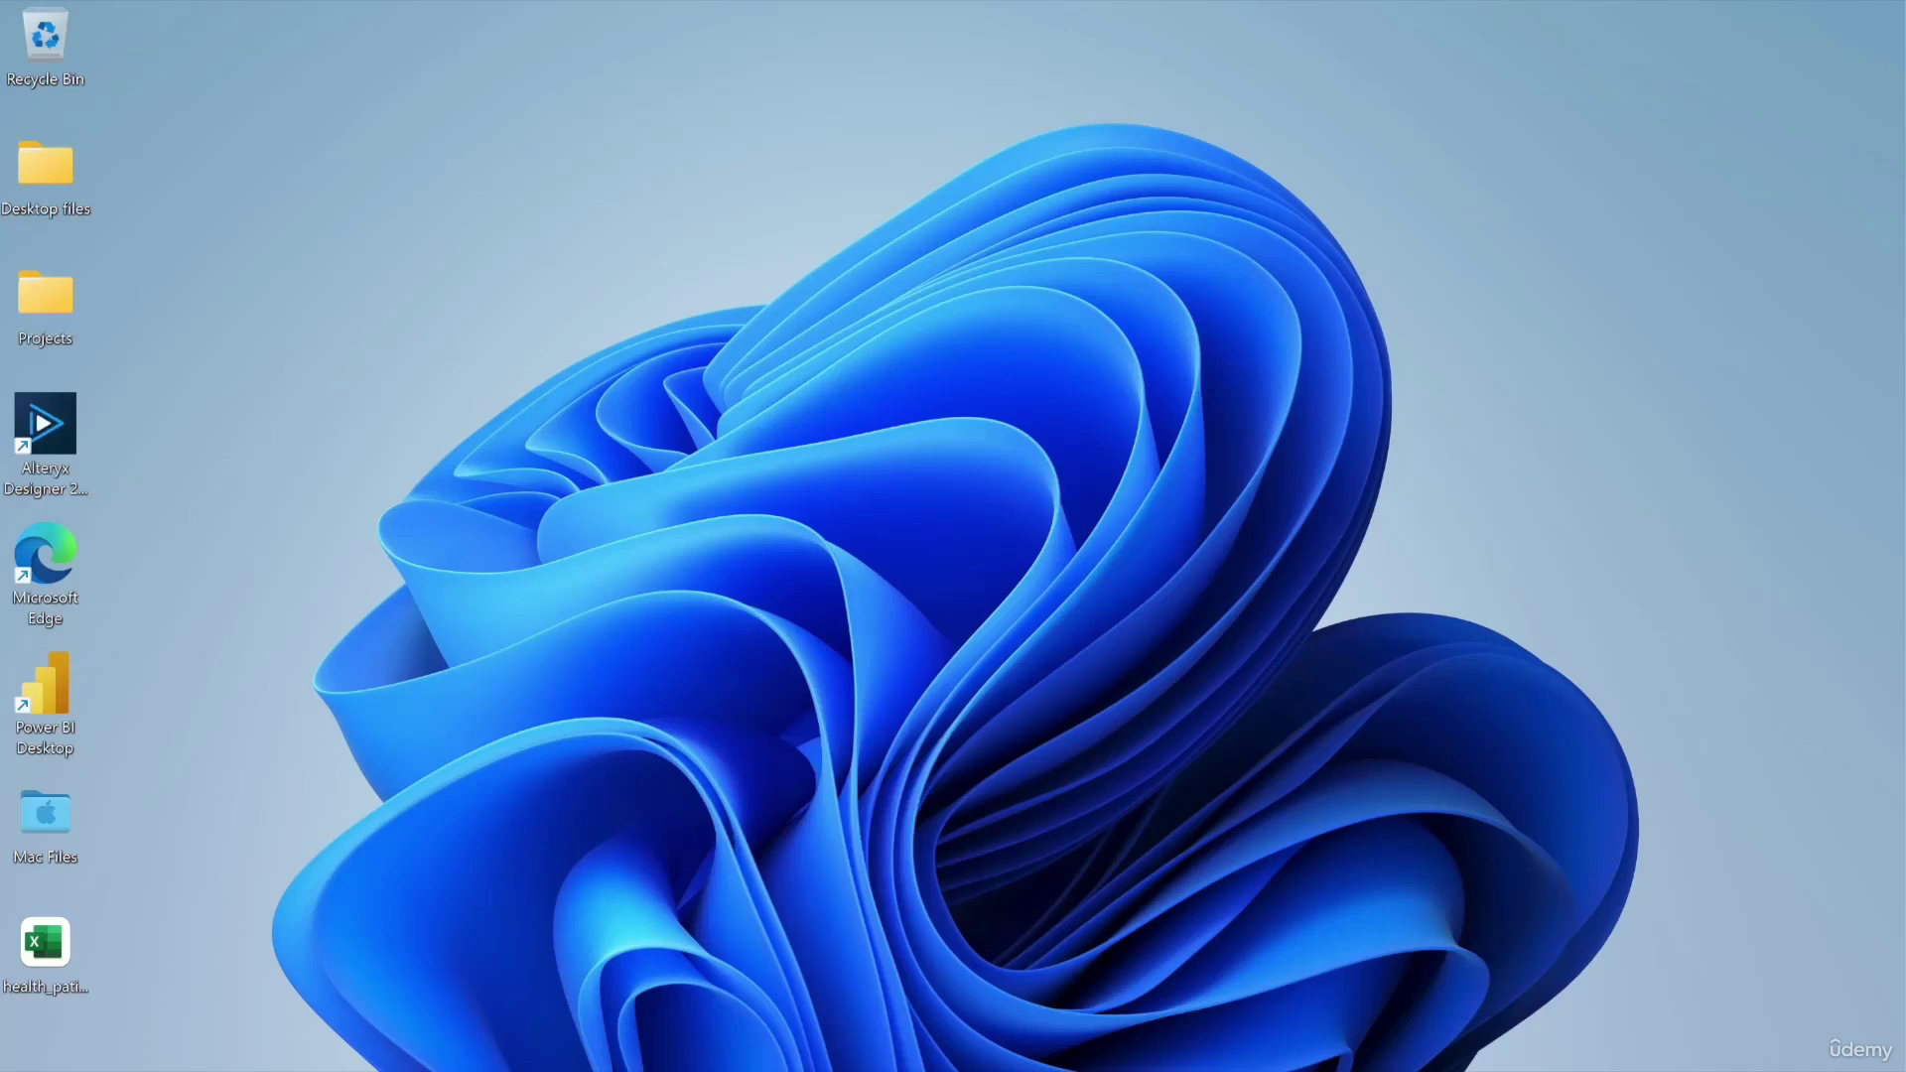
Return to Alteryx Designer and review the Delimiters, Search SubDirs, First Row Contains Field Names and Field Length options of the Input Data tool.
mouse_move(1219, 1070)
click(1219, 968)
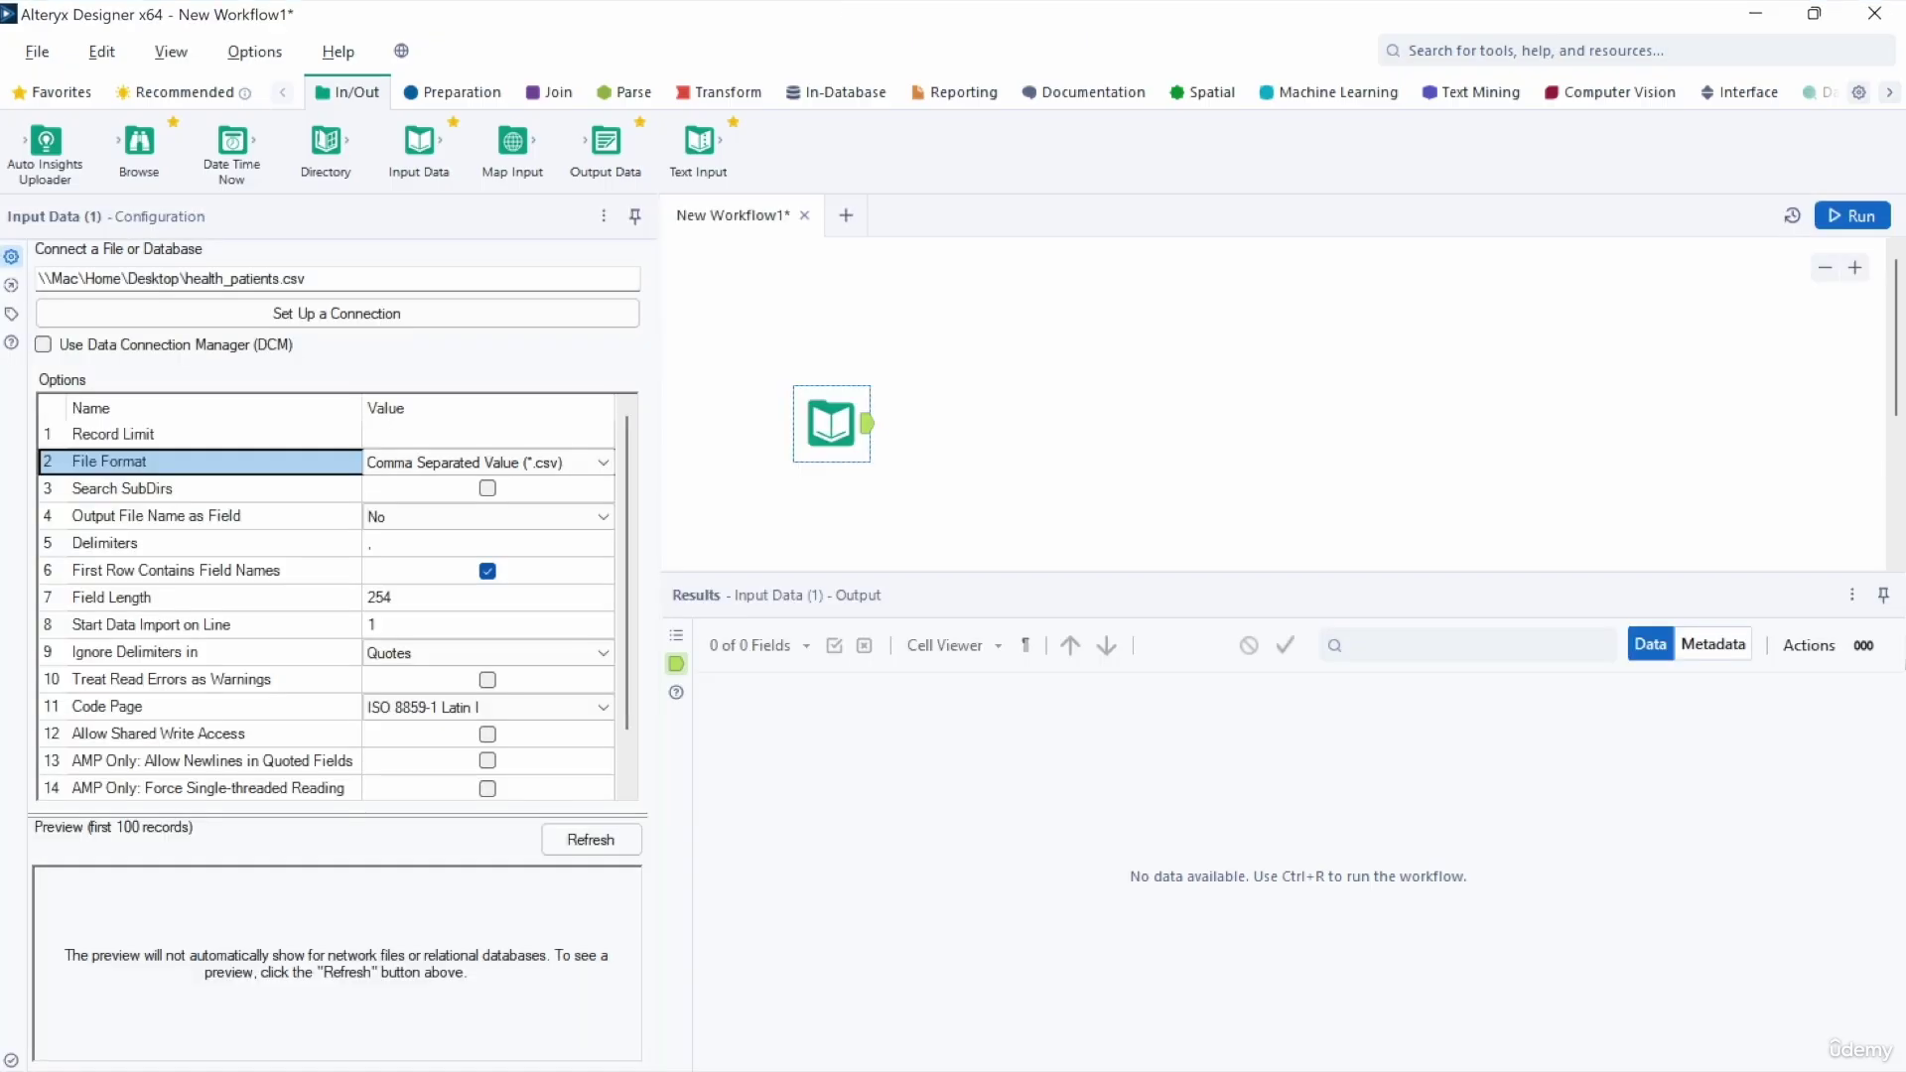
click(196, 543)
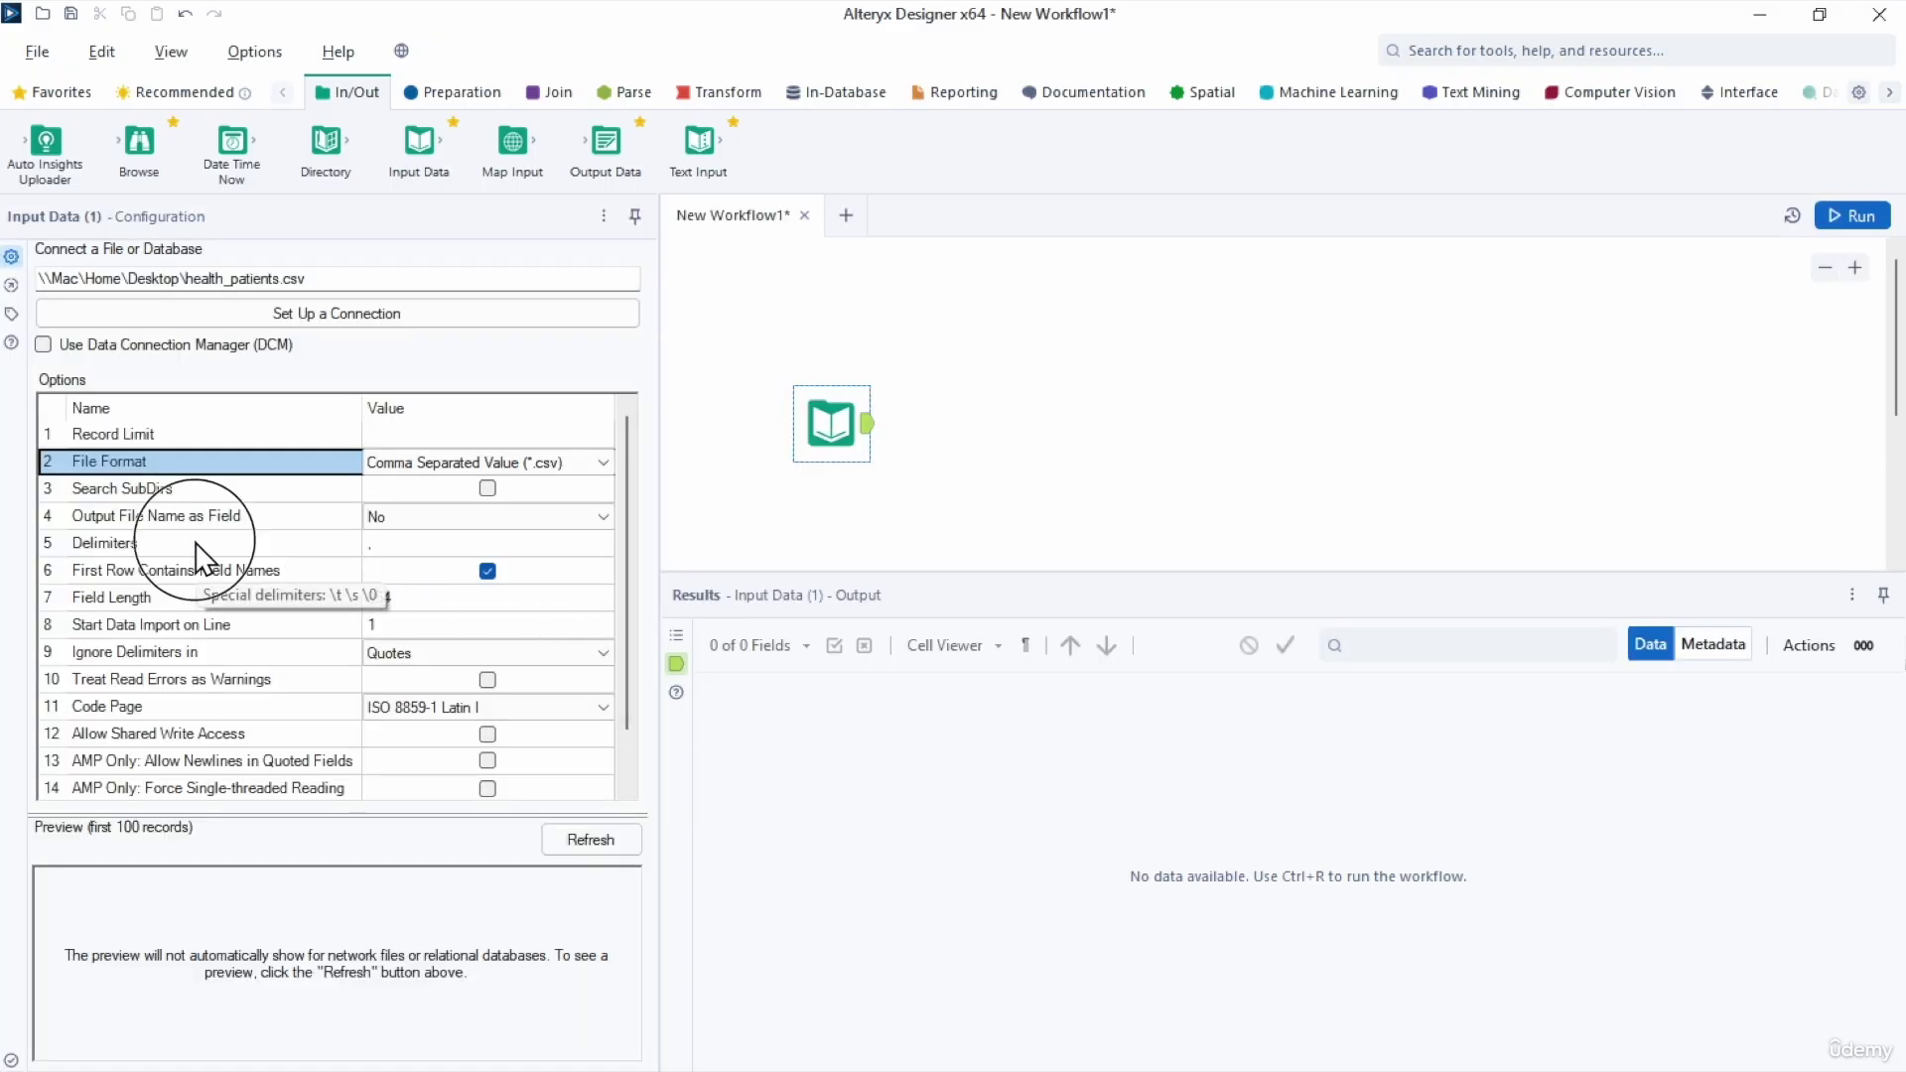
click(415, 542)
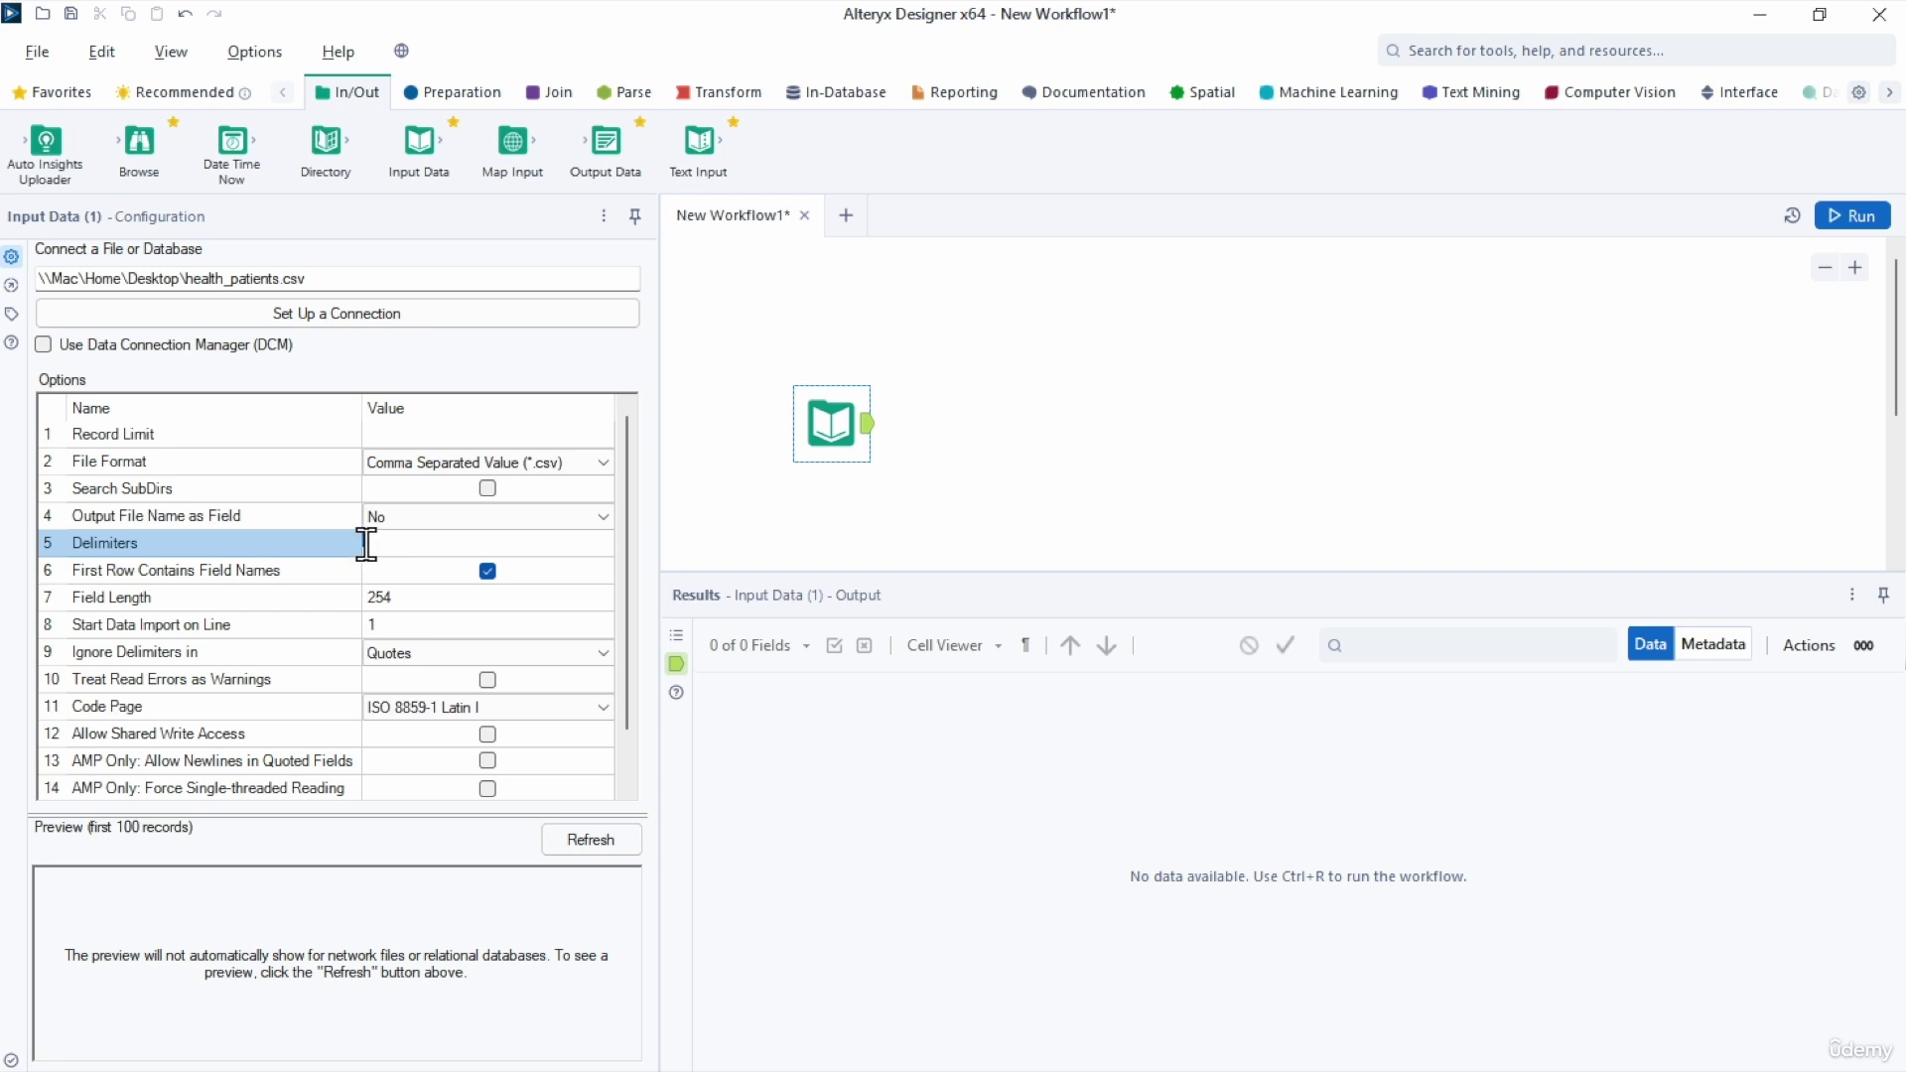
click(221, 492)
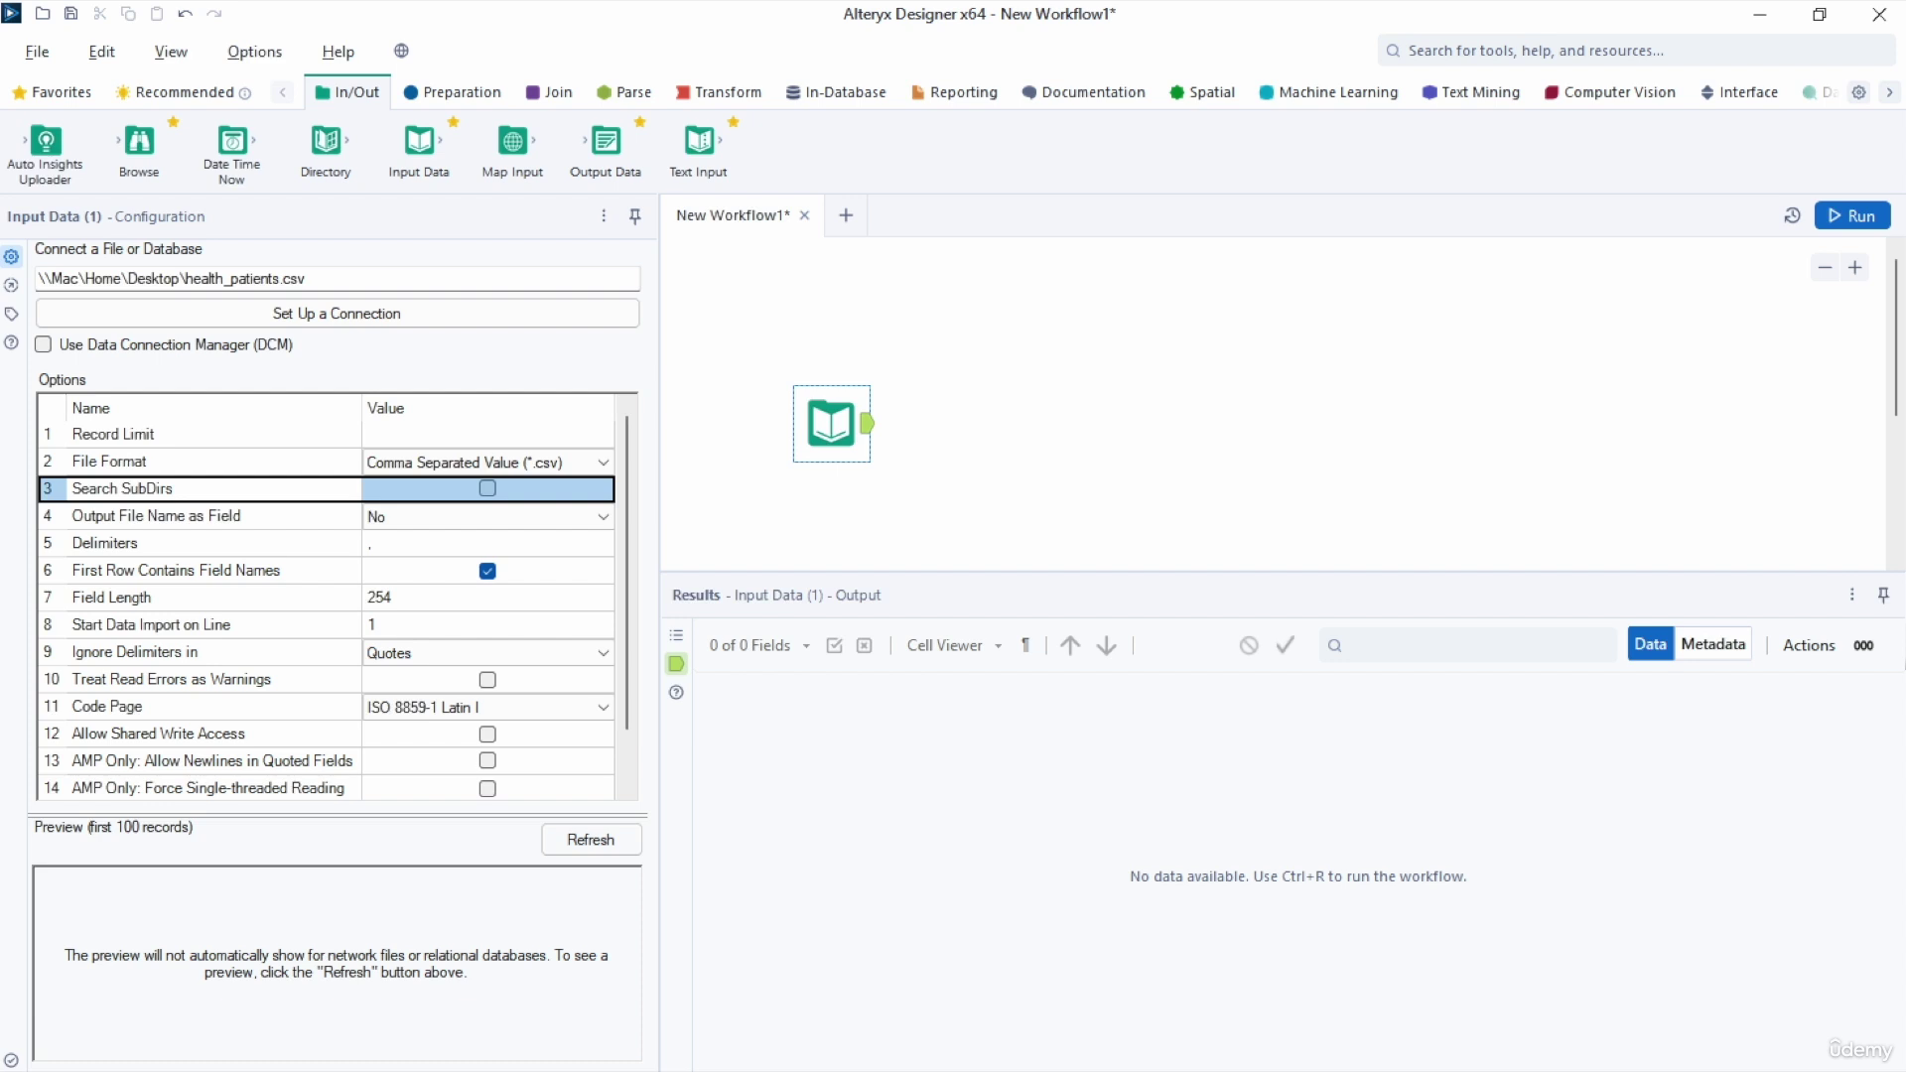
click(170, 581)
click(174, 595)
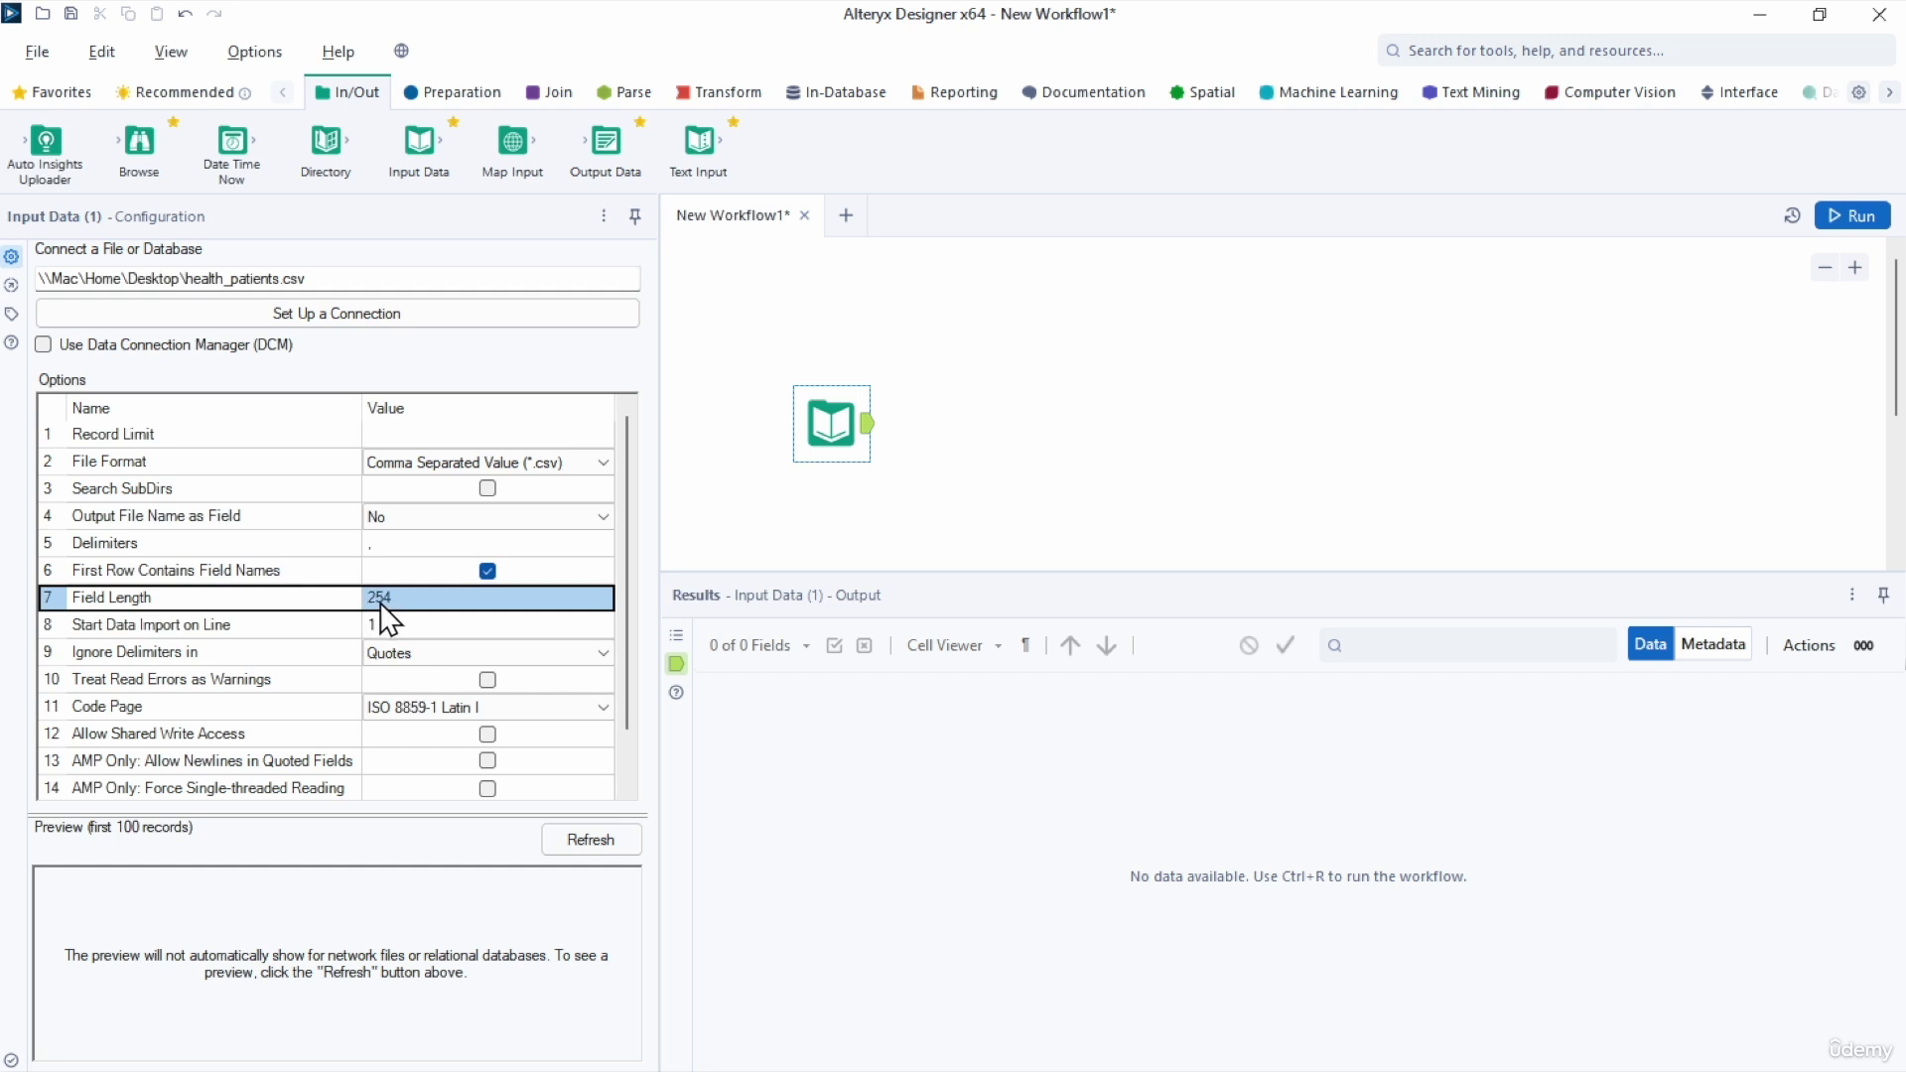
Enlarge the preview area of the Input Data tool and load the preview of the first 100 records.
drag(362, 814, 385, 599)
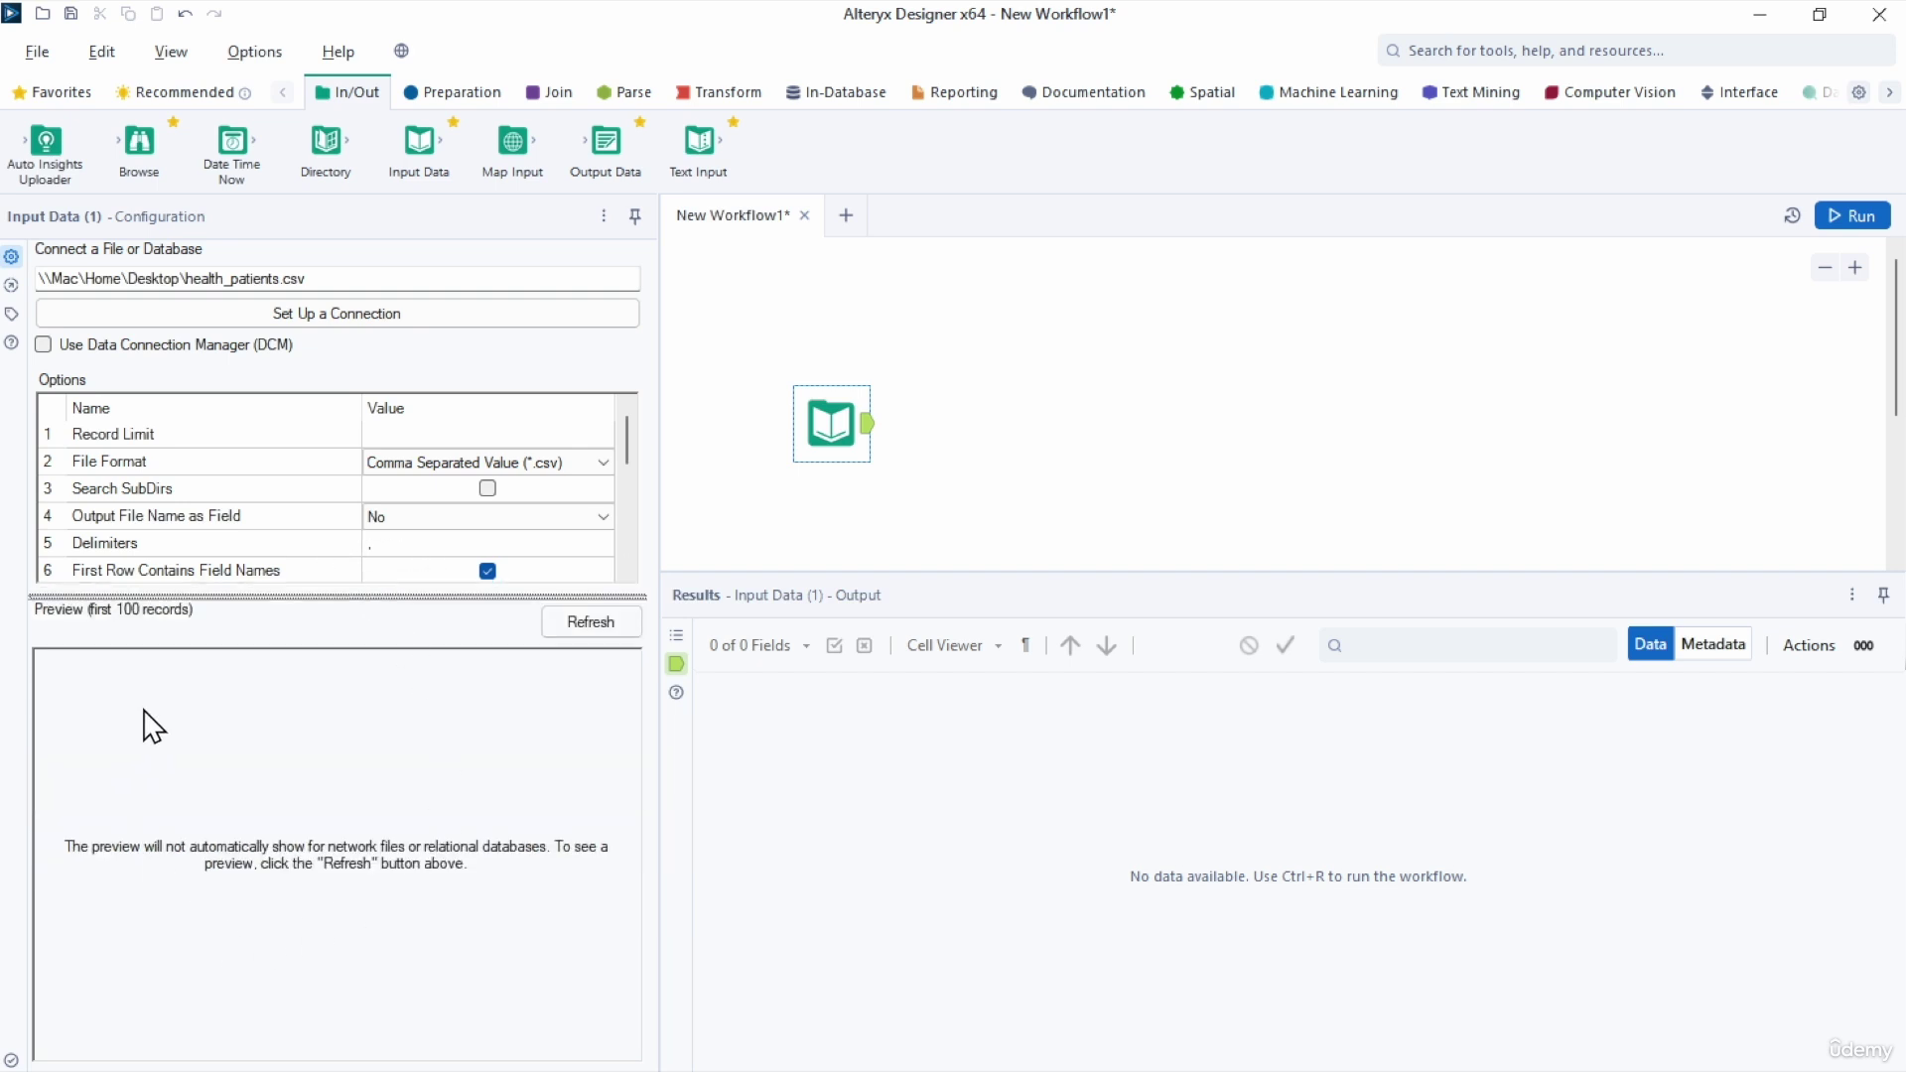
click(588, 625)
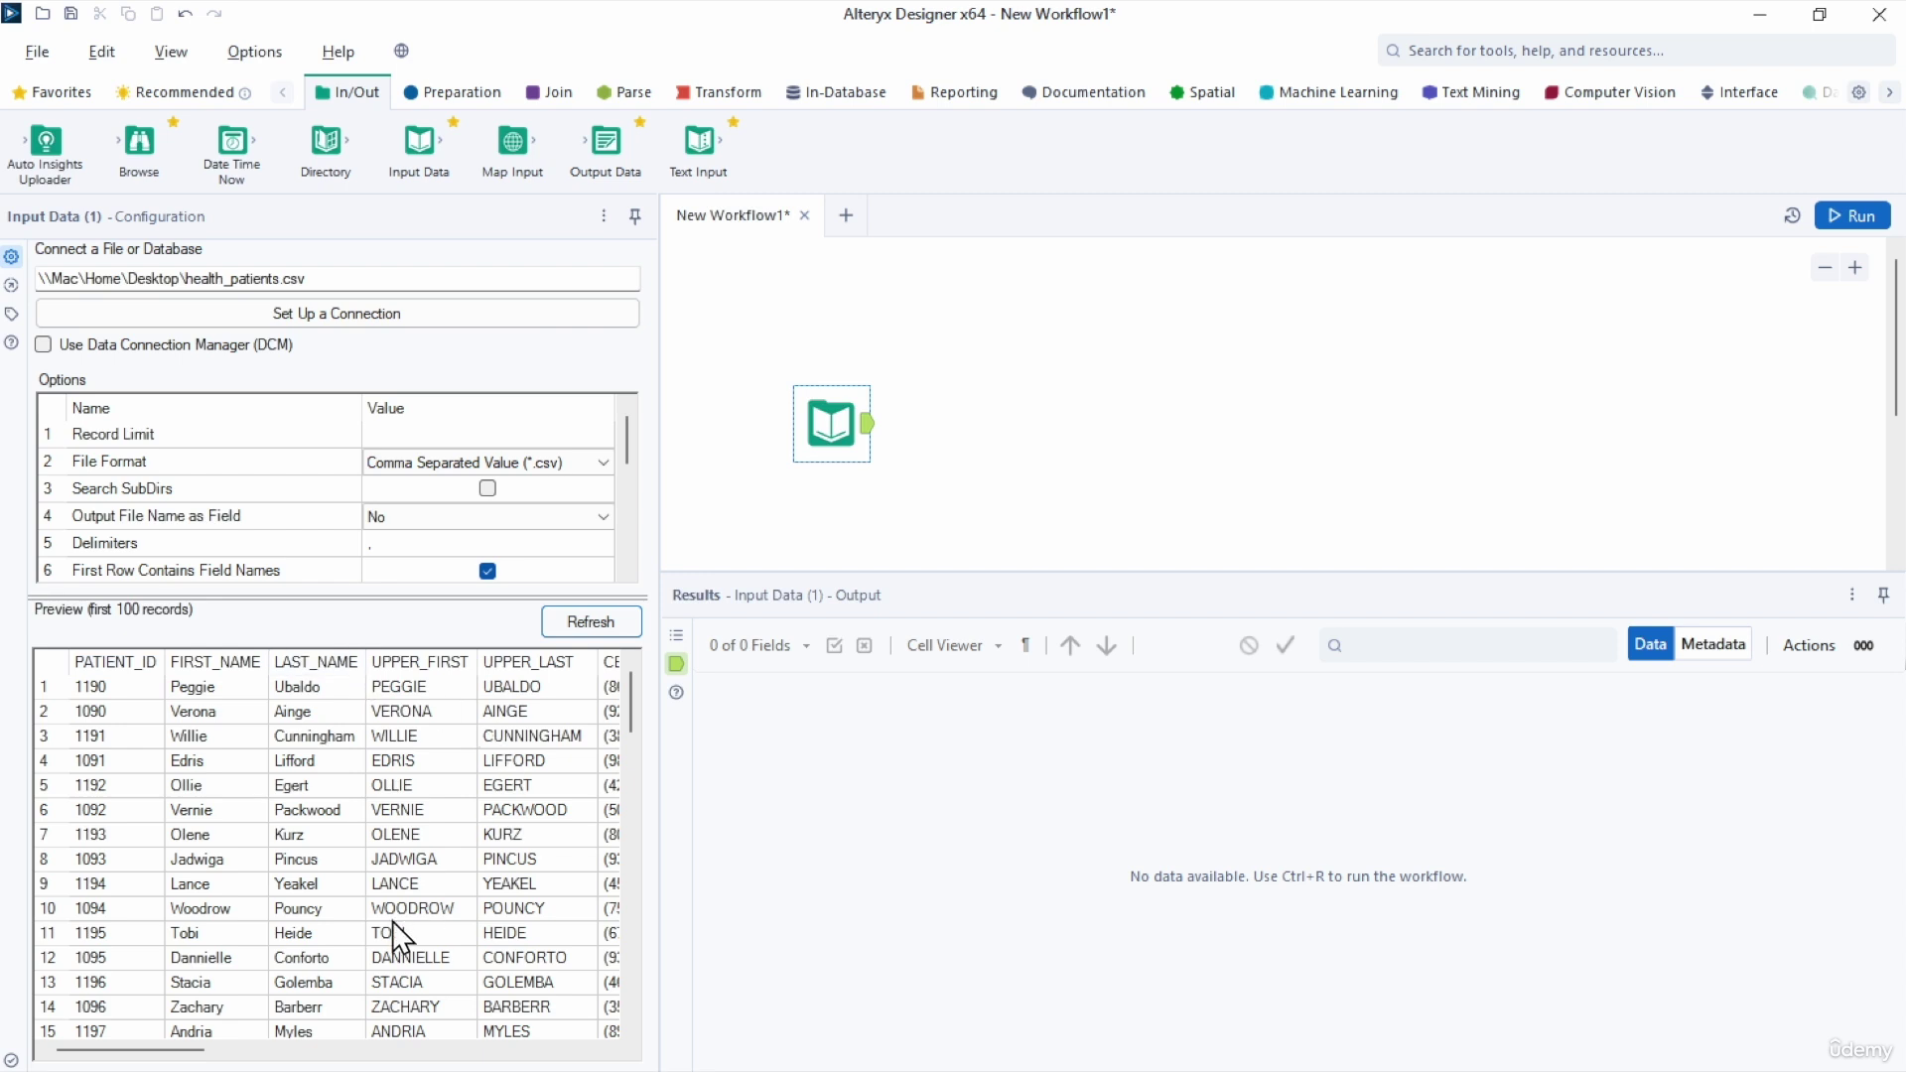
Set the Input Data tool's Field Length to 1 and refresh the preview.
click(328, 487)
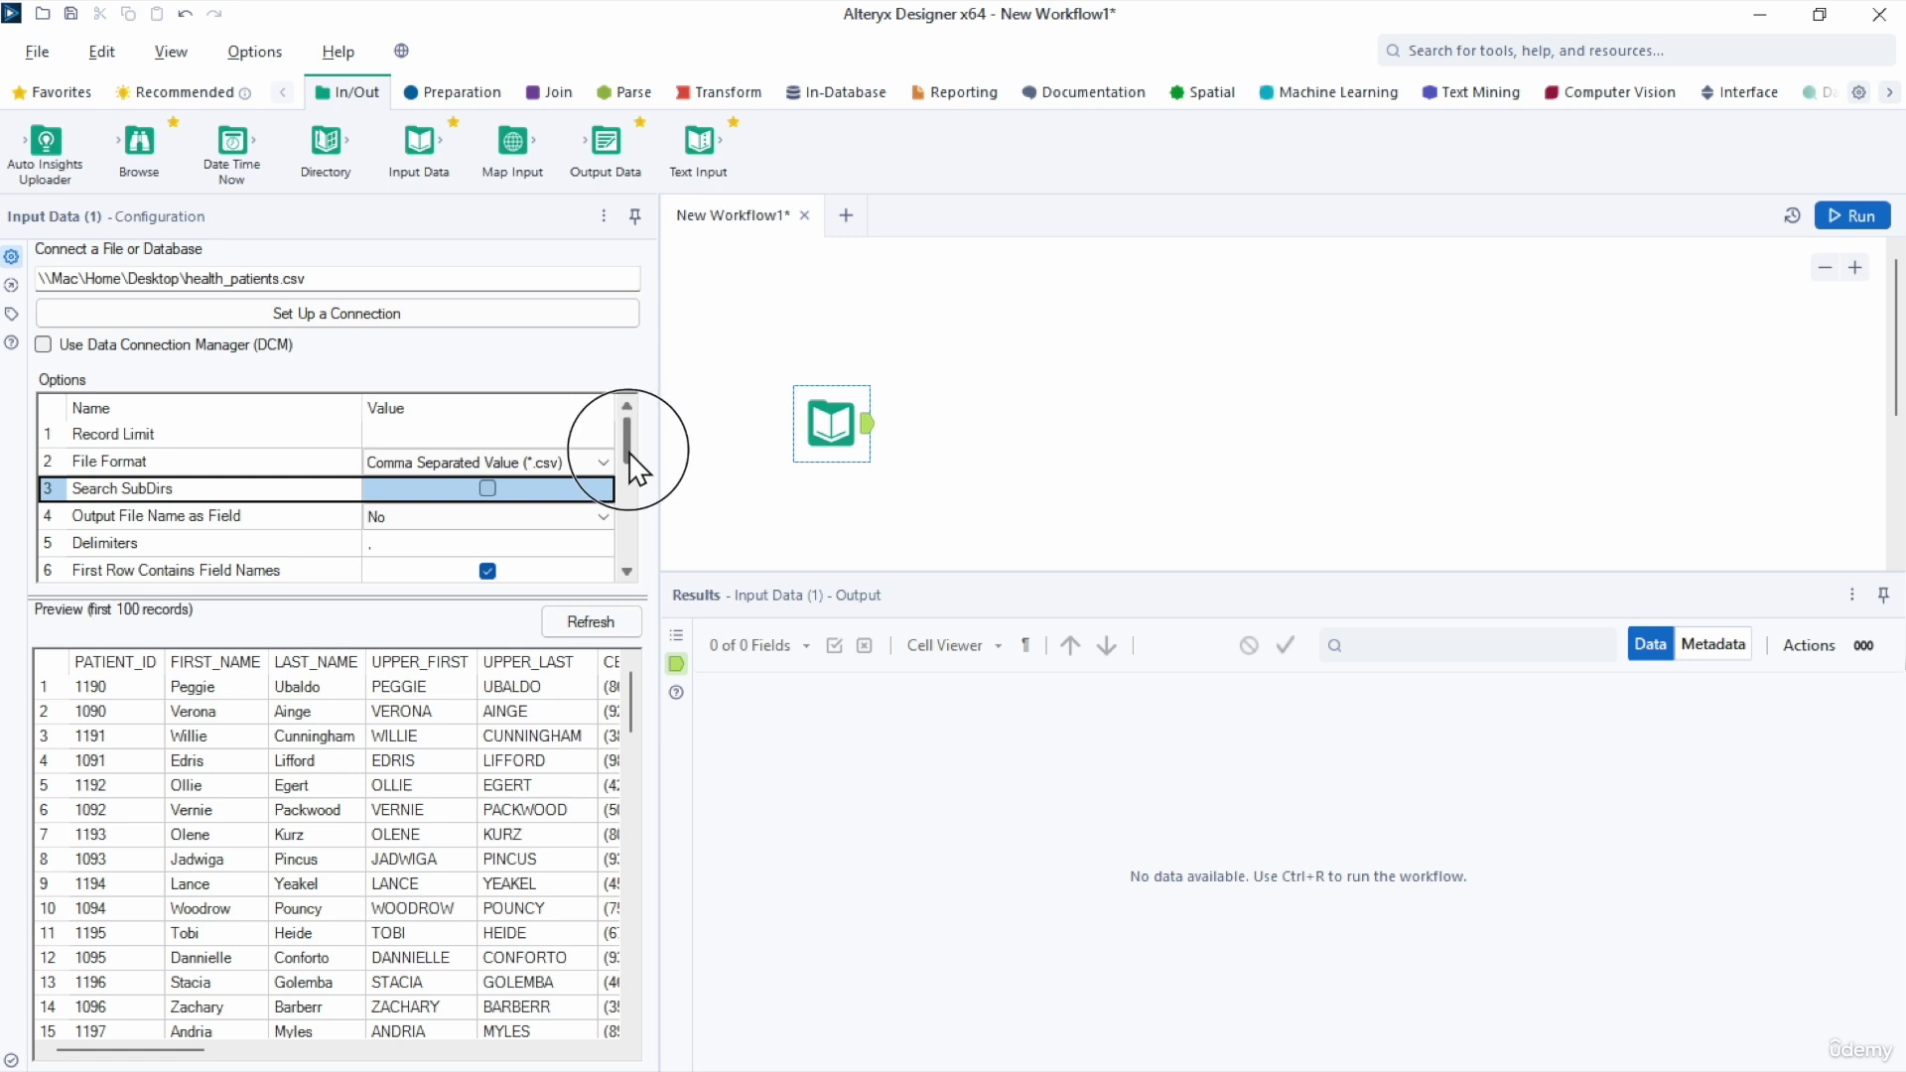
drag(629, 451, 622, 499)
click(382, 434)
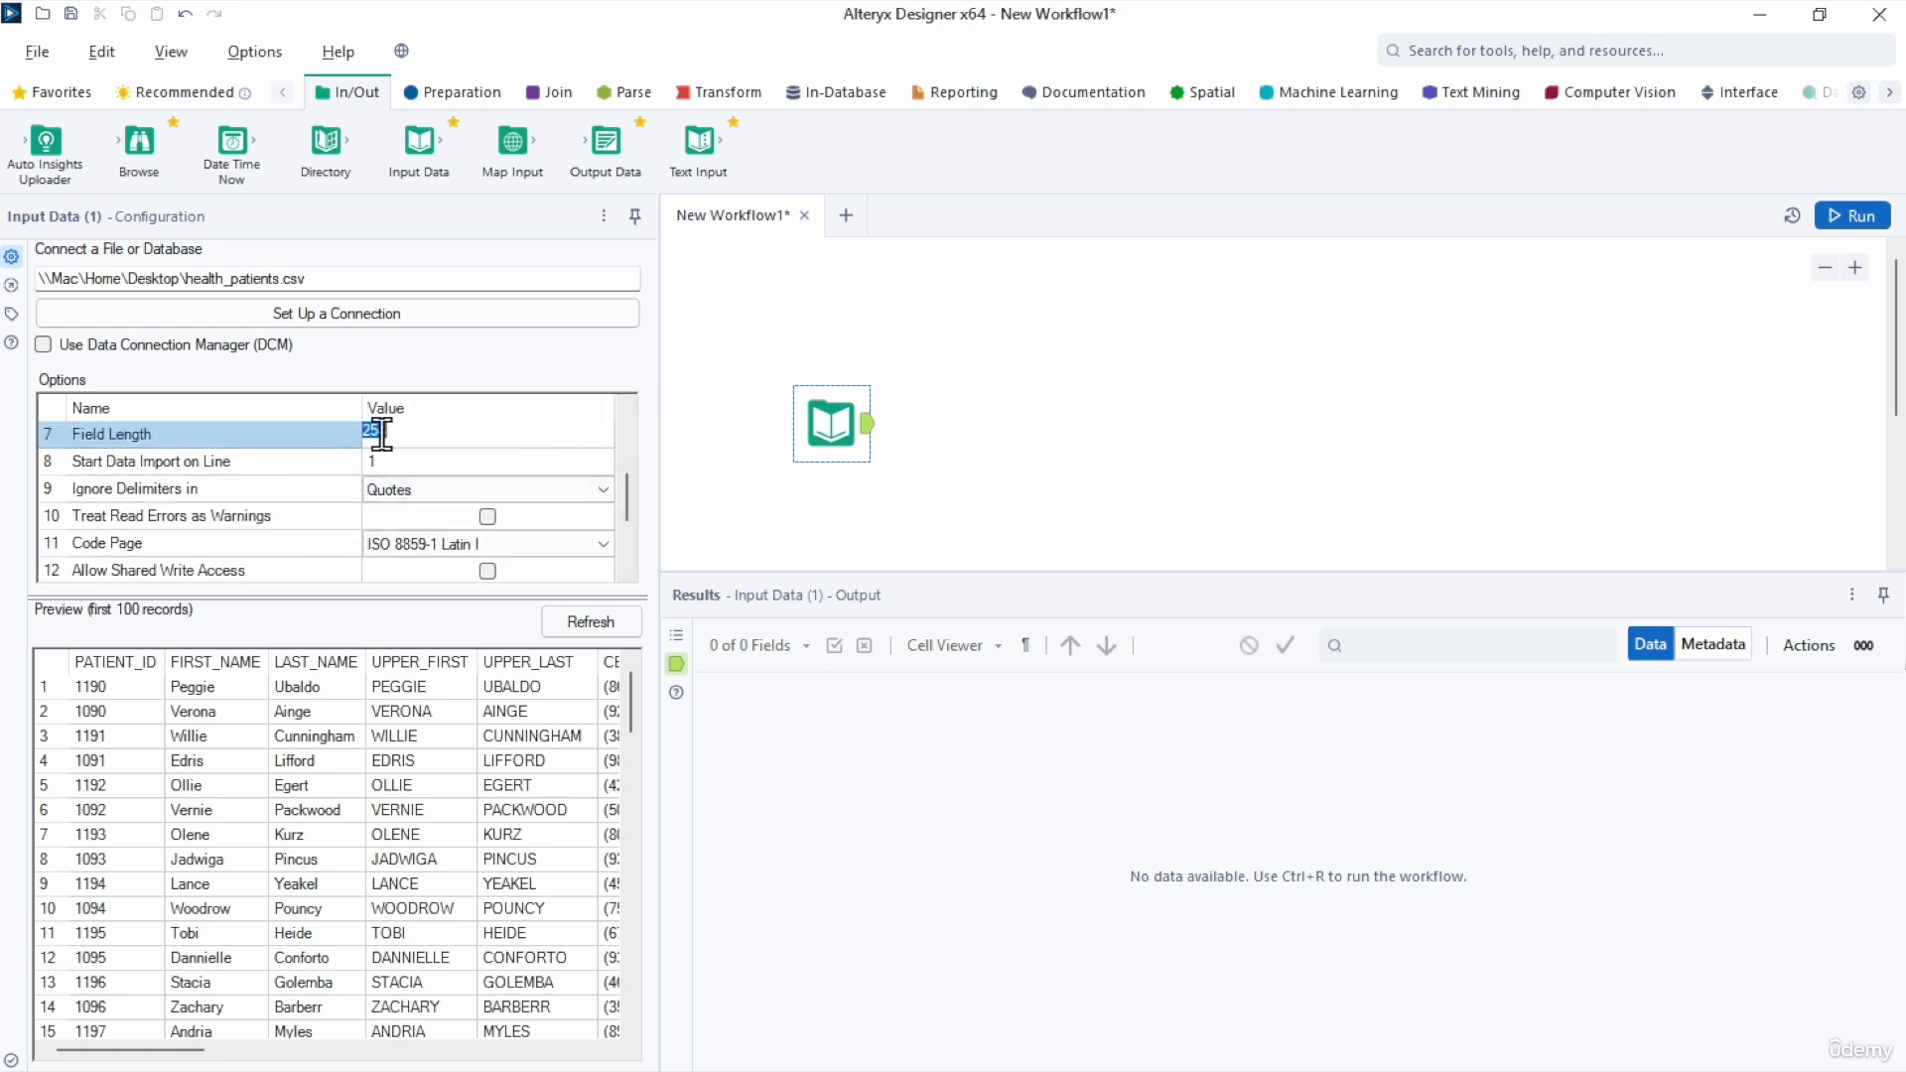
text(1)
click(588, 624)
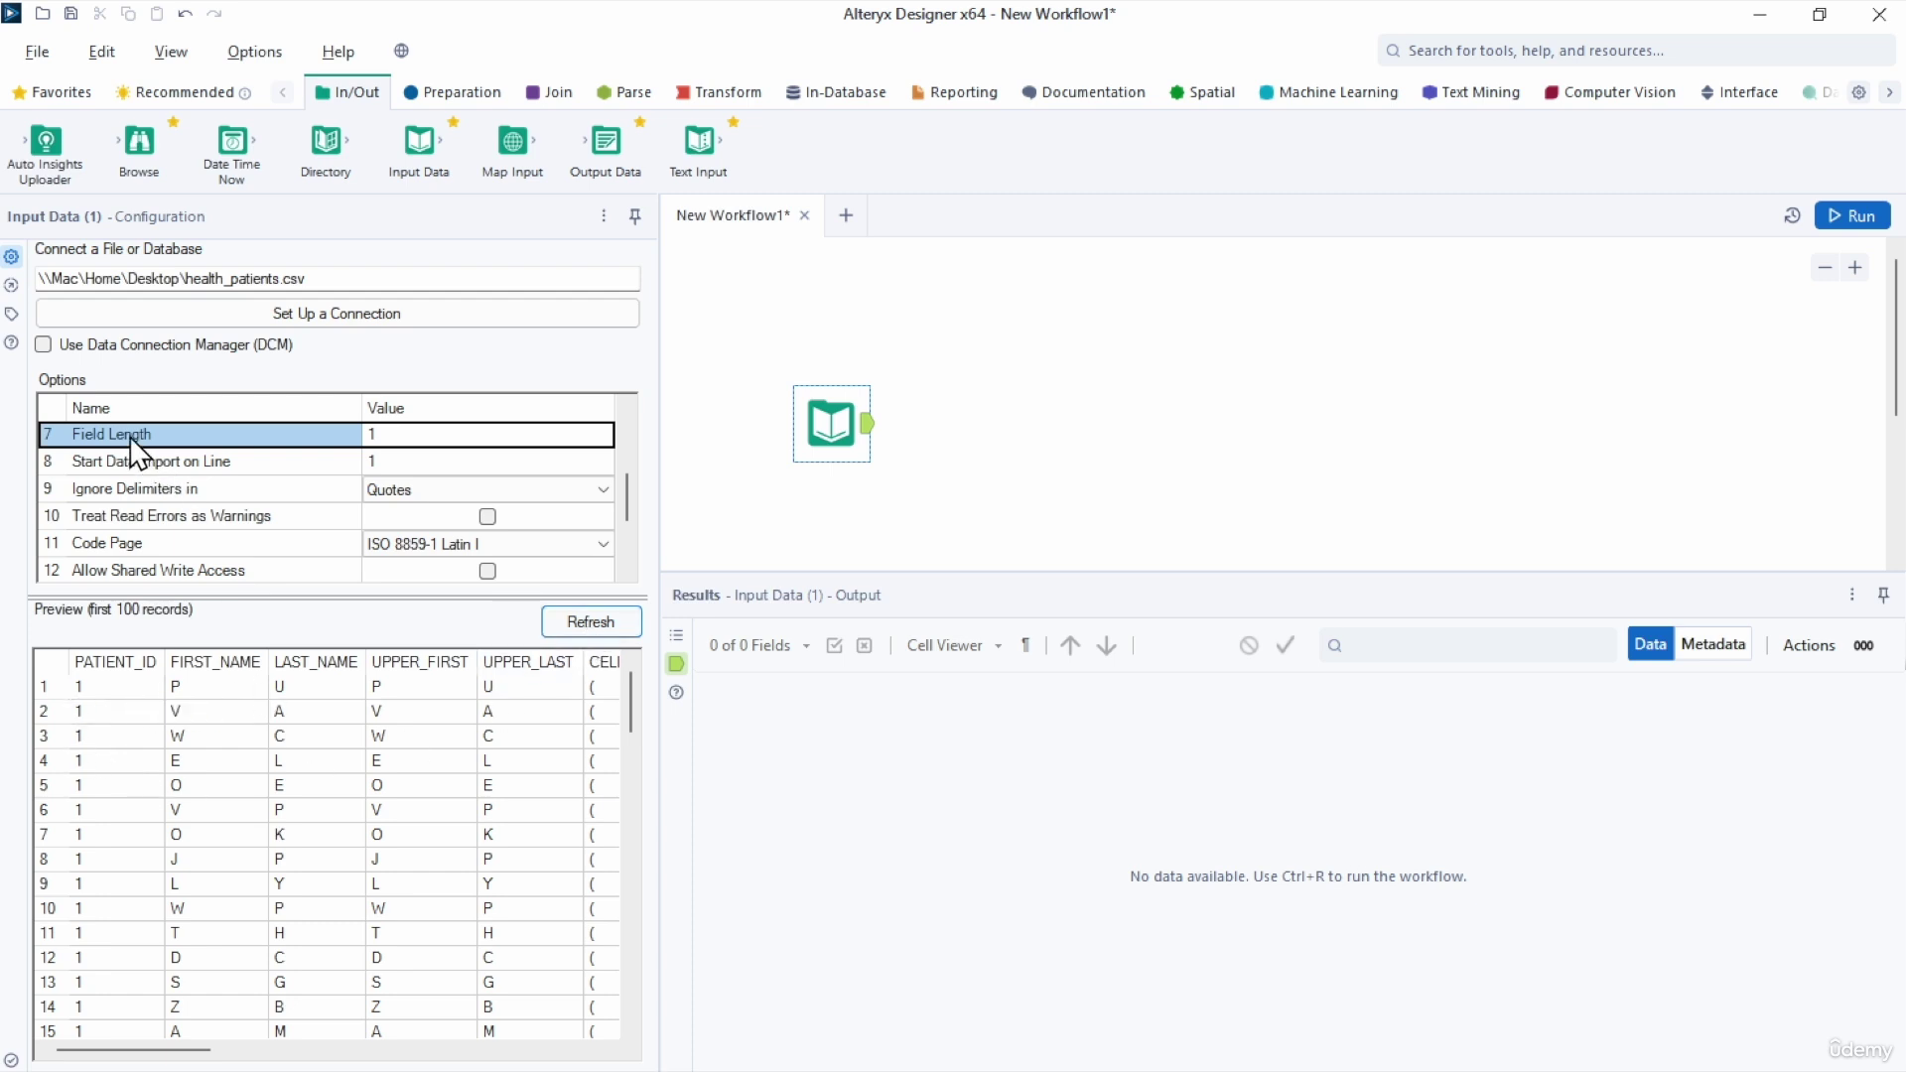
Set Field Length to 254 and refresh the preview.
click(390, 444)
double_click(384, 432)
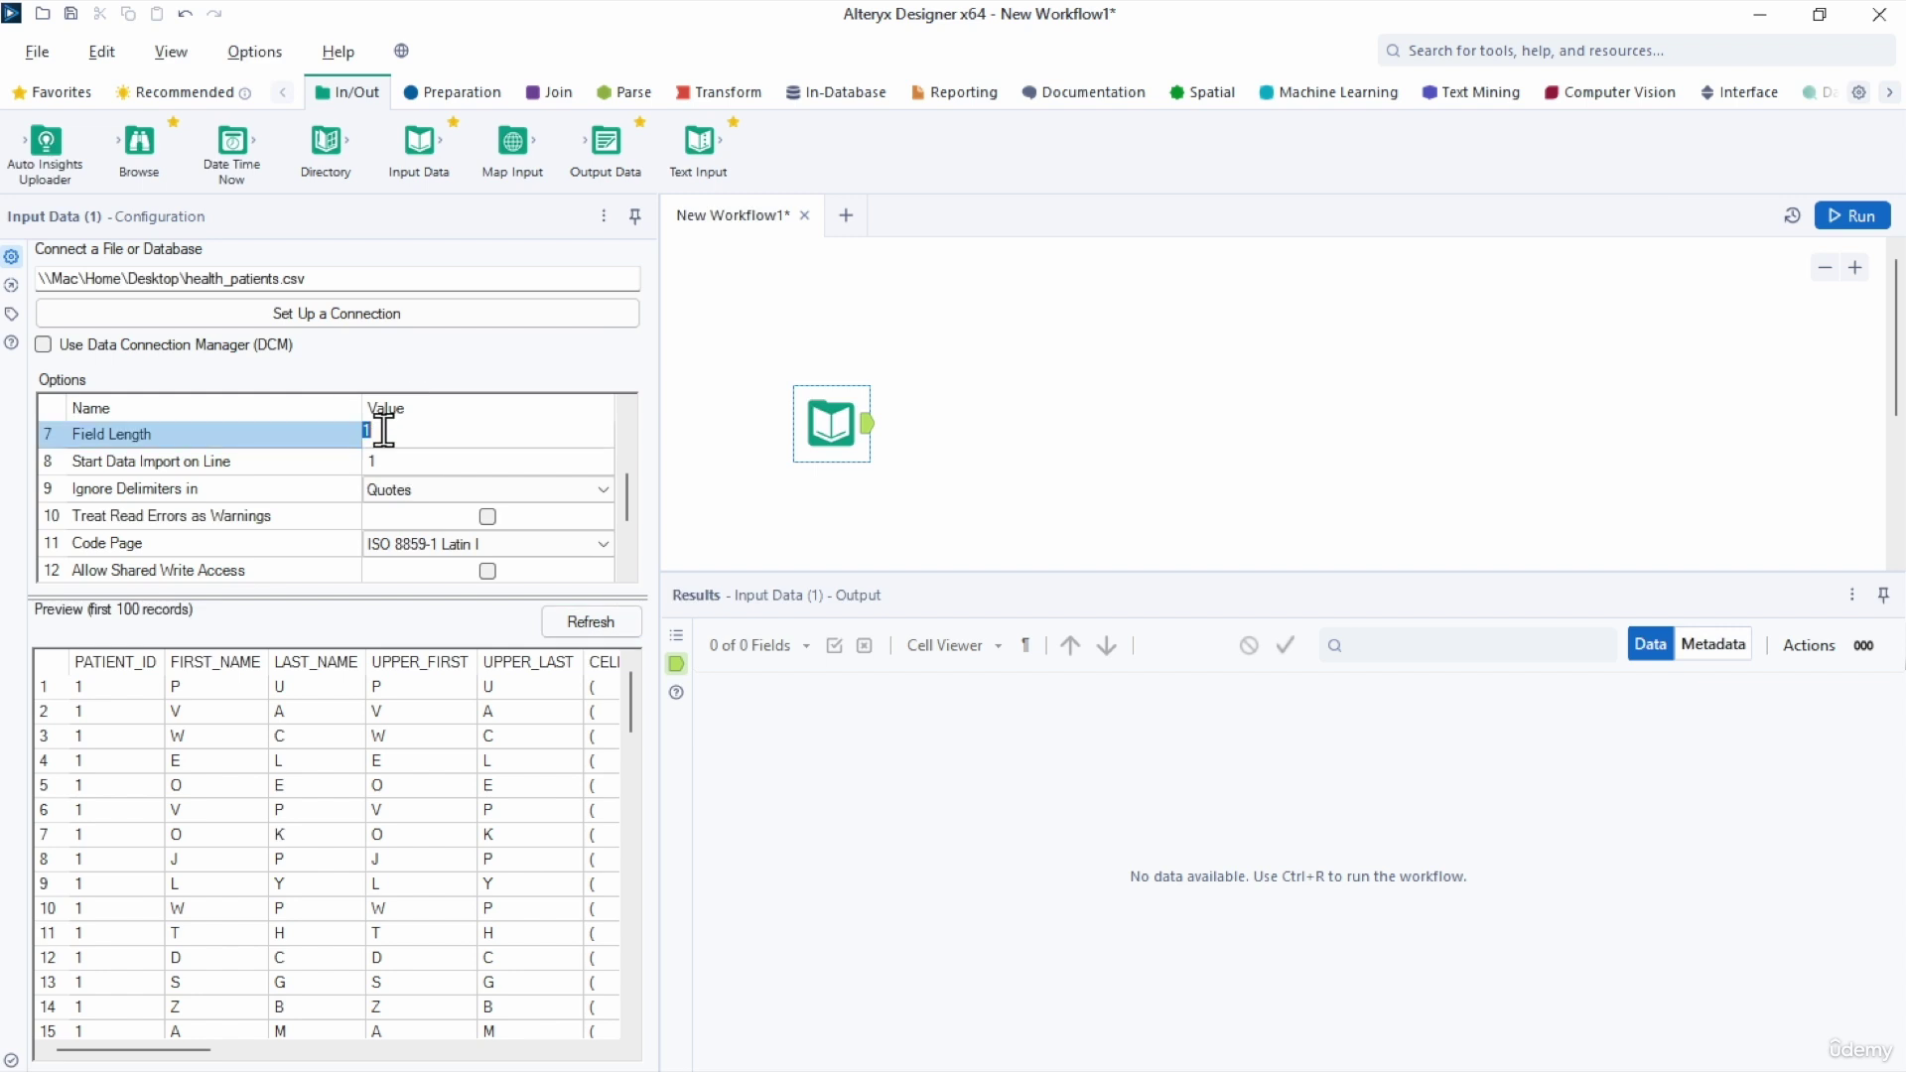
text(254)
click(591, 625)
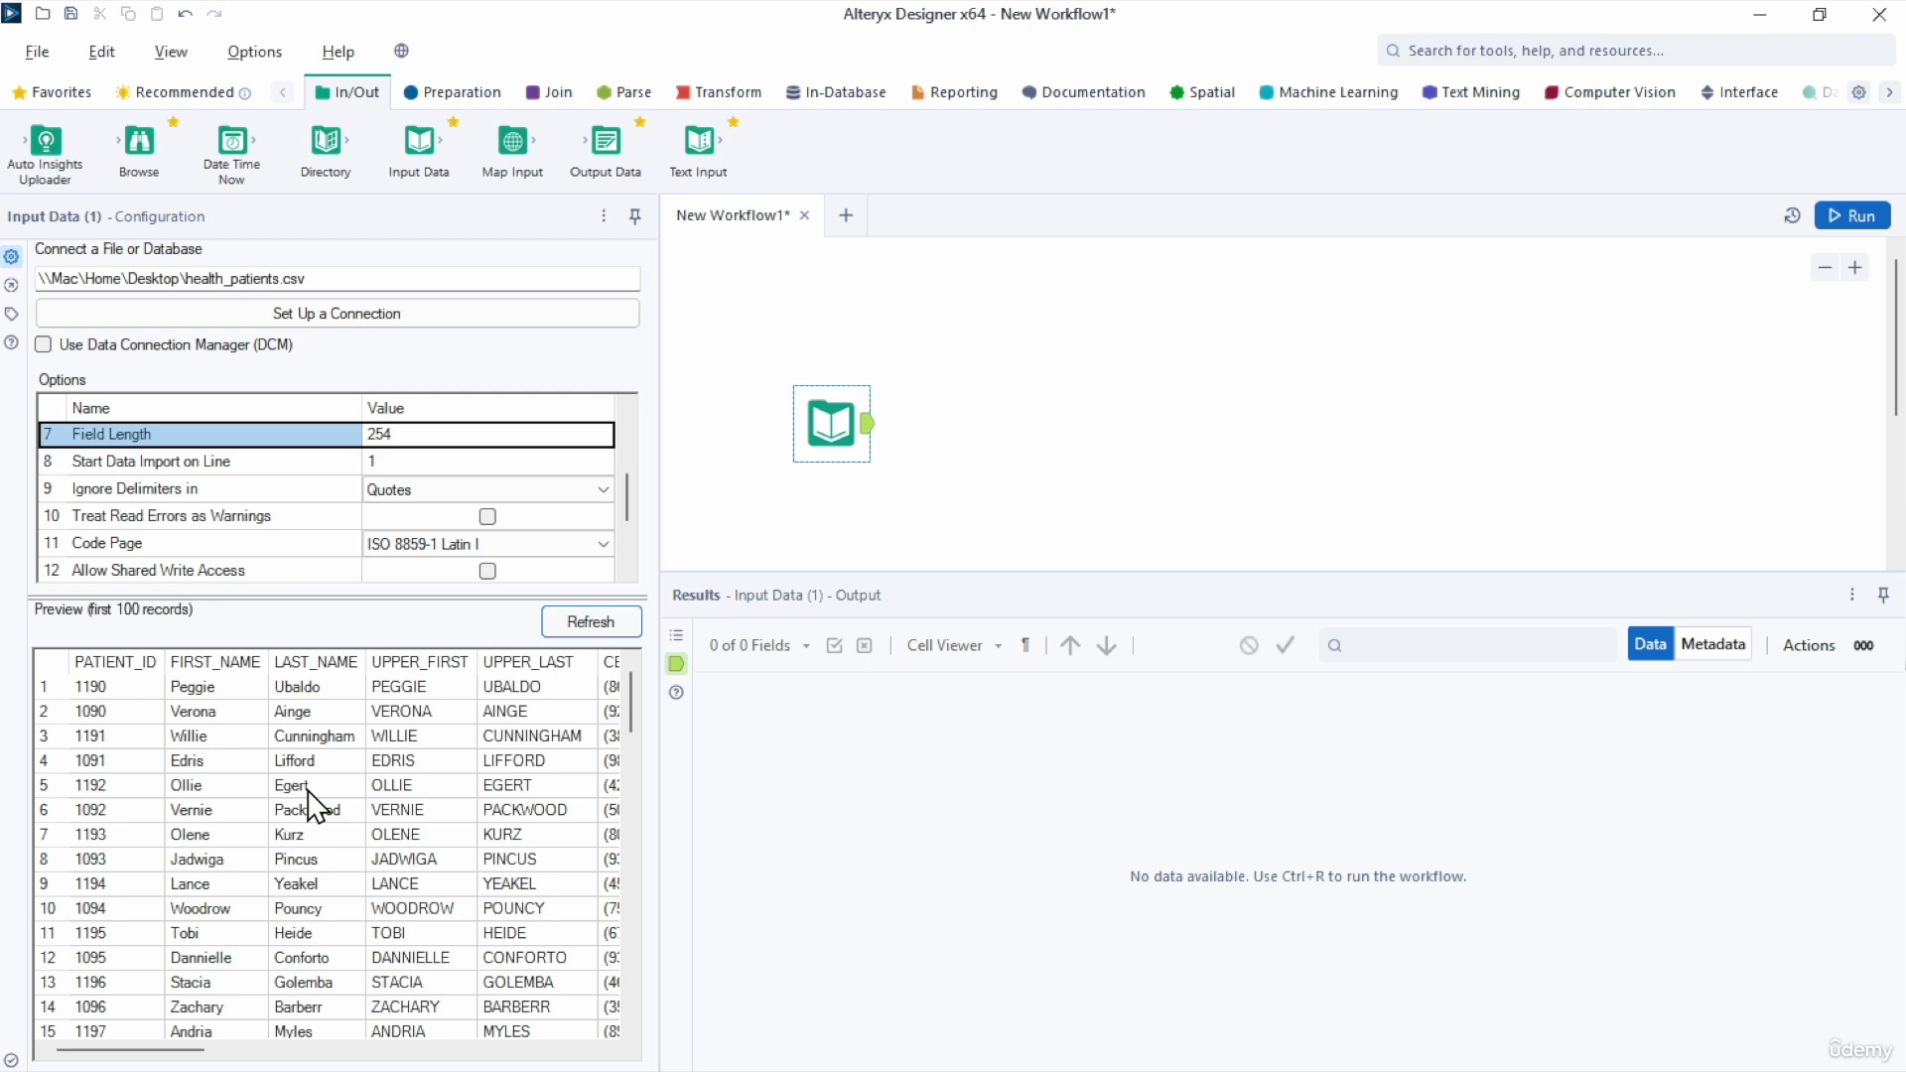
Set Start Data Import on Line to 6 and turn off First Row Contains Field Names, refreshing the preview after each change.
click(164, 470)
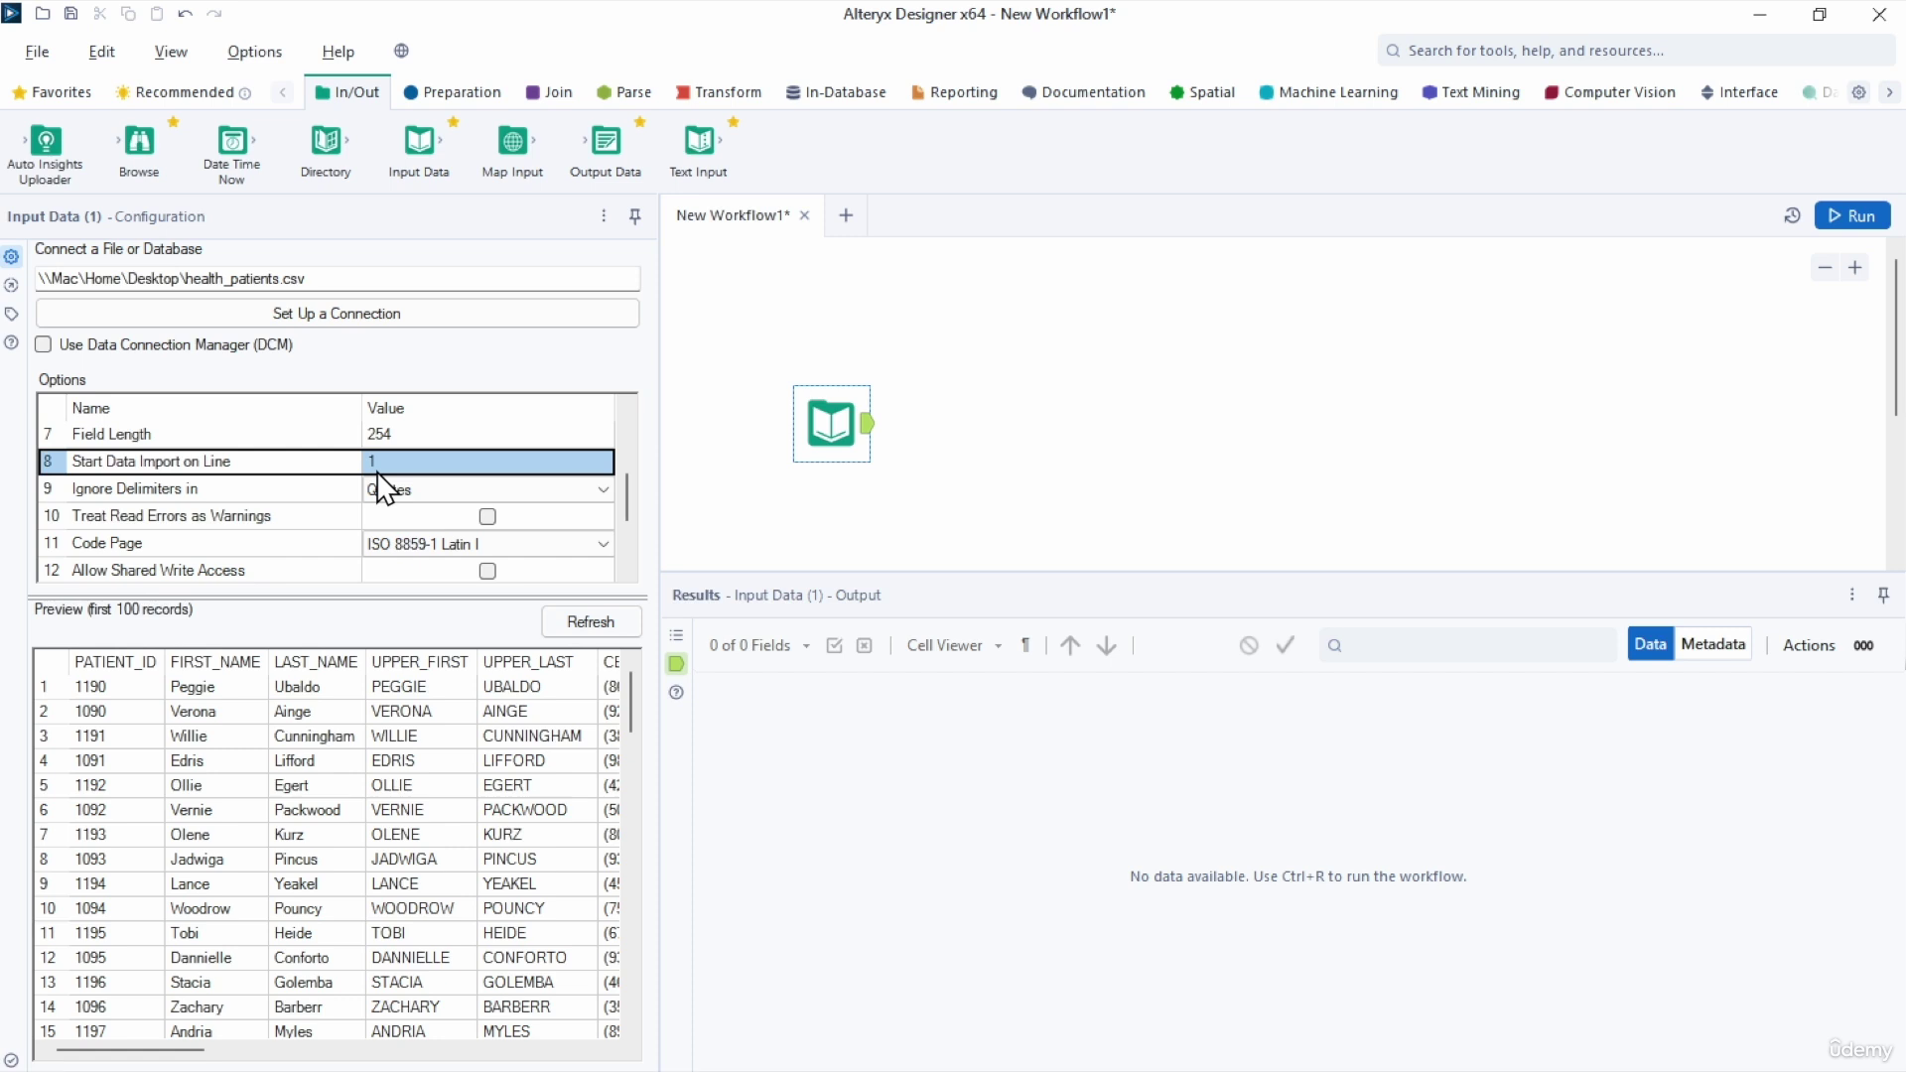
click(62, 792)
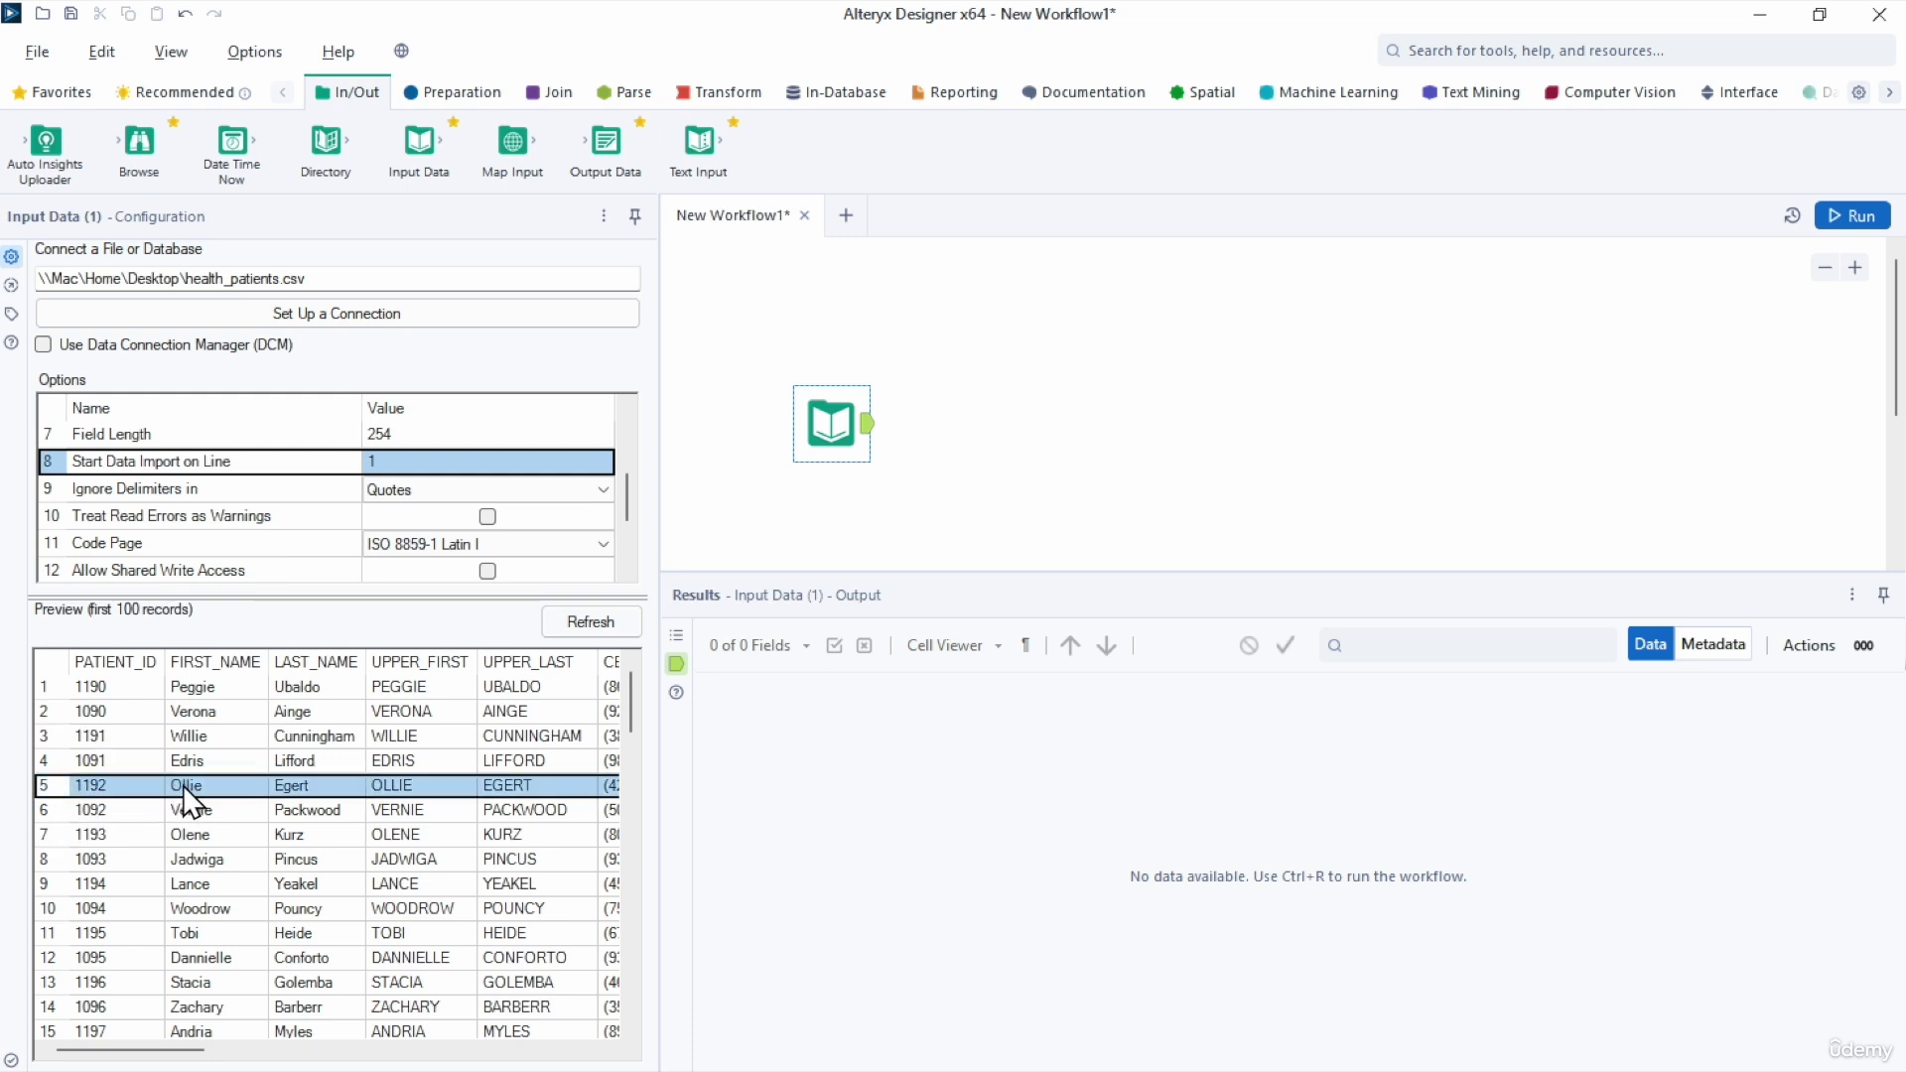
click(391, 461)
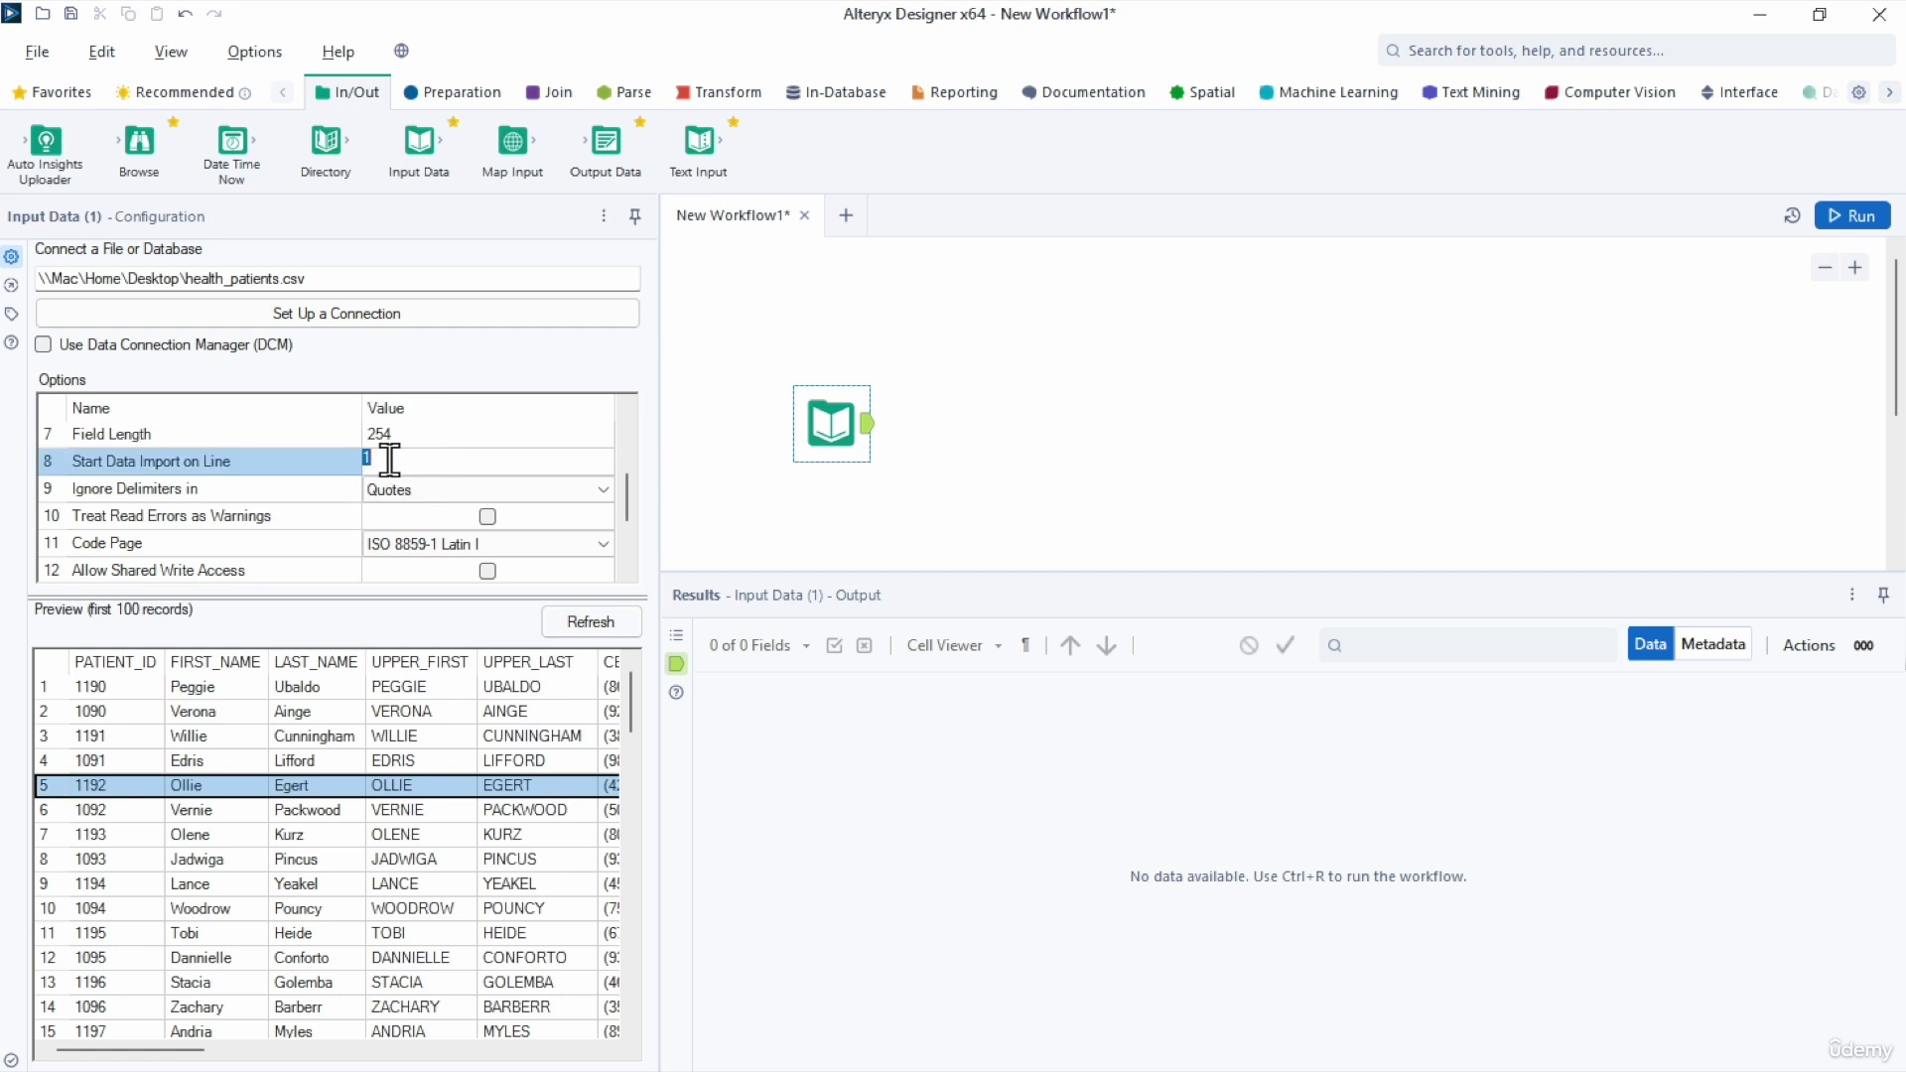
text(6)
click(602, 623)
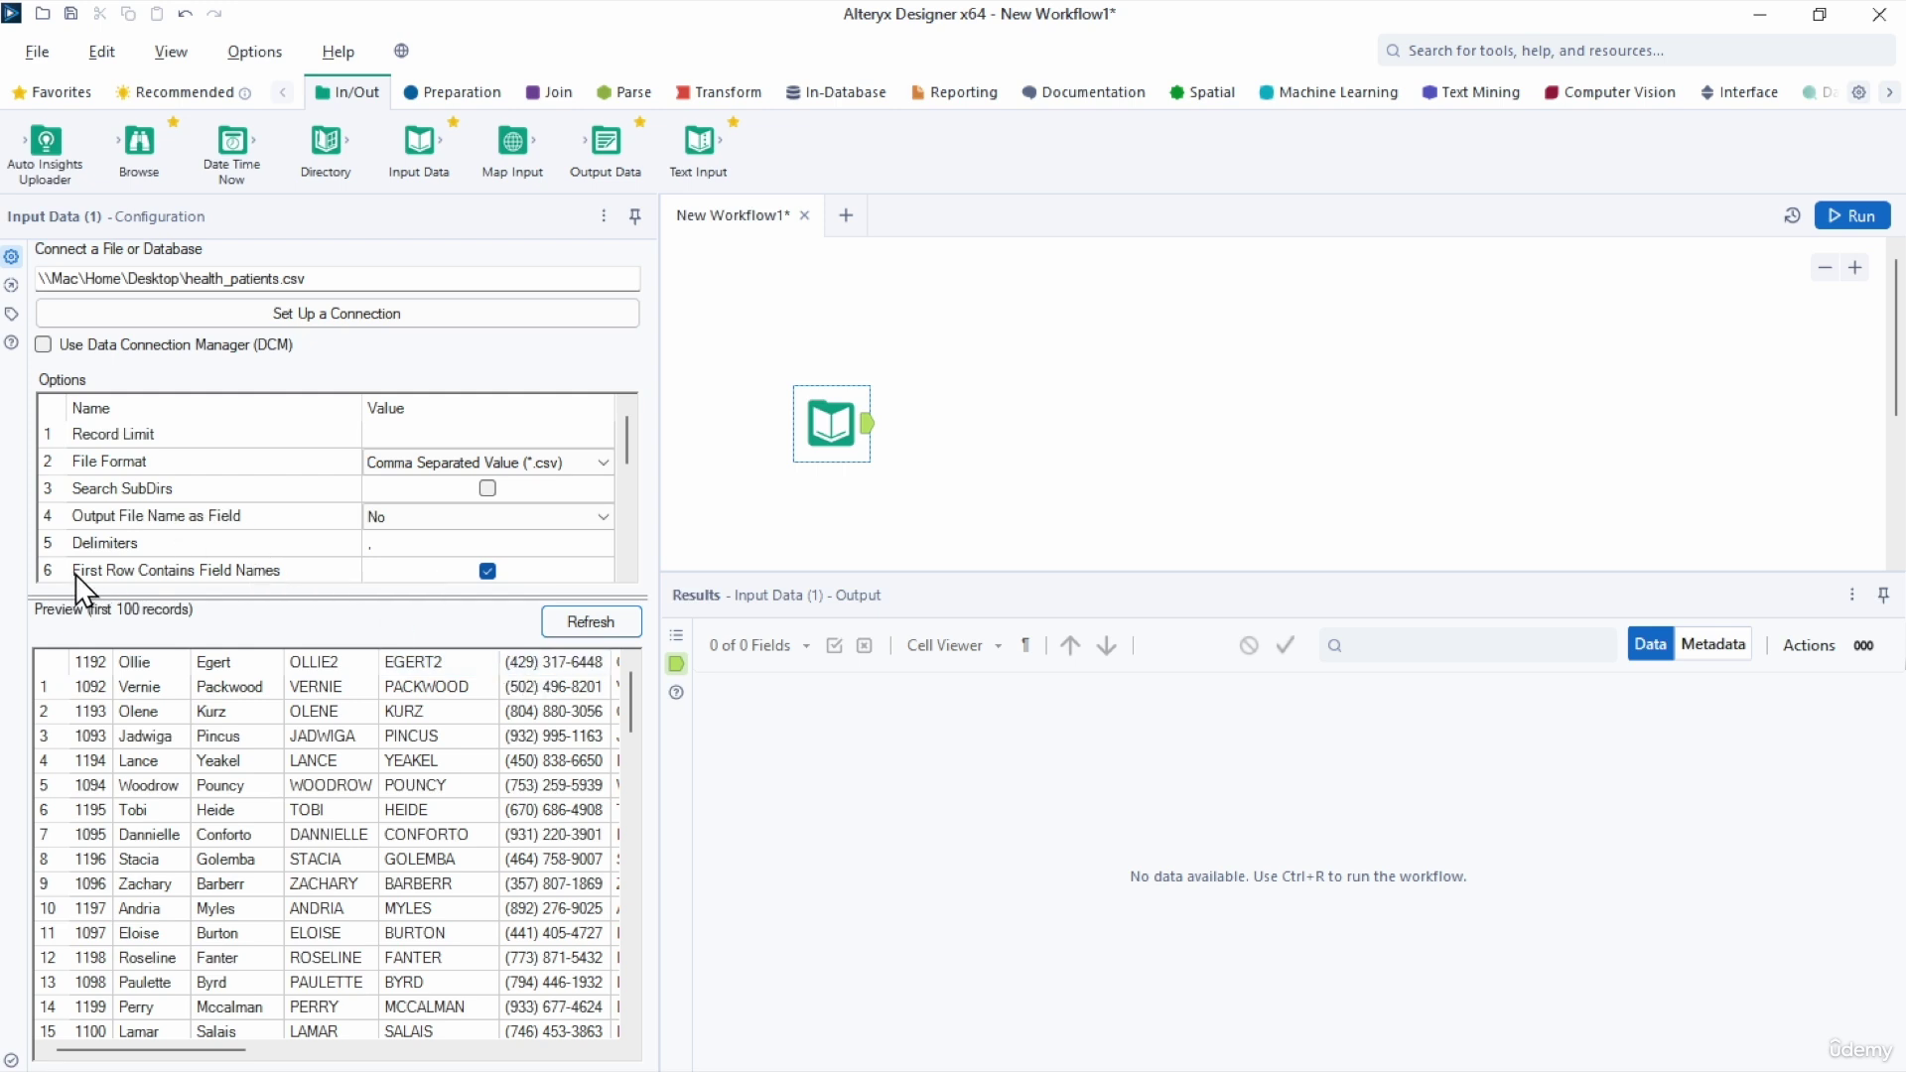
click(486, 569)
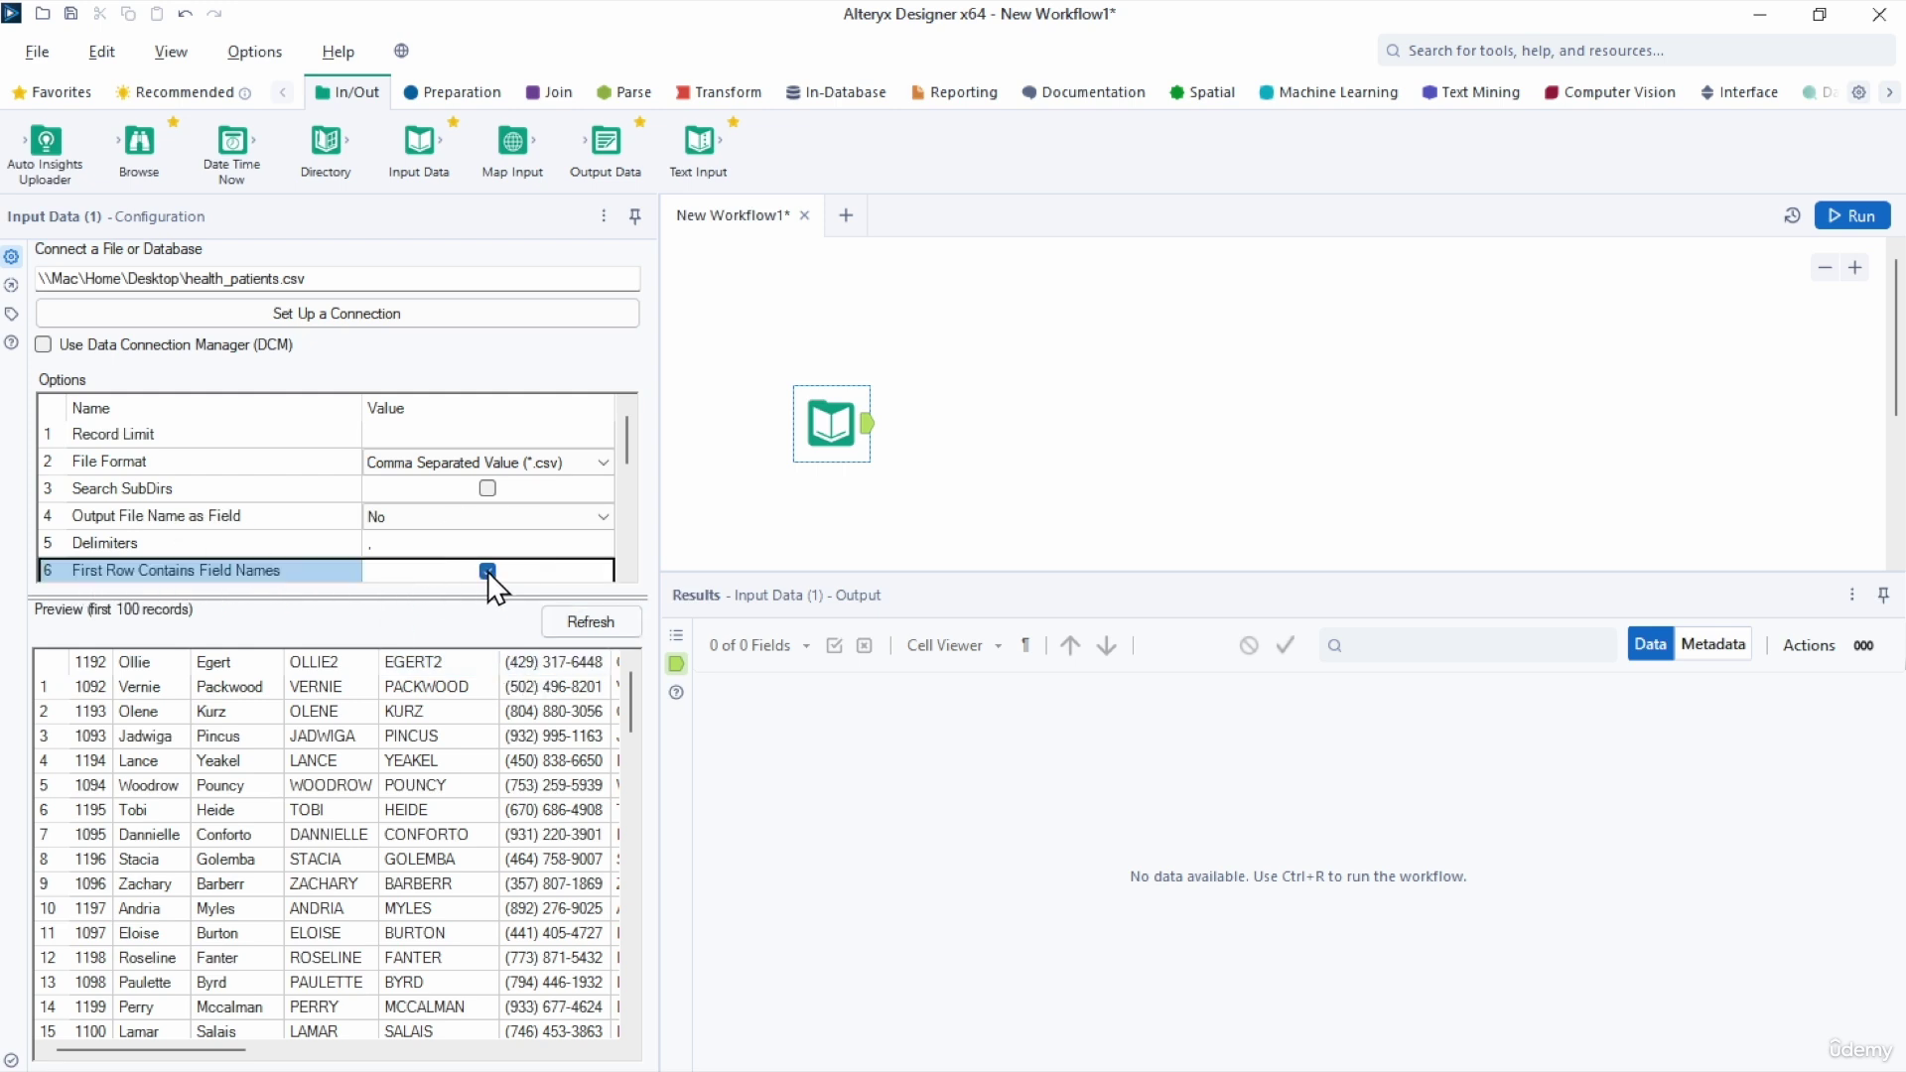
click(576, 620)
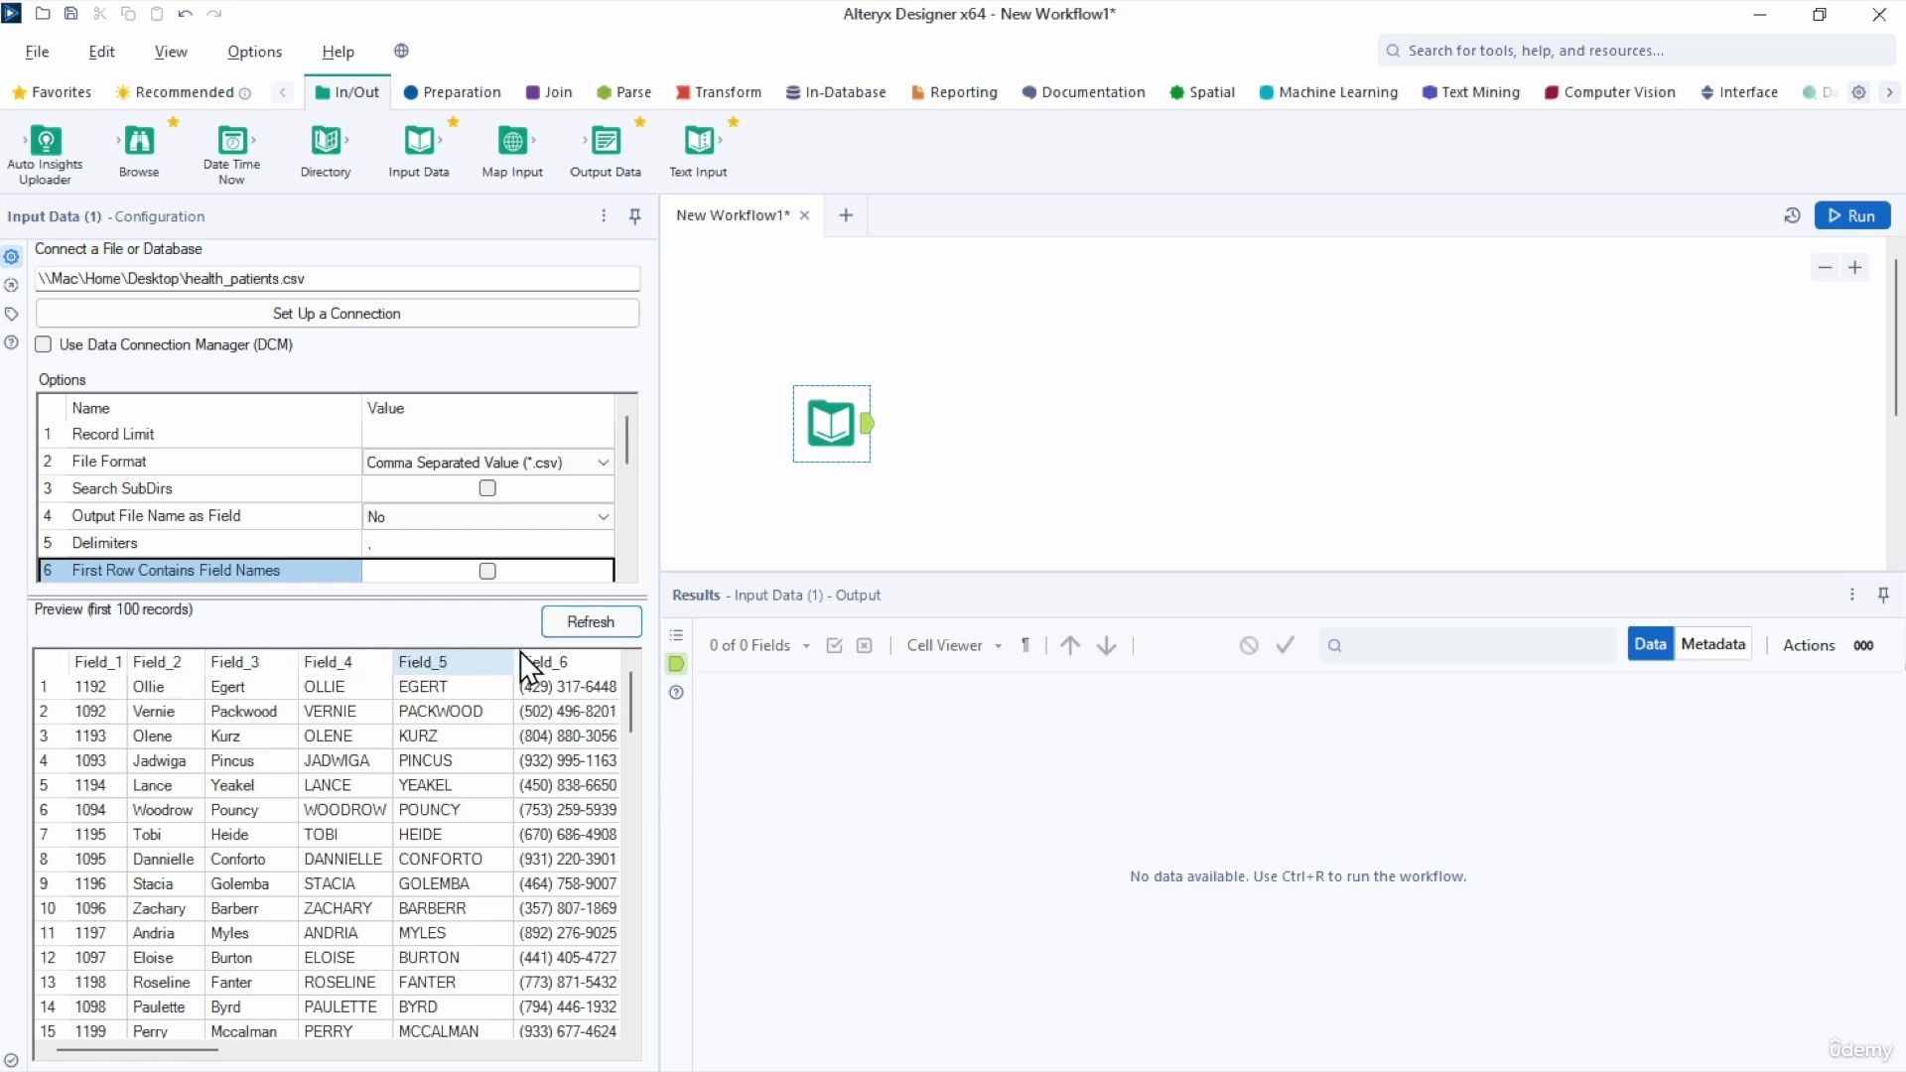
Set Start Data Import on Line to 1 and turn on First Row Contains Field Names, refreshing the preview after each change.
drag(629, 442, 627, 482)
click(420, 514)
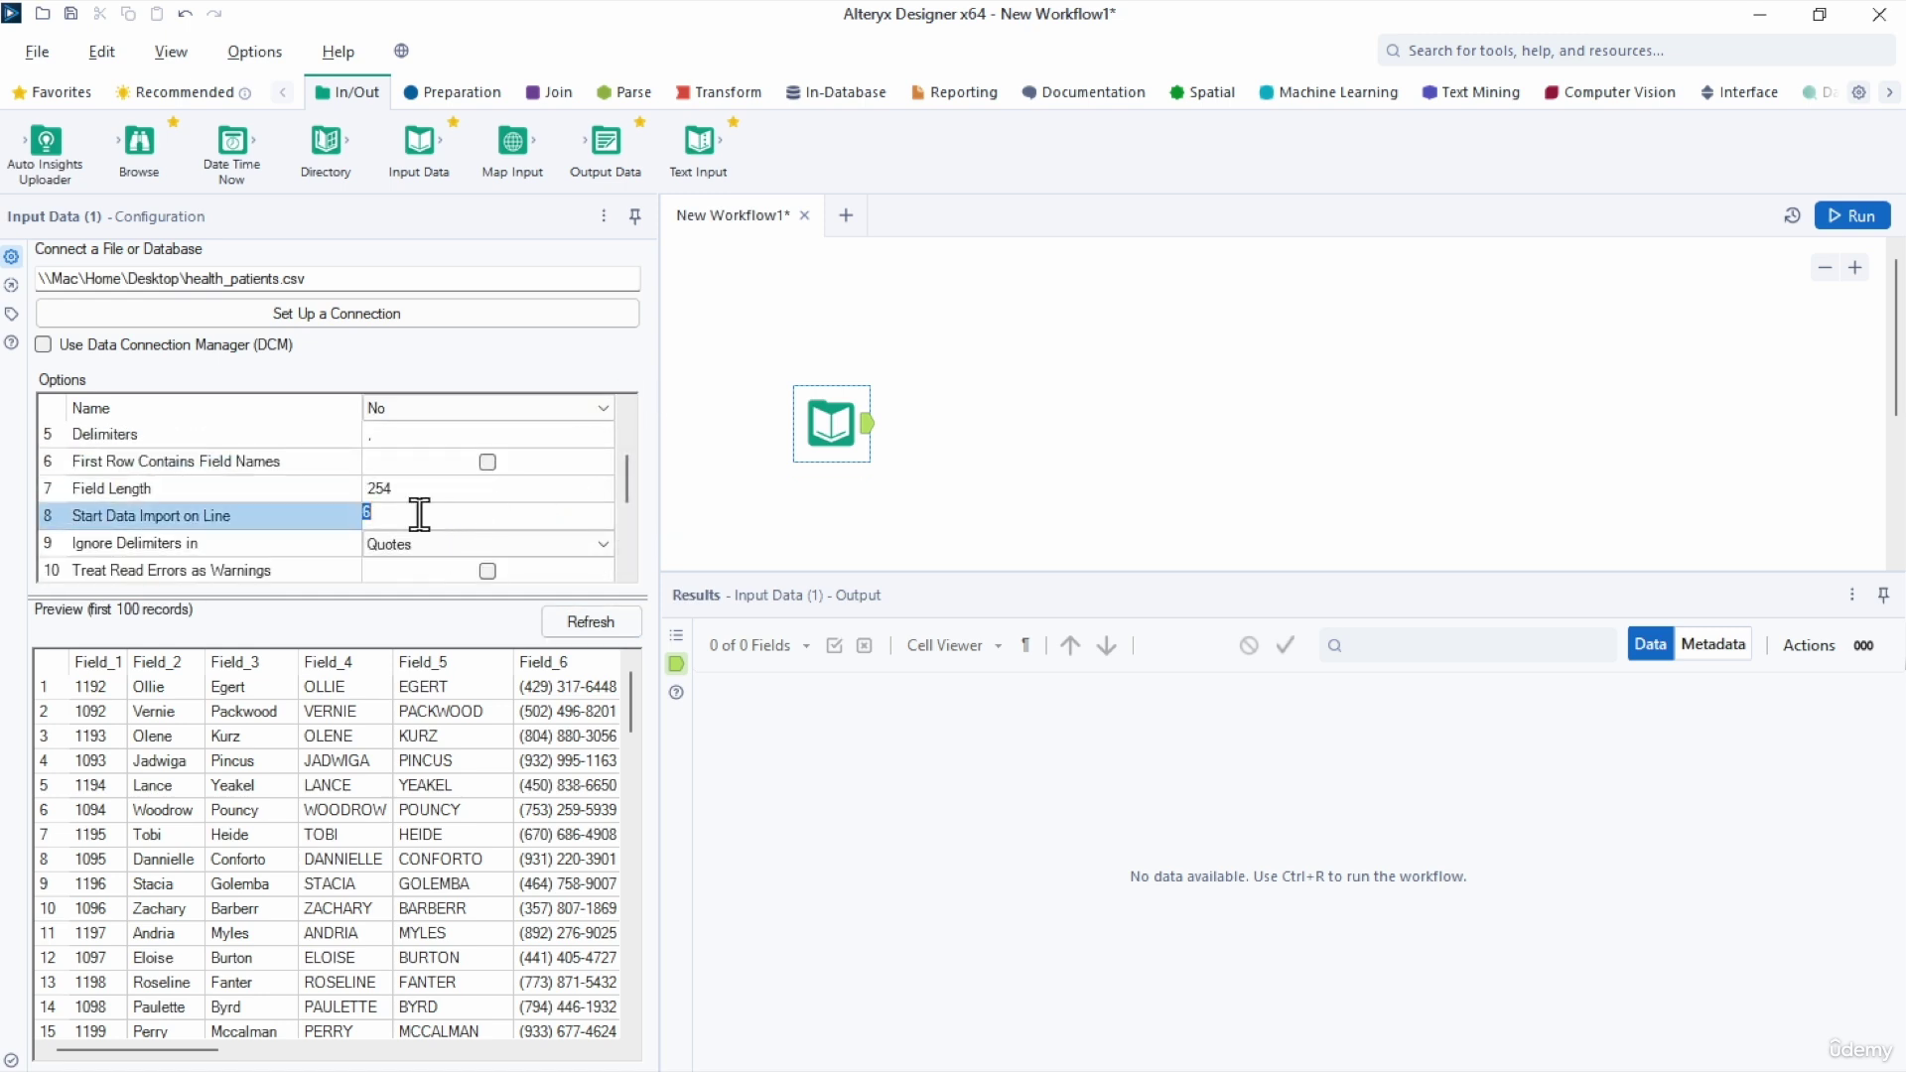
text(1)
click(586, 624)
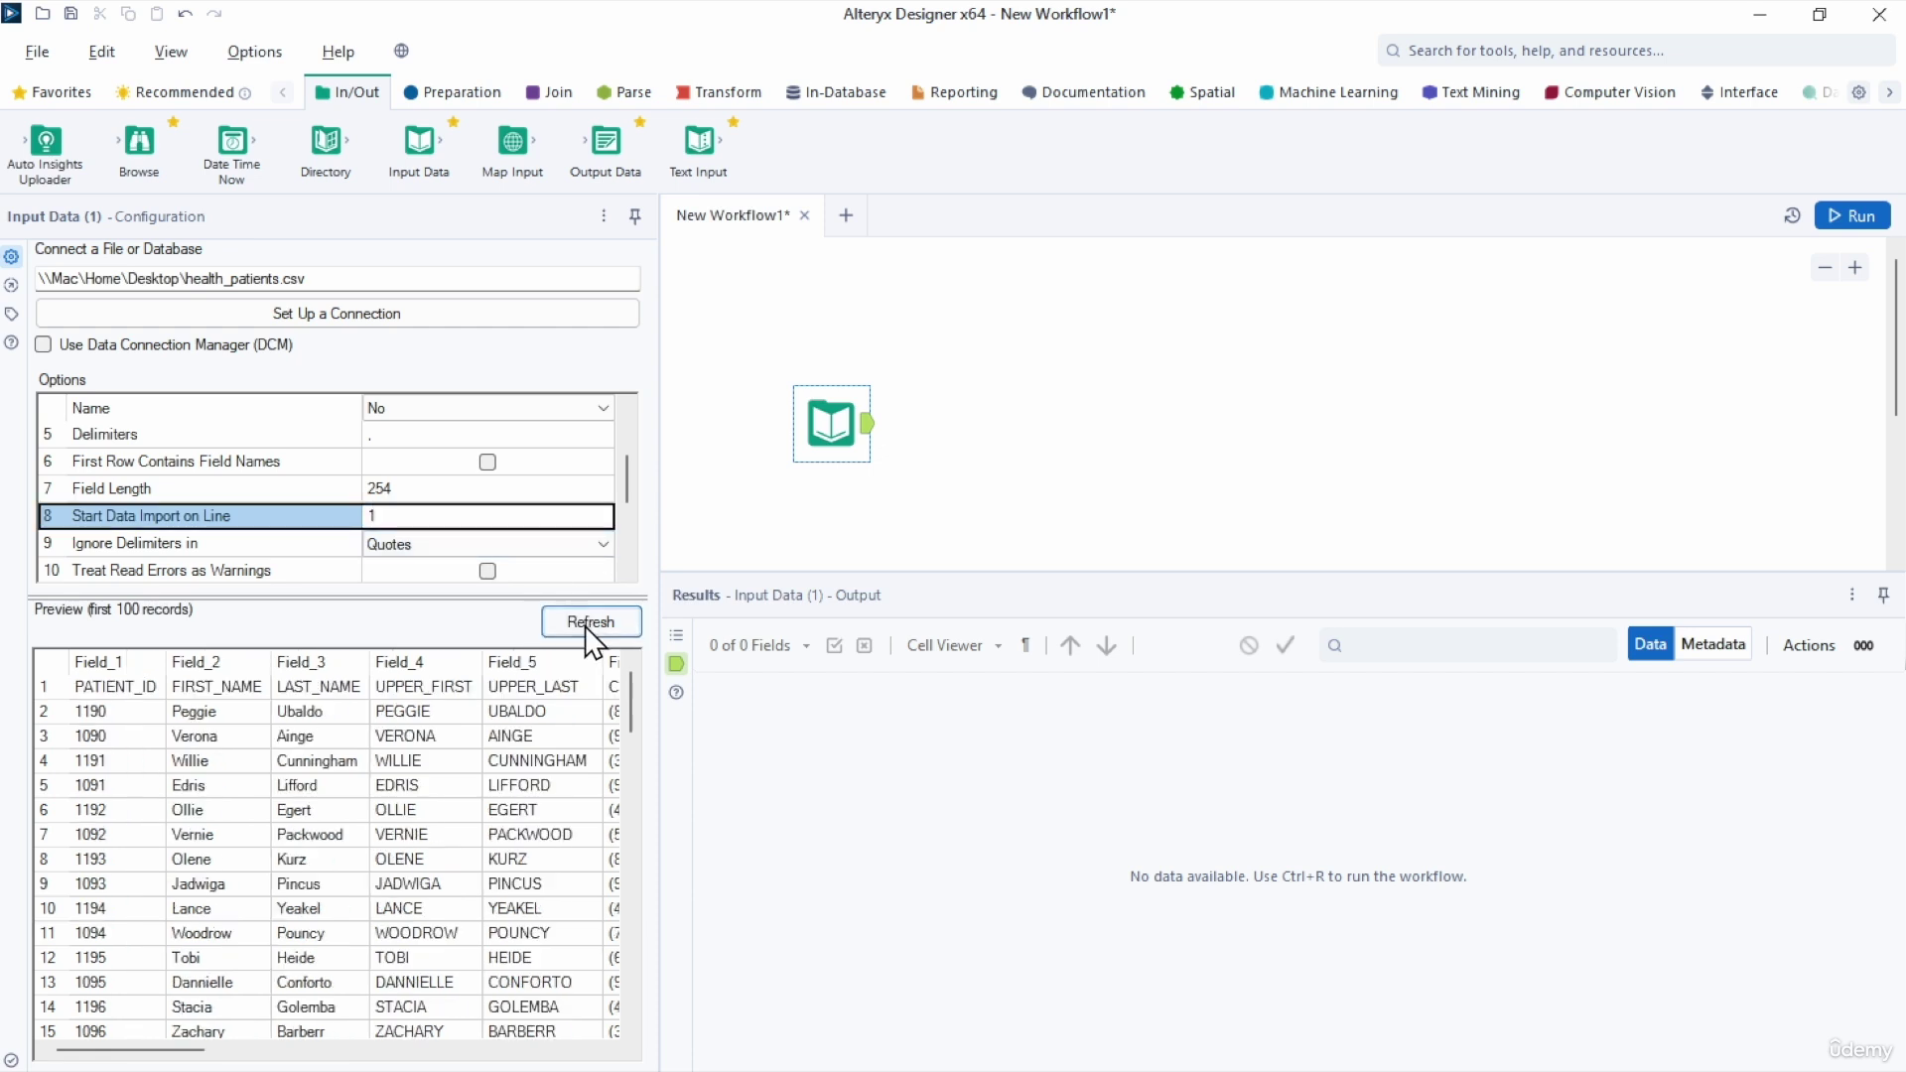
click(99, 684)
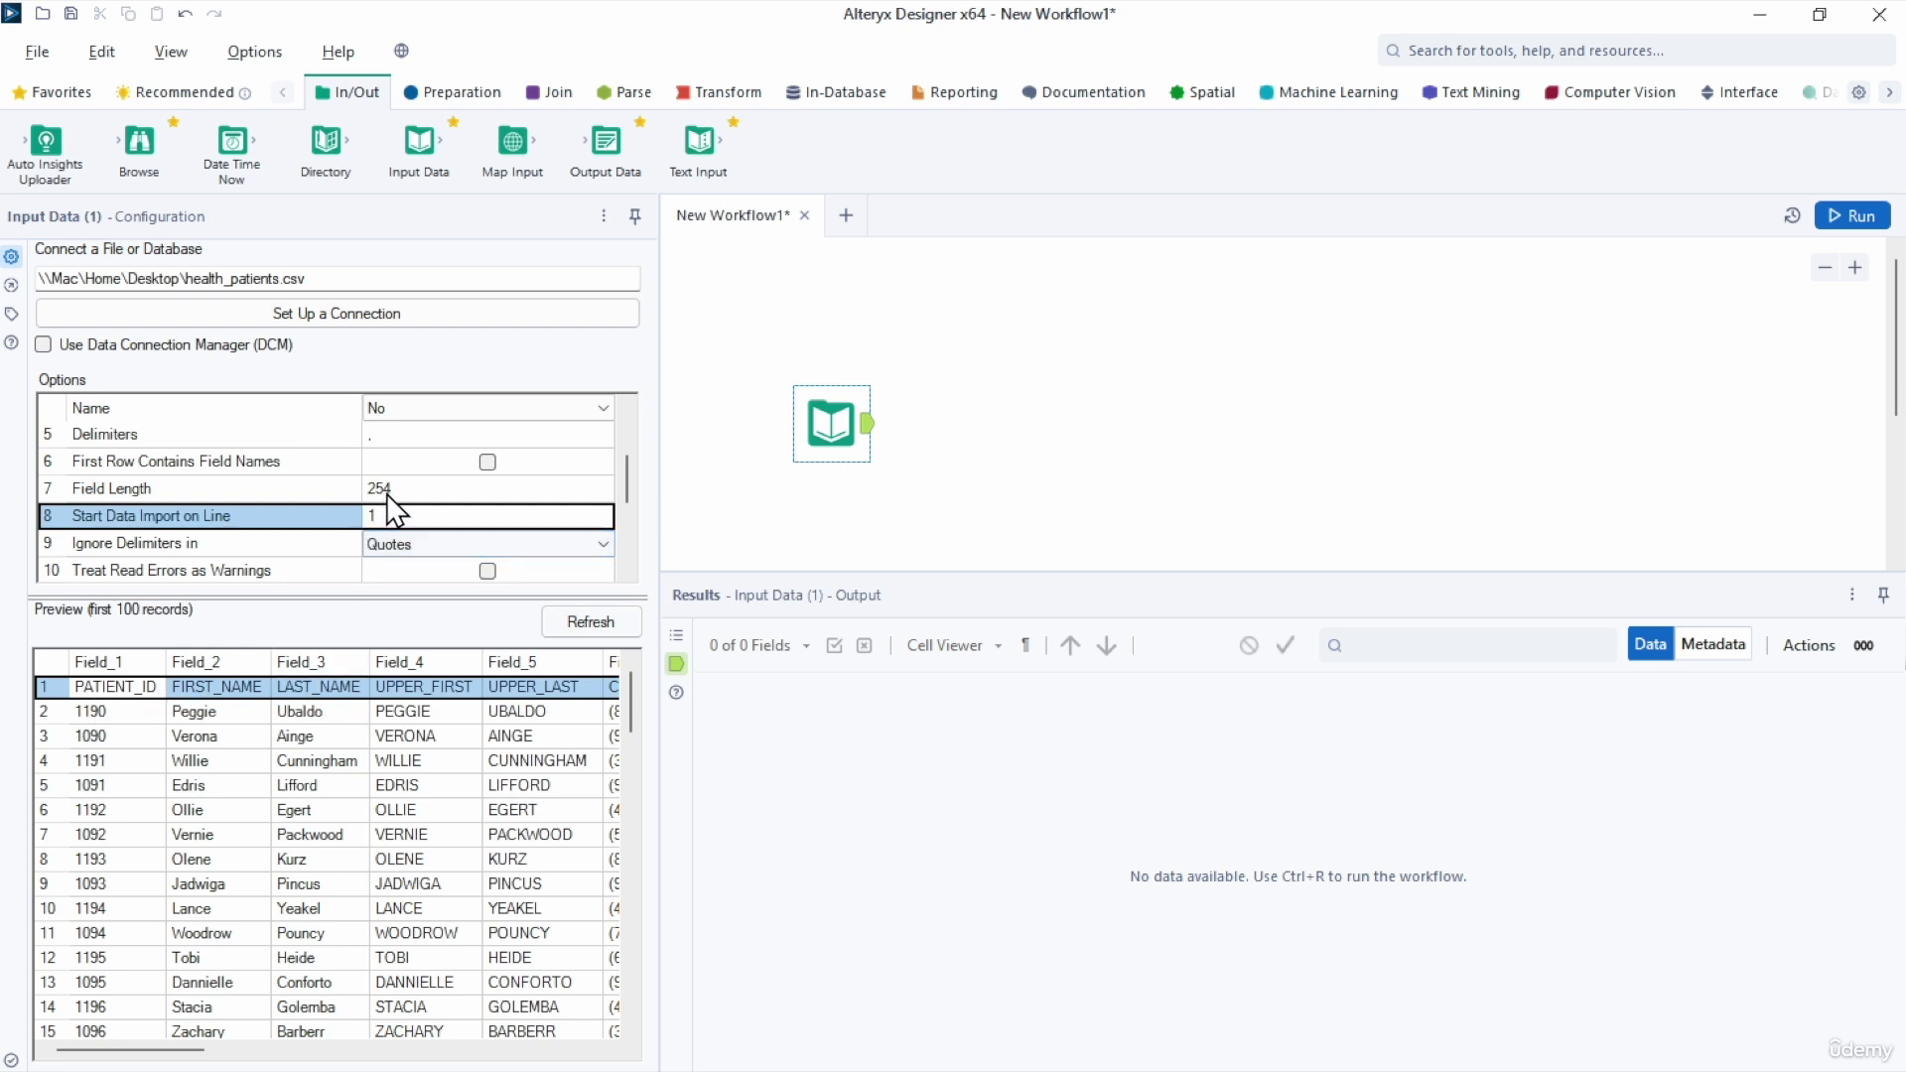
click(487, 462)
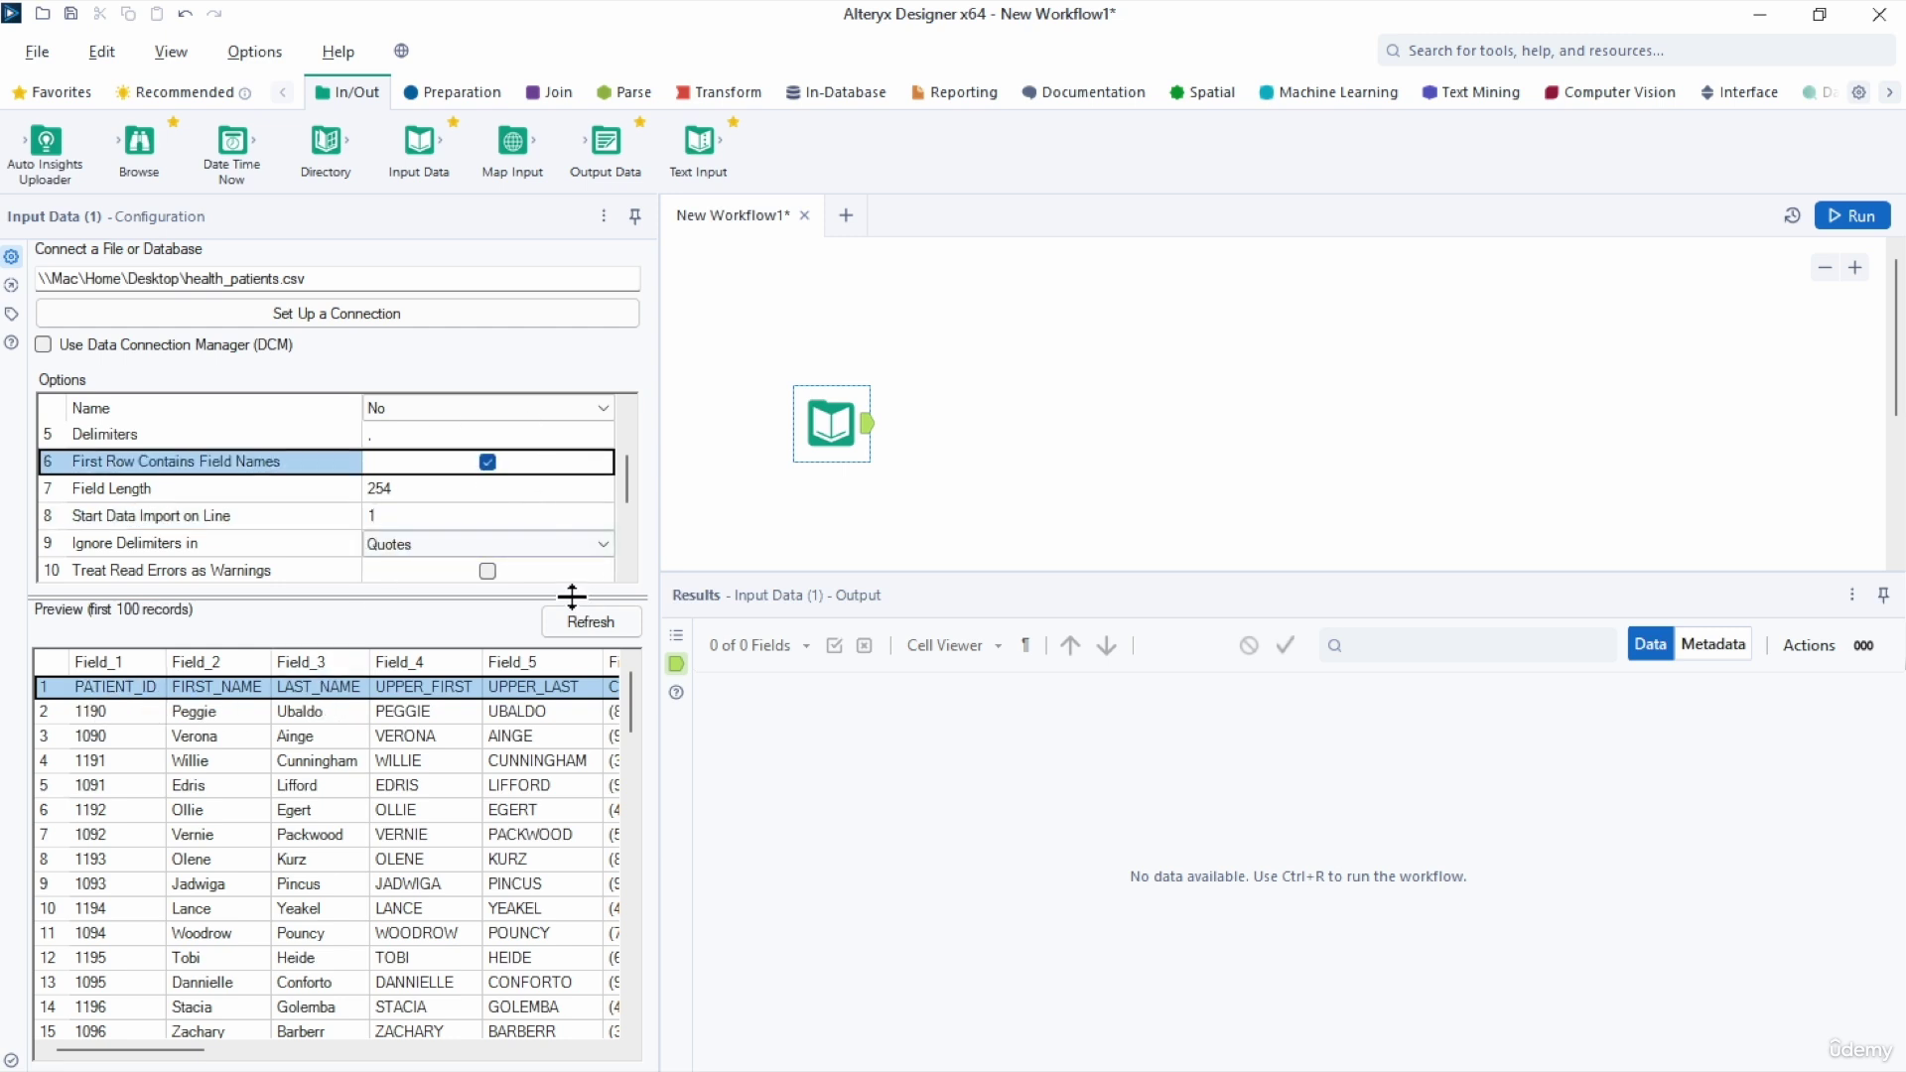
click(586, 625)
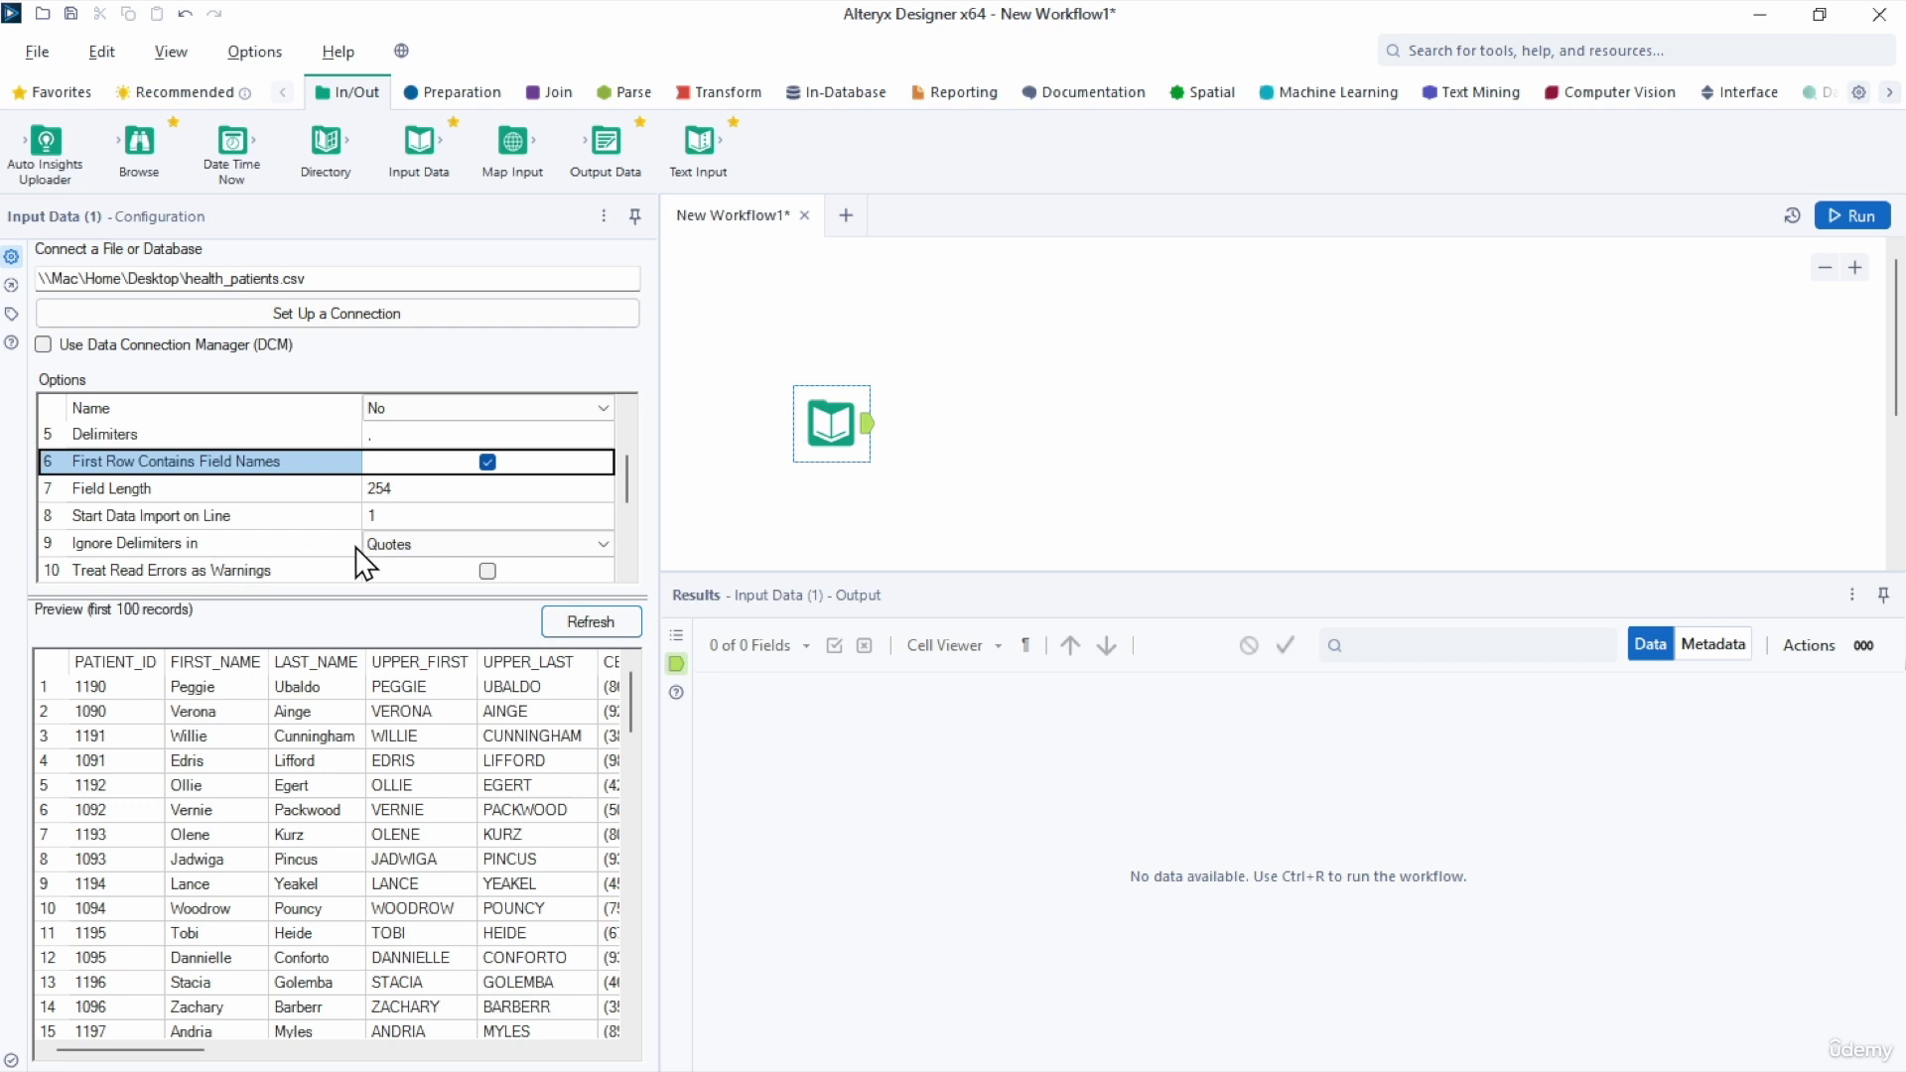
Review the available choices of the Ignore Delimiters in option.
click(420, 545)
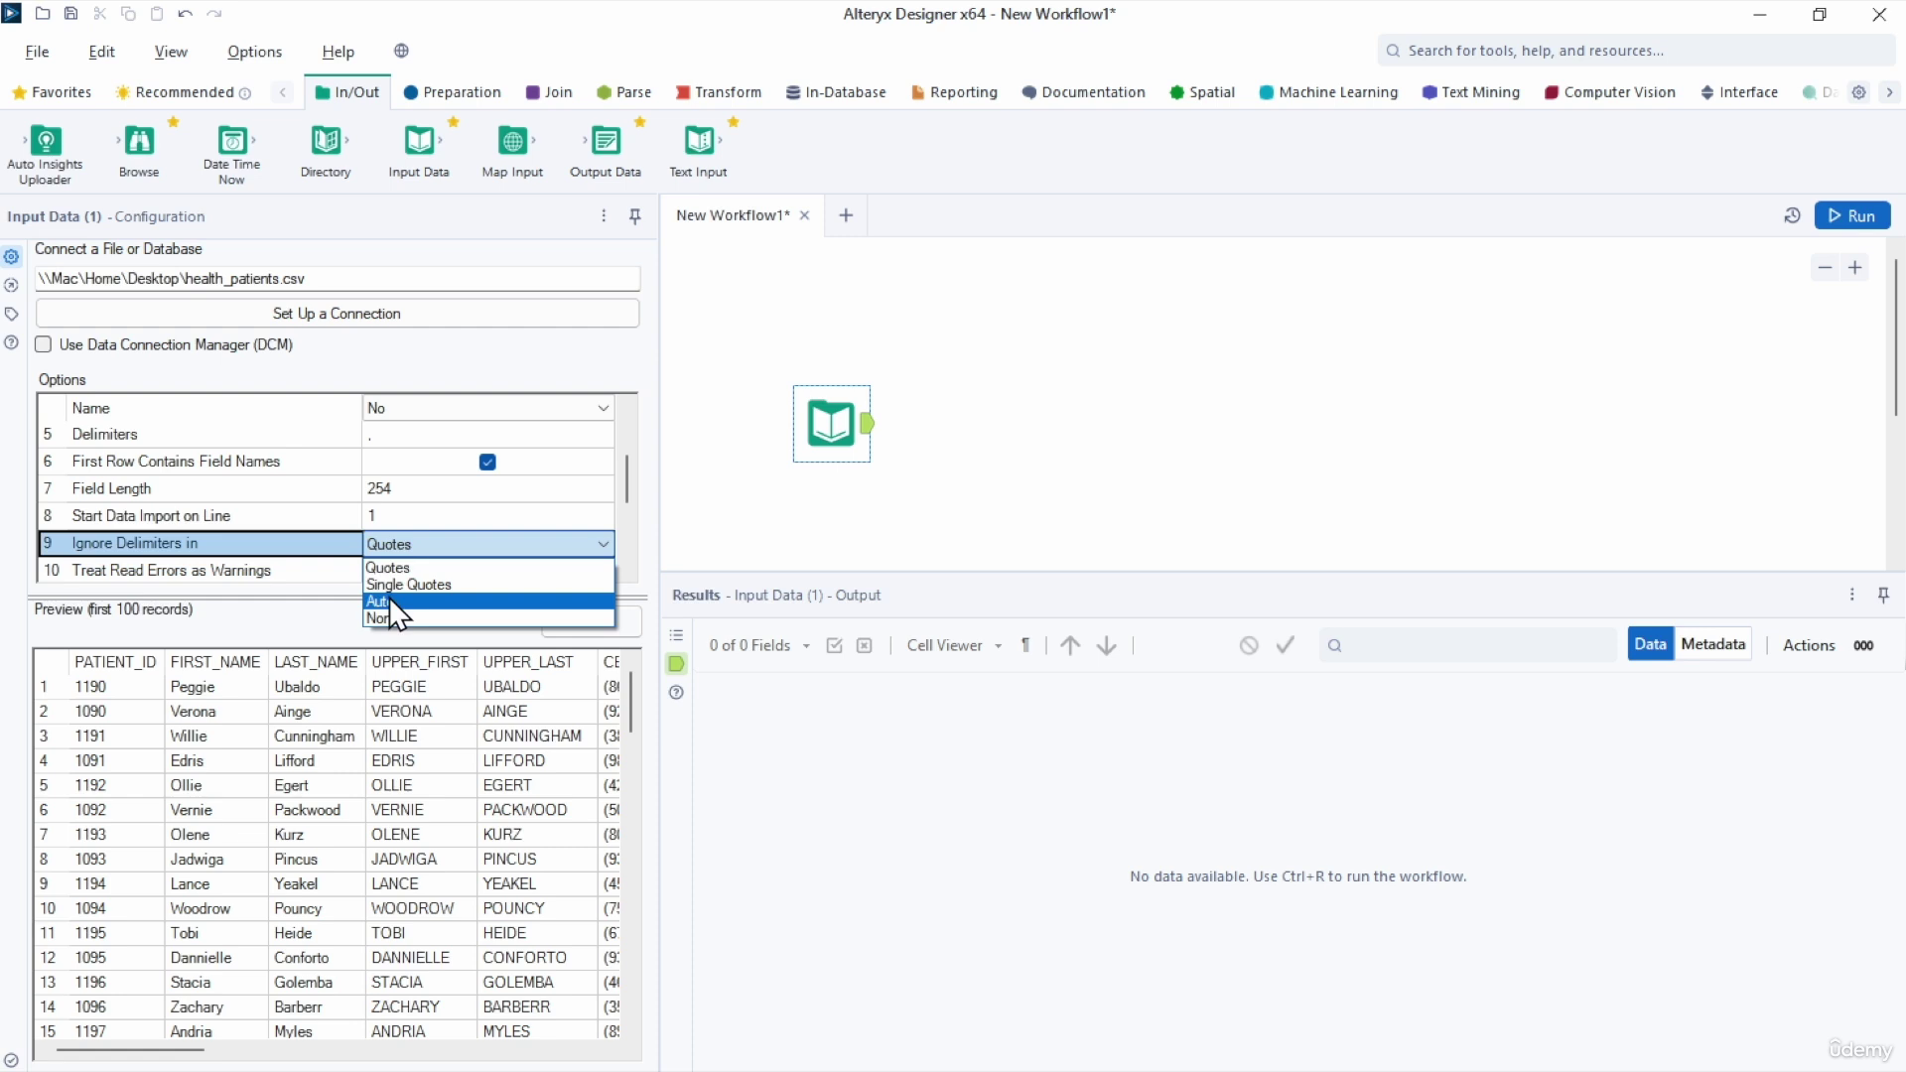
click(297, 556)
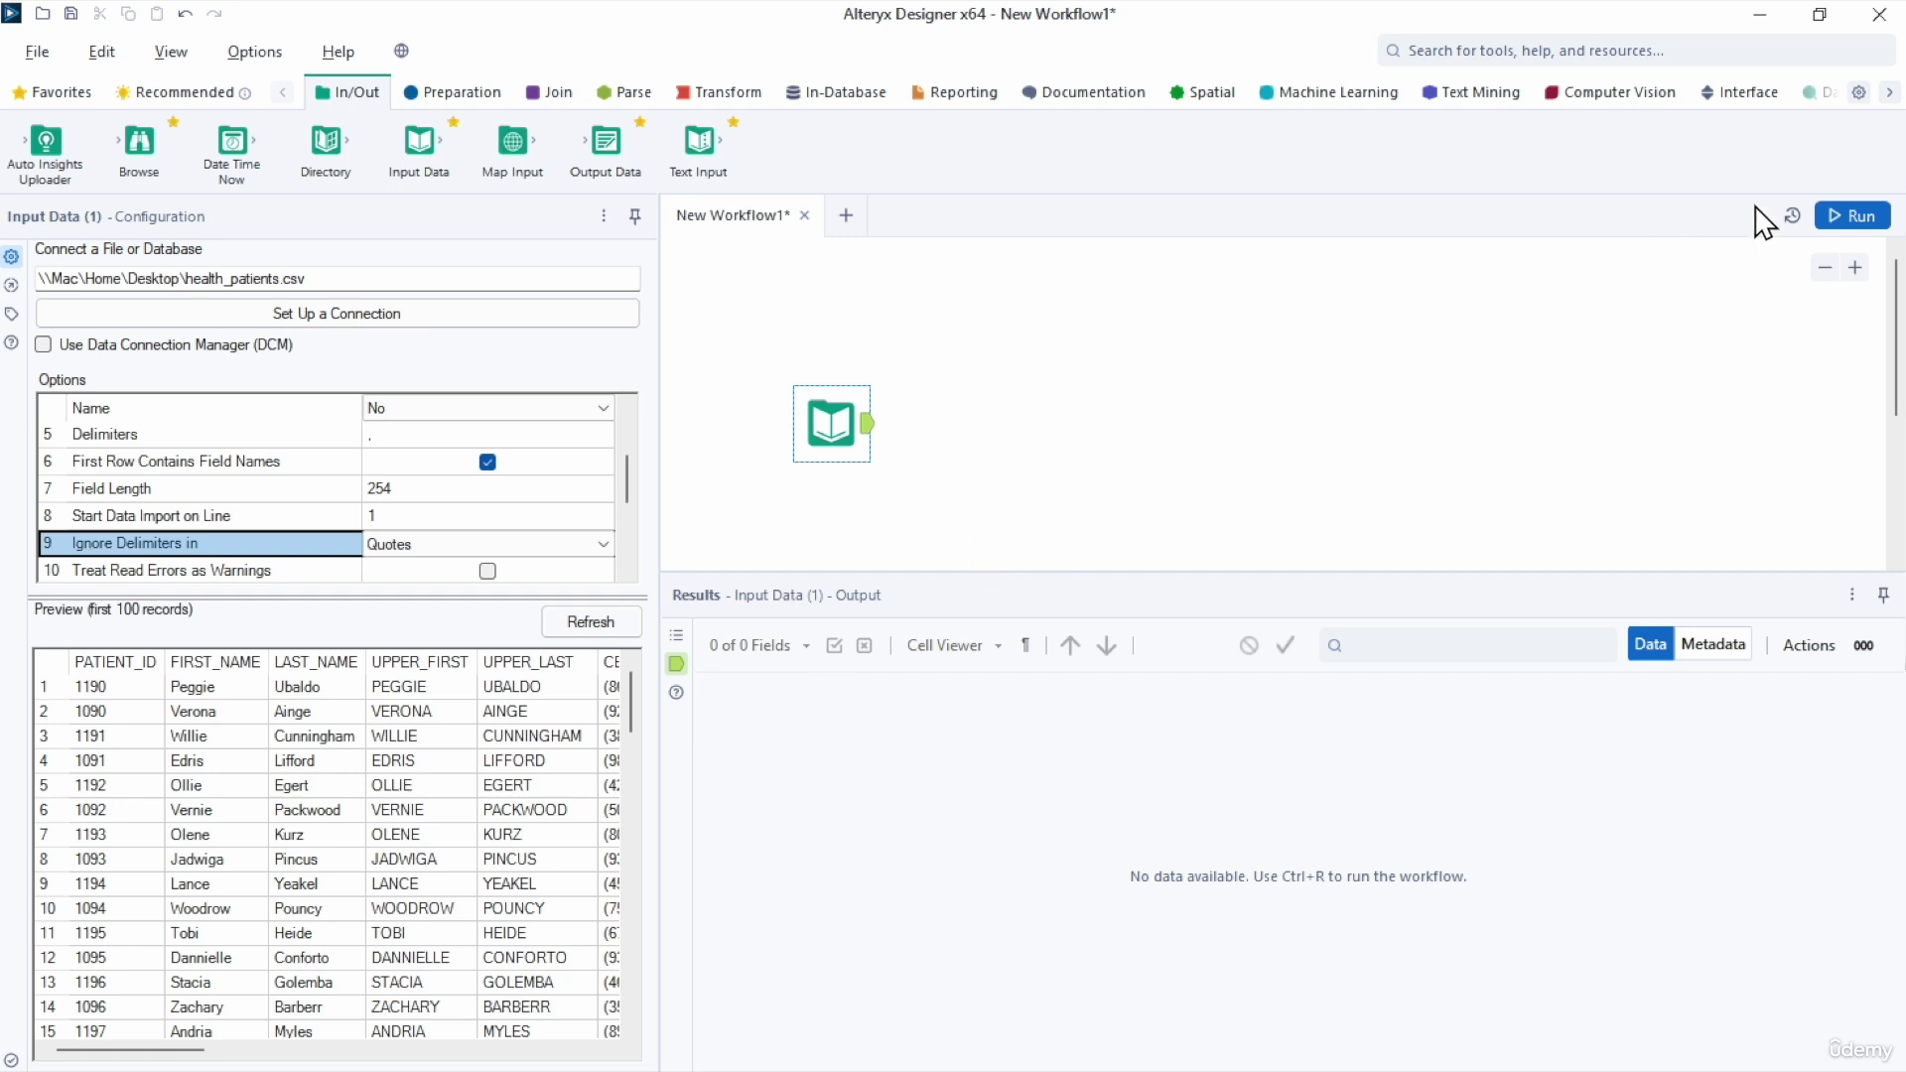
Run the workflow, and view its run messages and the output records of the Input Data tool.
click(1839, 214)
click(1838, 215)
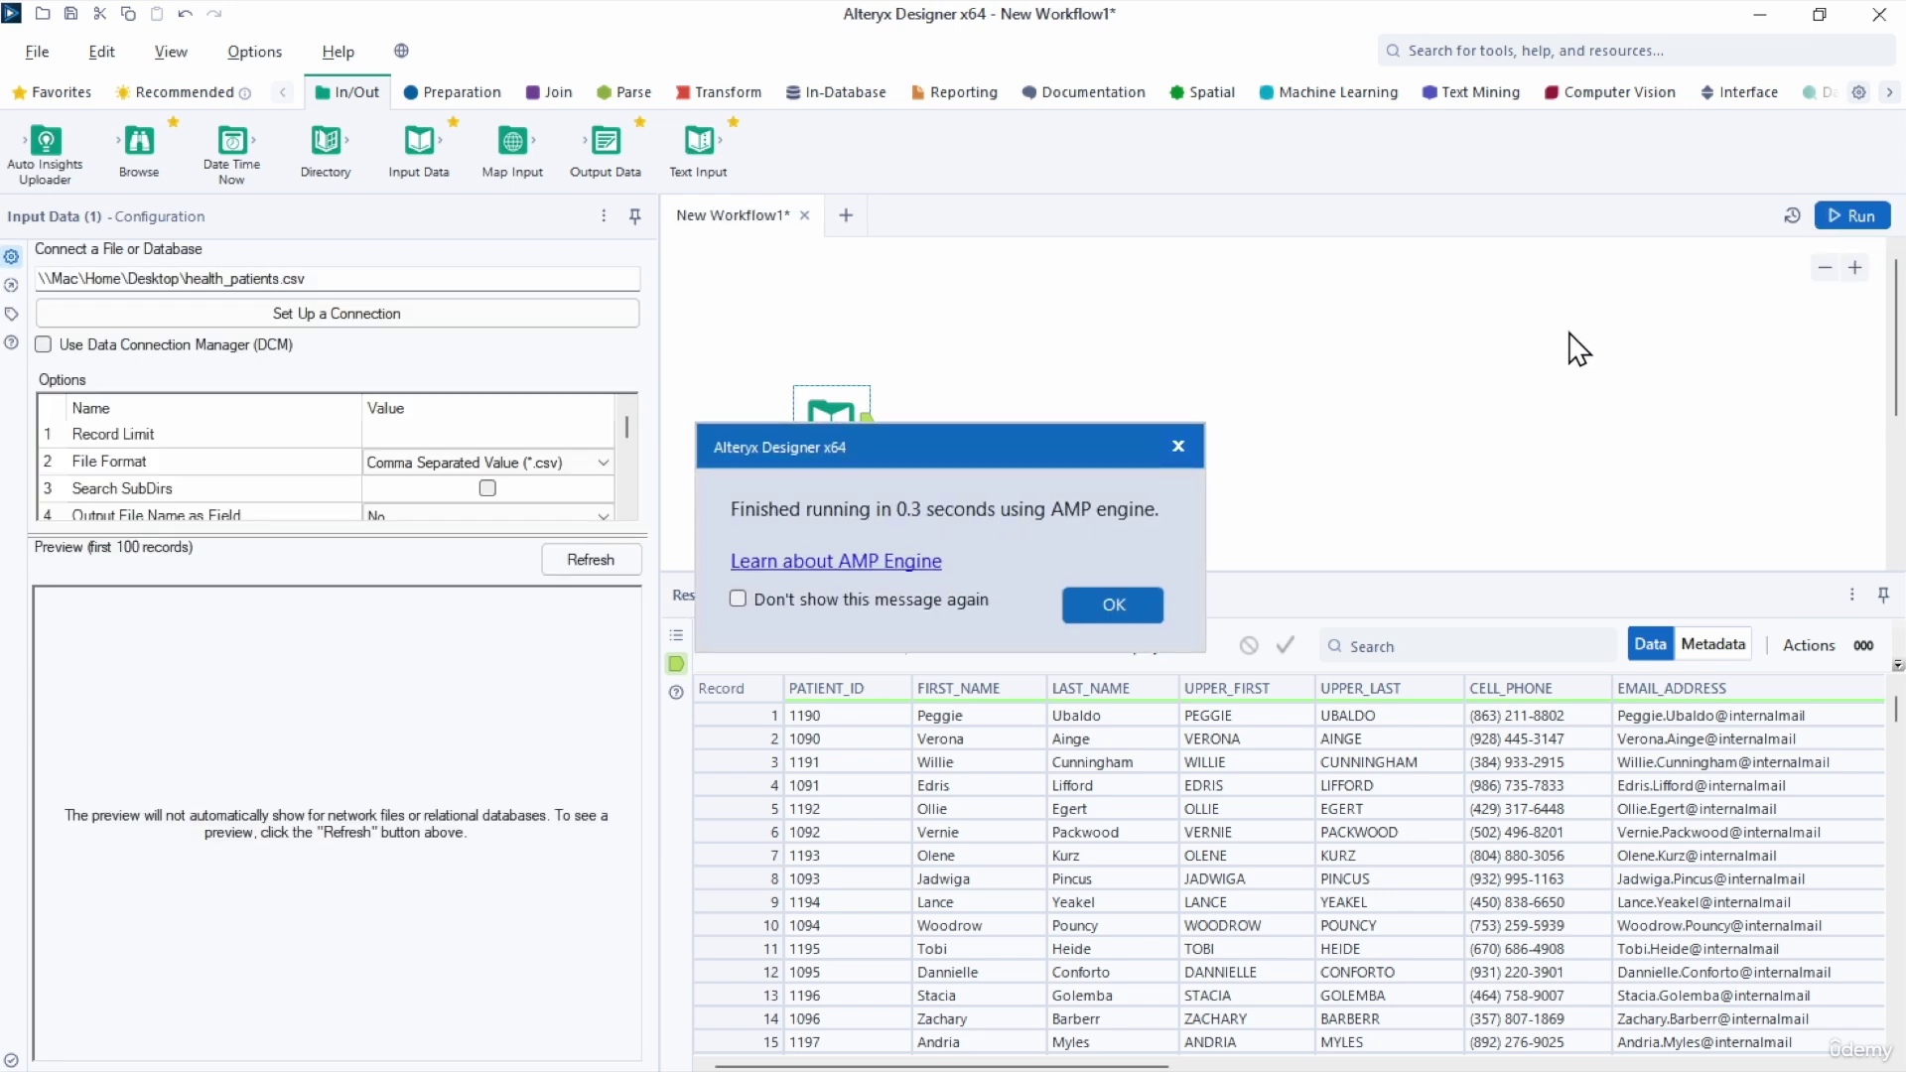
click(1118, 596)
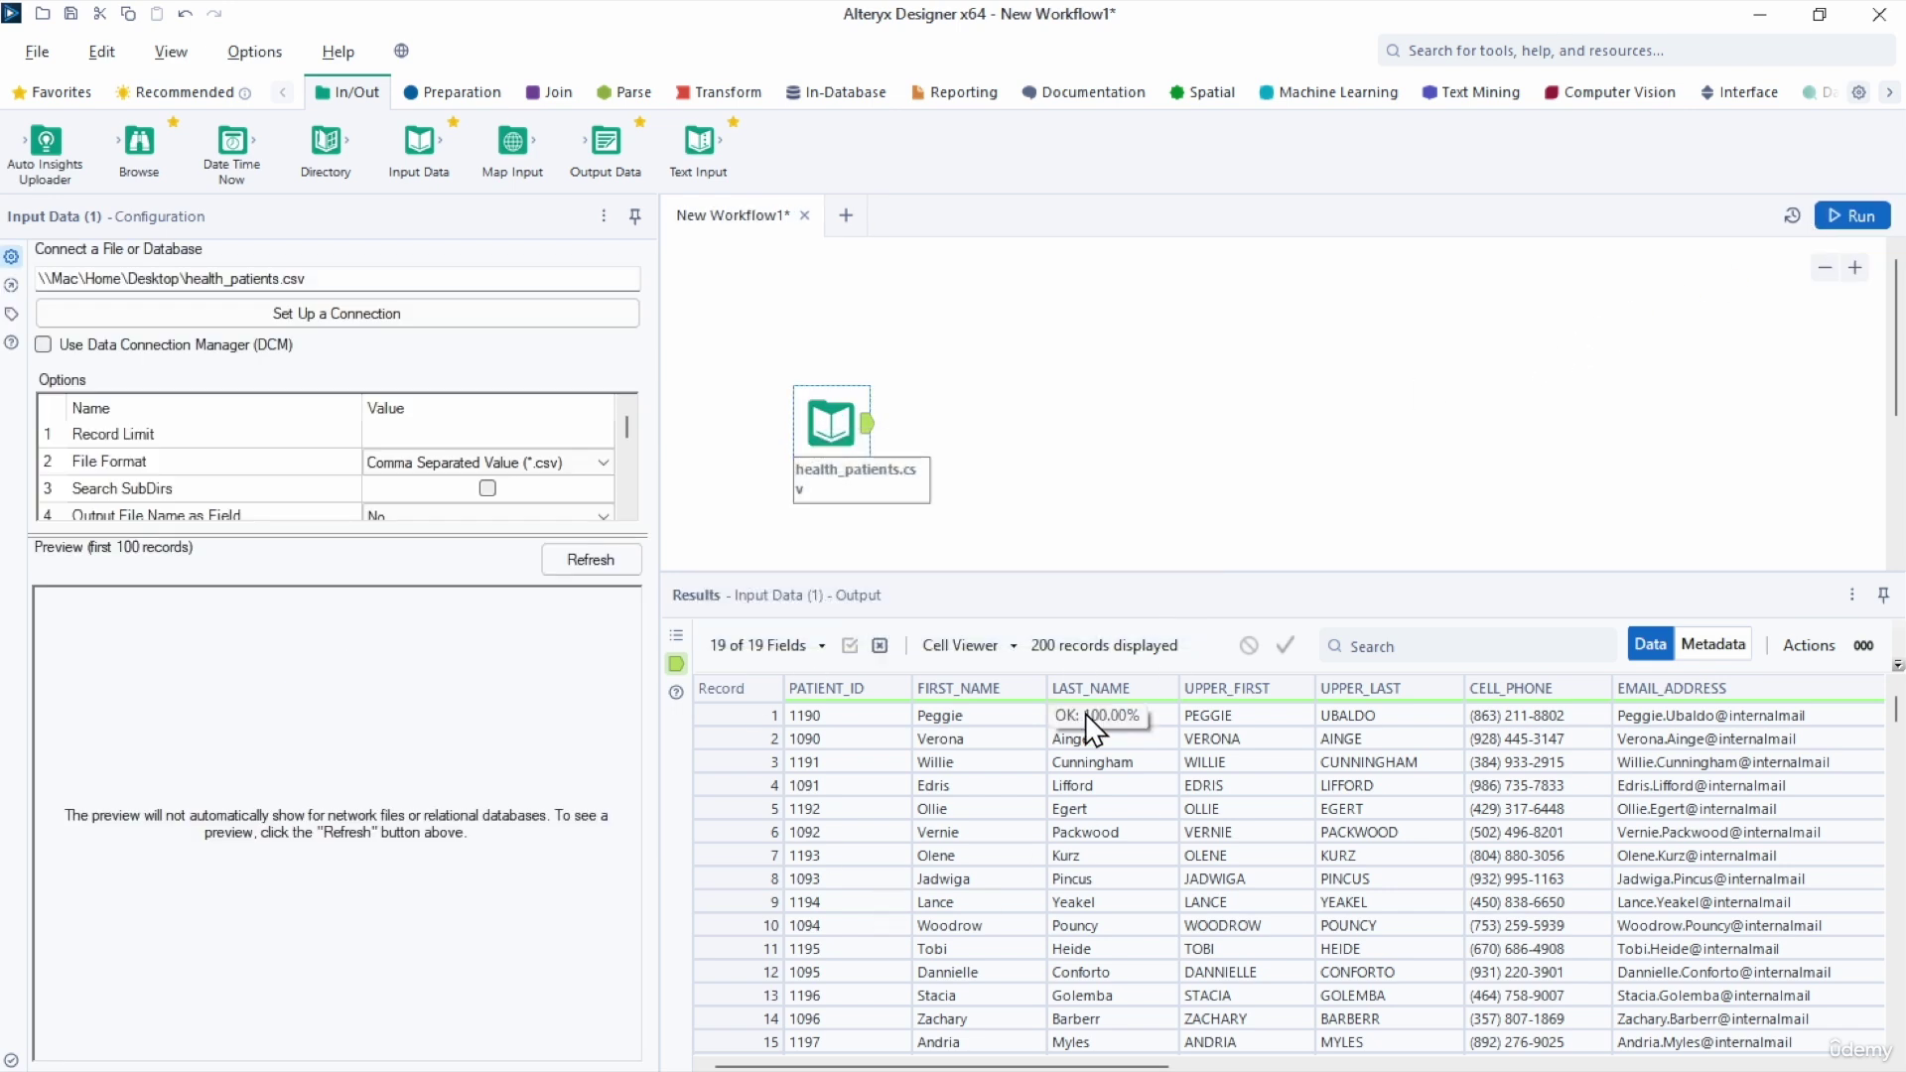
click(1147, 421)
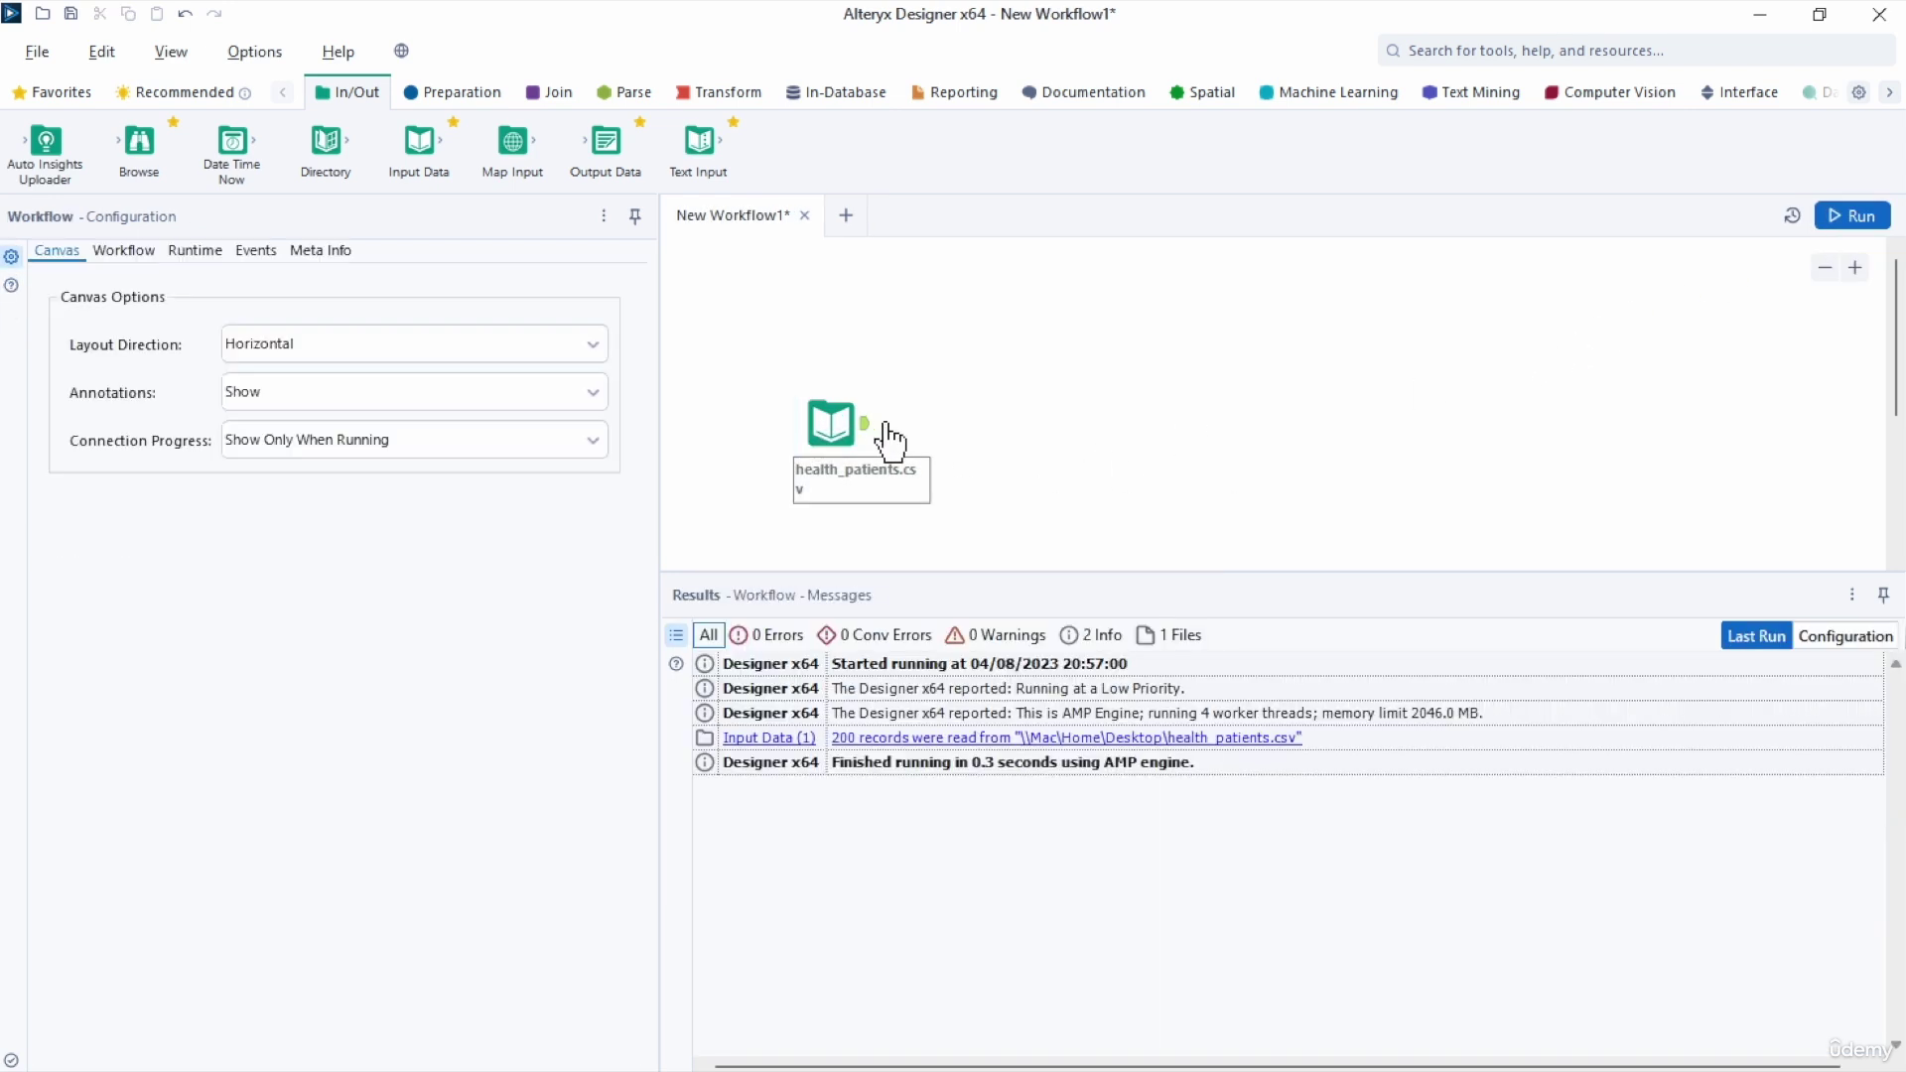
click(866, 437)
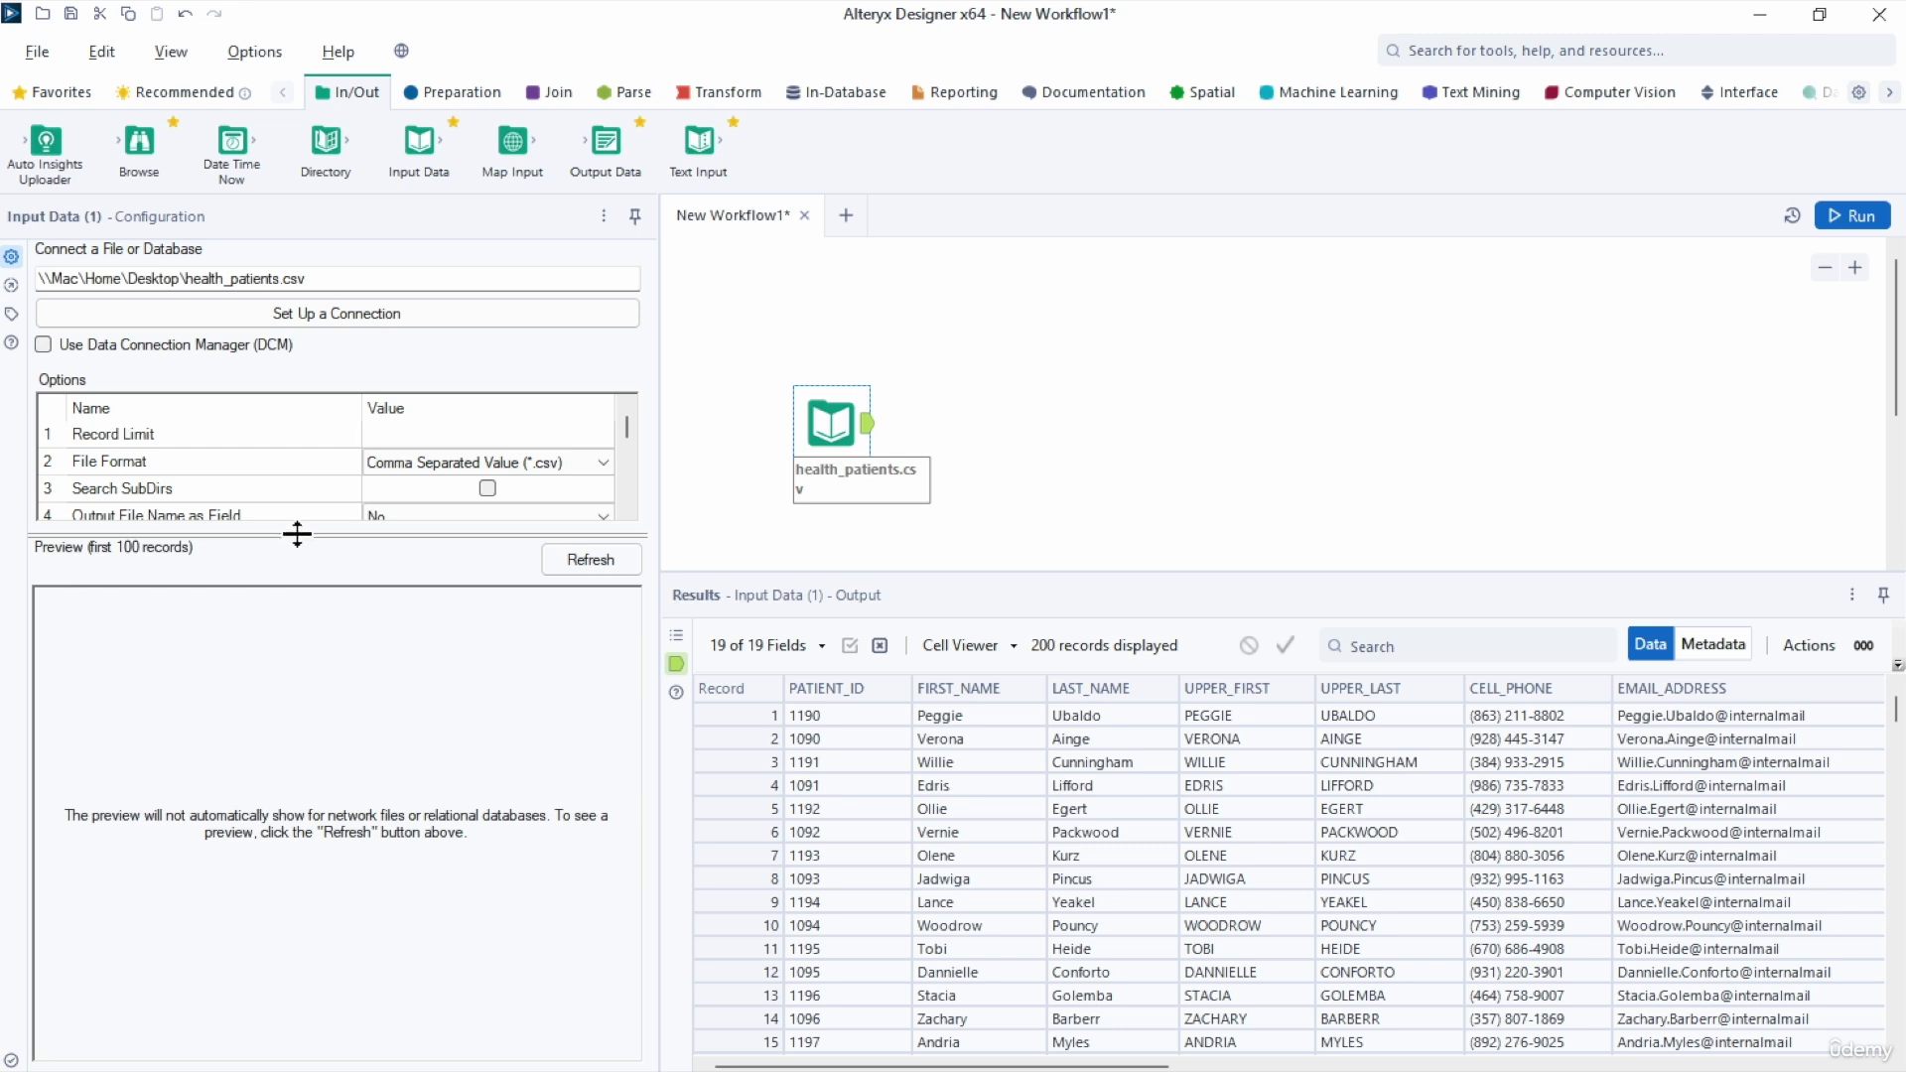
Set Output File Name as Field to File Name Only, and run the workflow to check the FileName column in the results.
drag(298, 533, 288, 854)
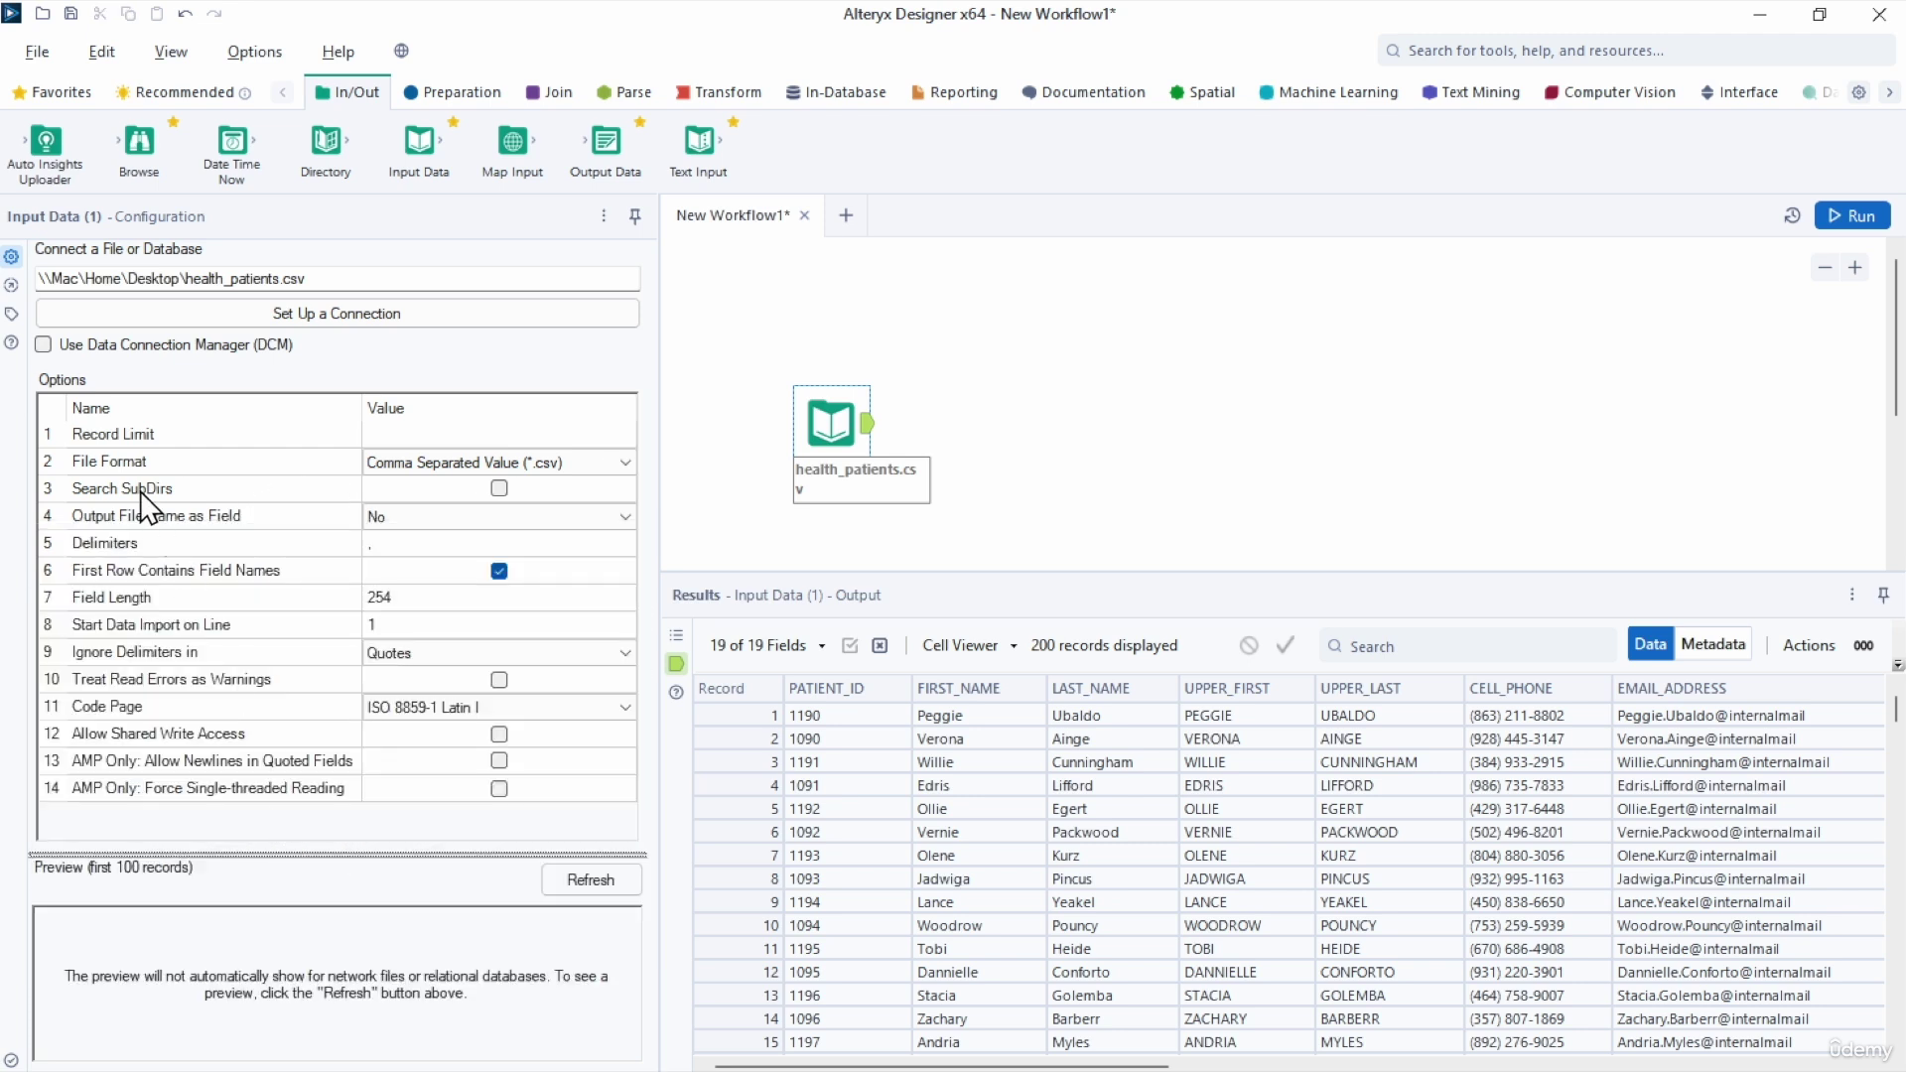
click(195, 522)
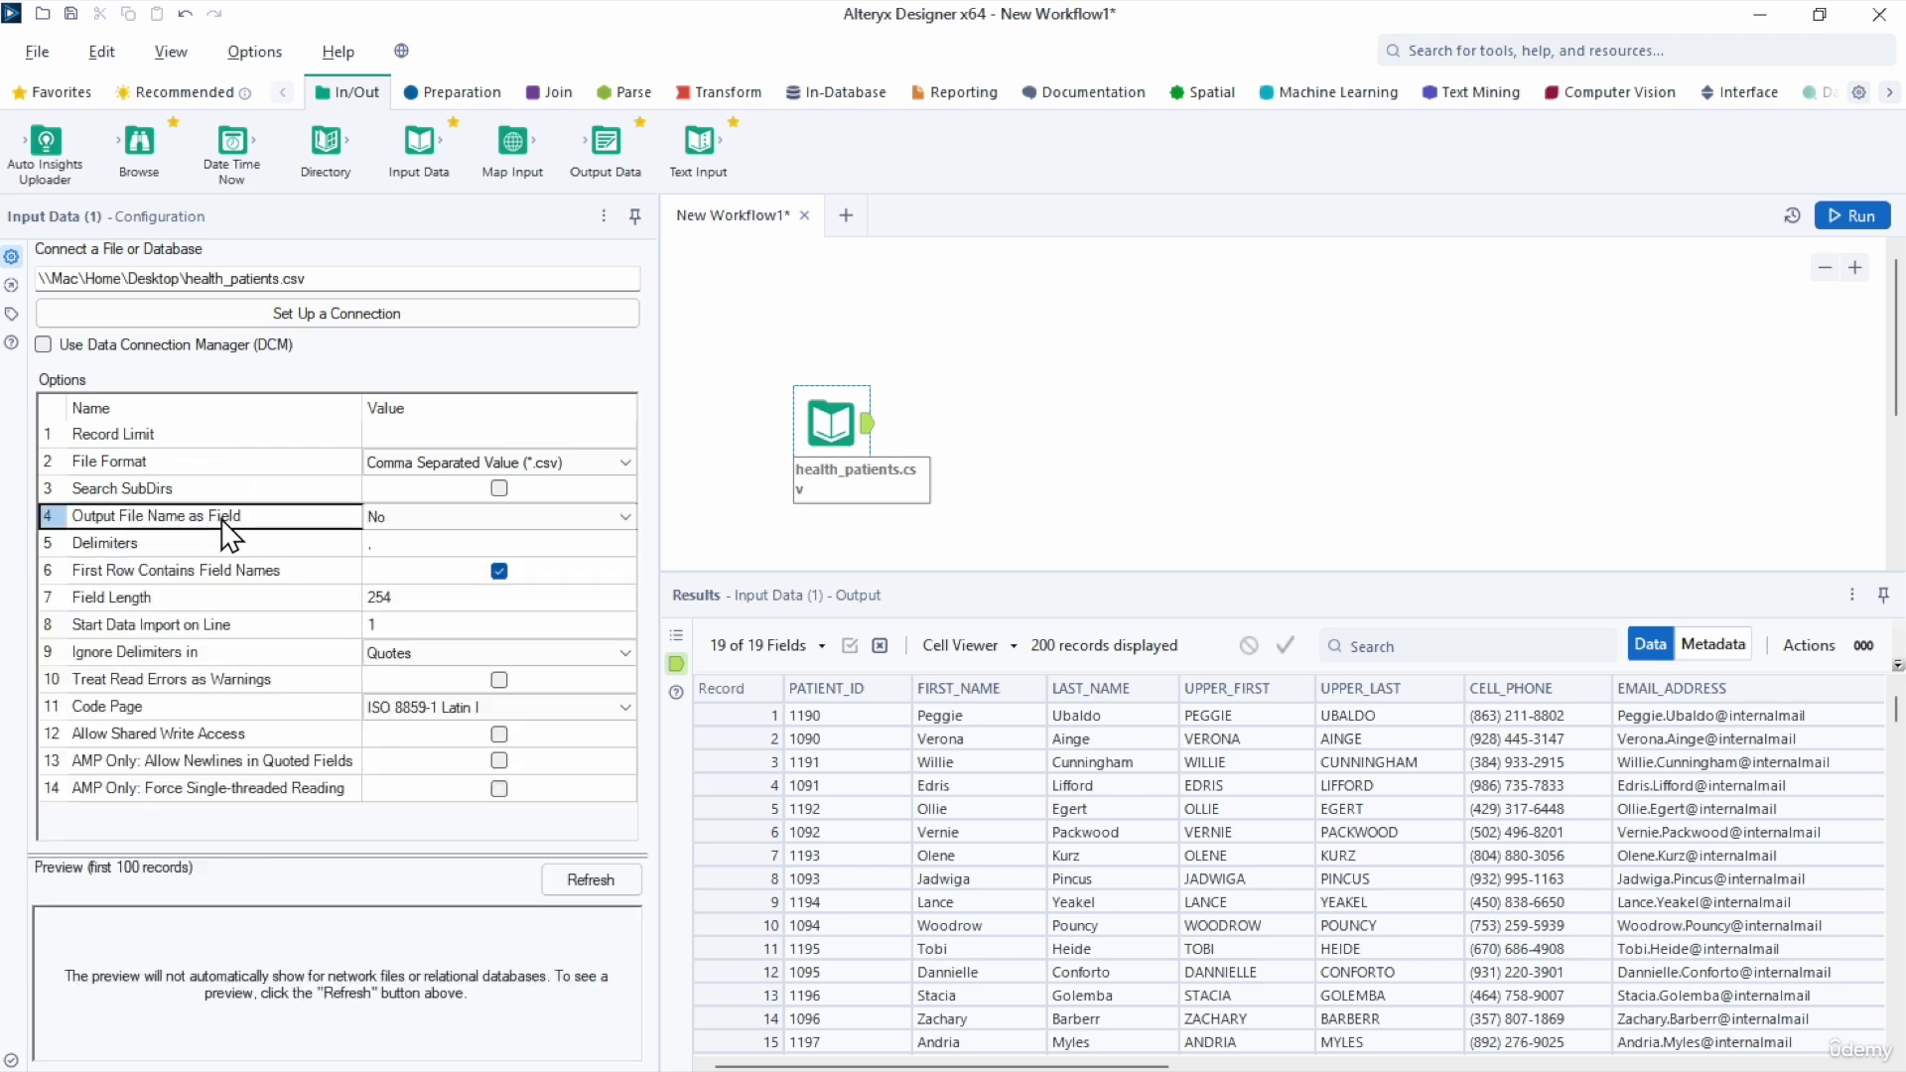
click(462, 517)
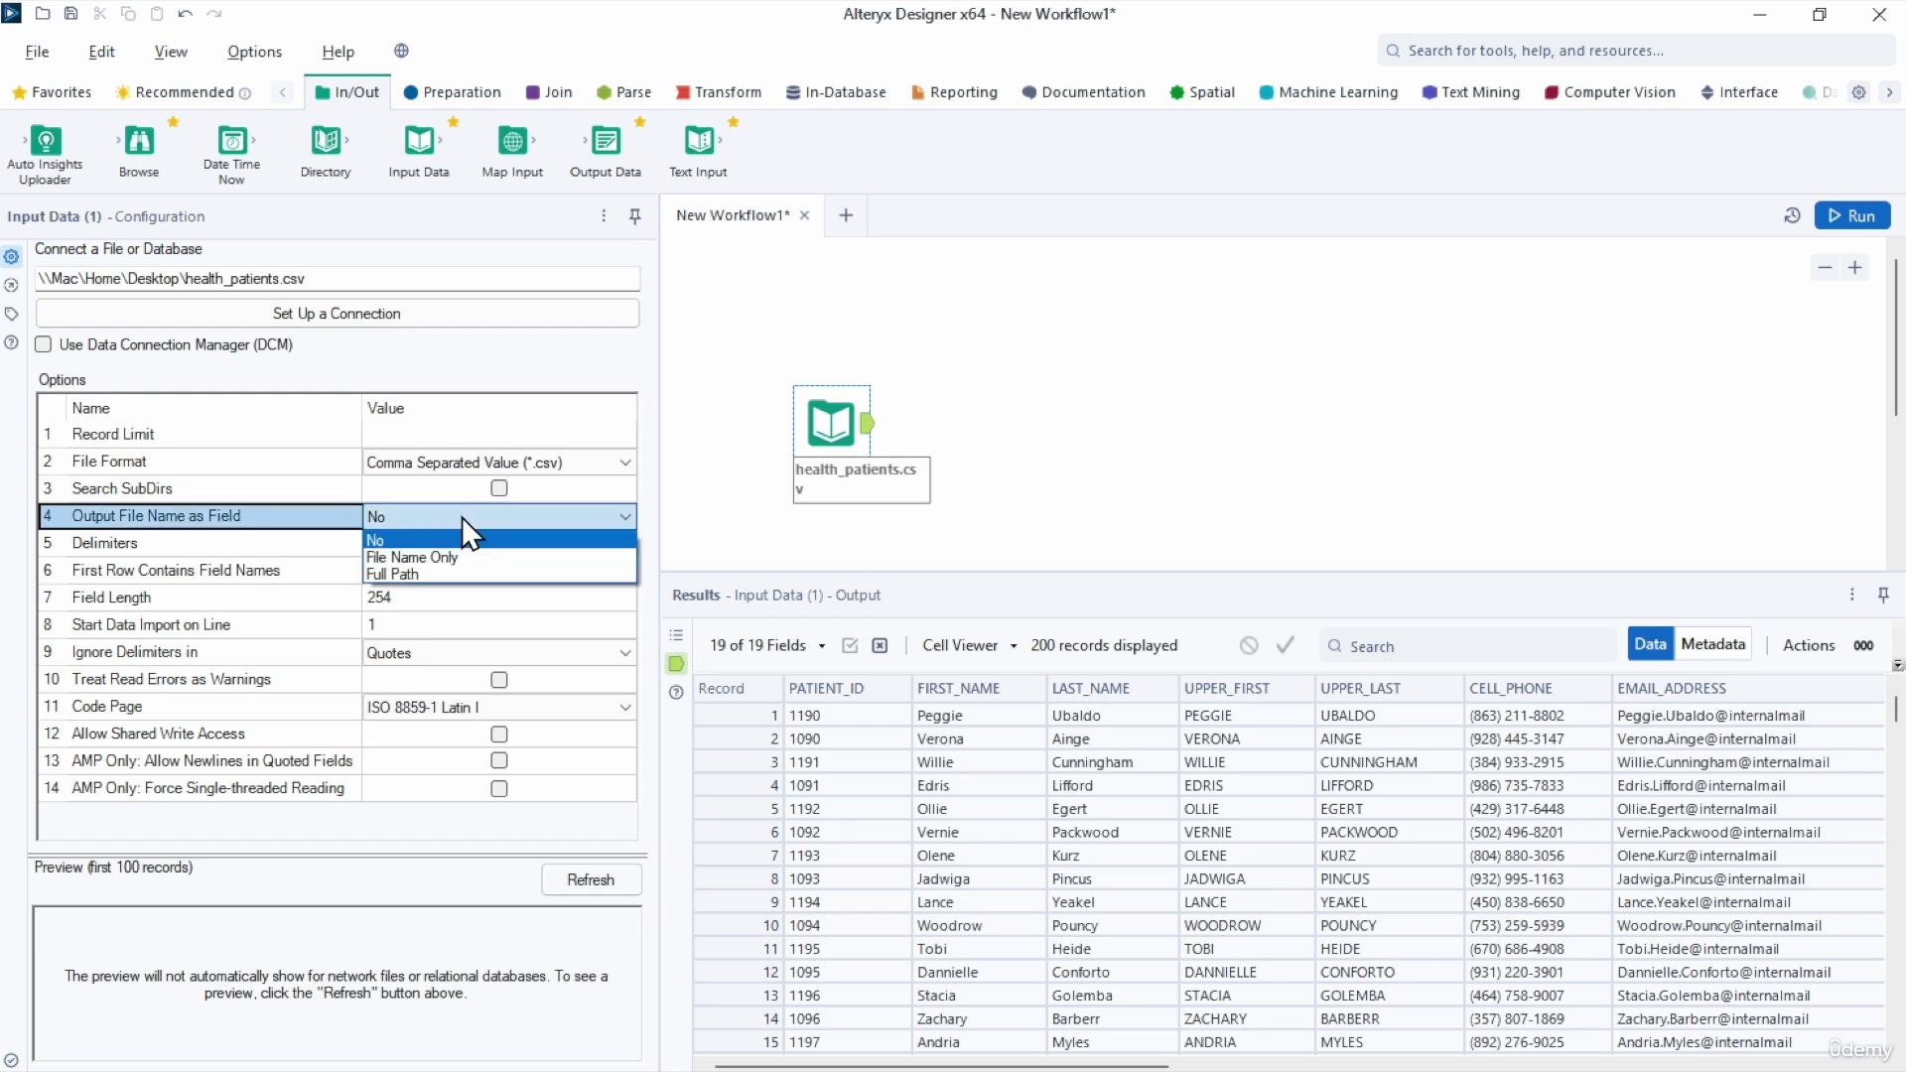
click(425, 558)
click(1852, 215)
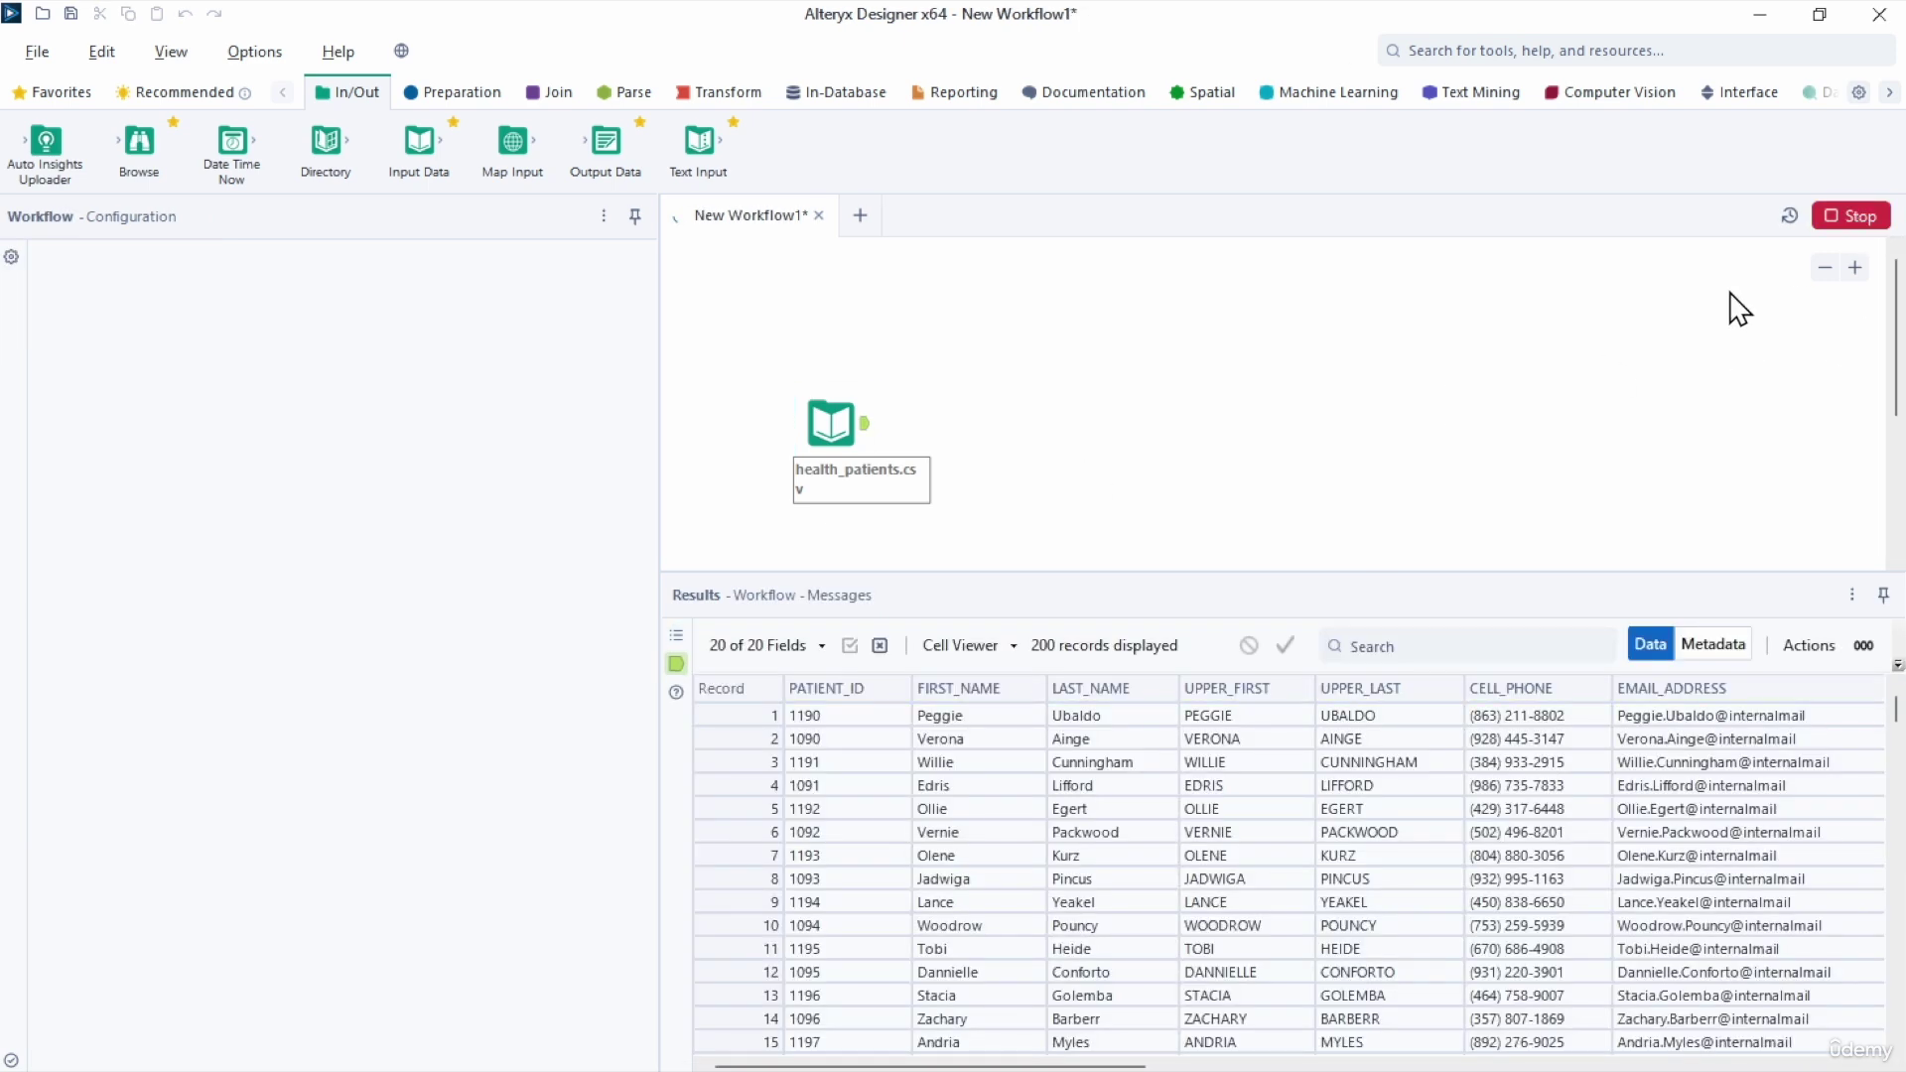
click(1128, 596)
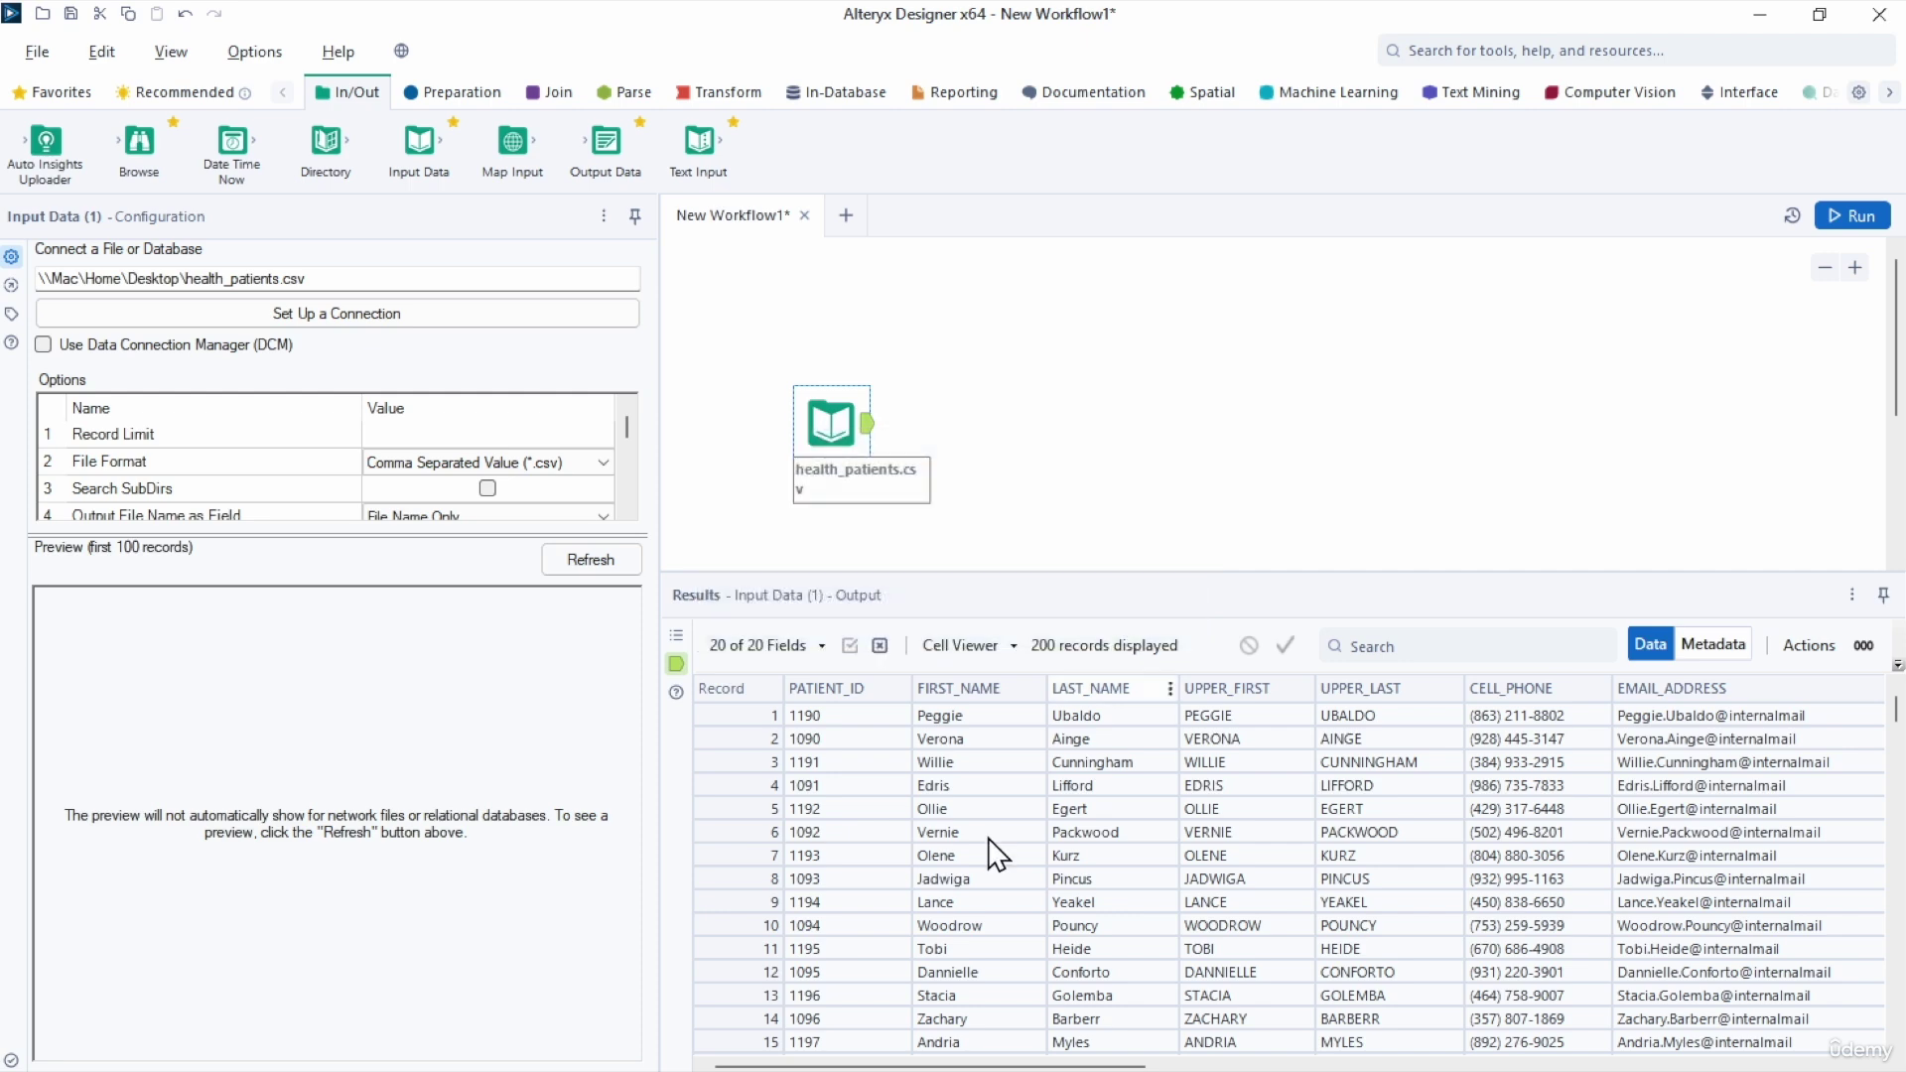
drag(818, 1066, 1532, 1062)
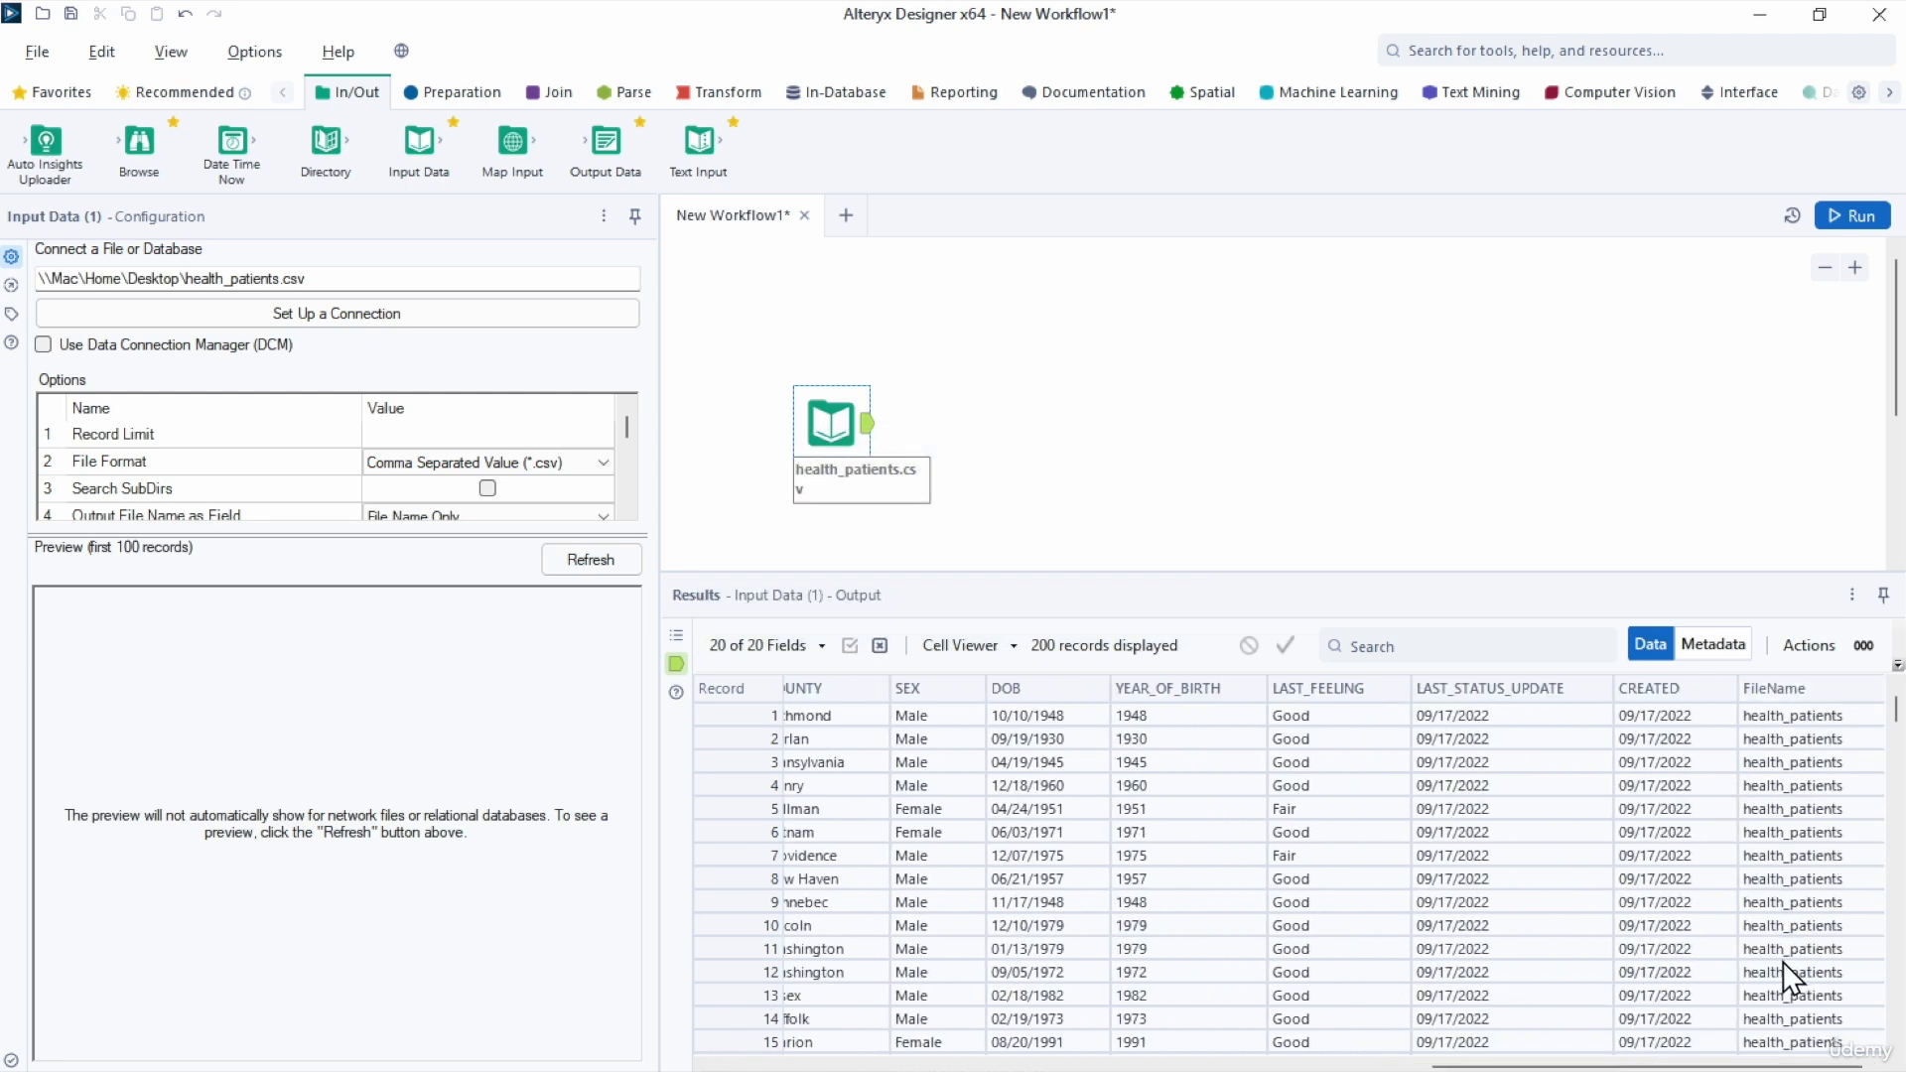
Set Output File Name as Field to Full Path, and rerun the workflow to check the FileName column in the results.
mouse_move(623, 429)
mouse_down()
mouse_move(617, 486)
mouse_move(619, 441)
mouse_up()
click(338, 537)
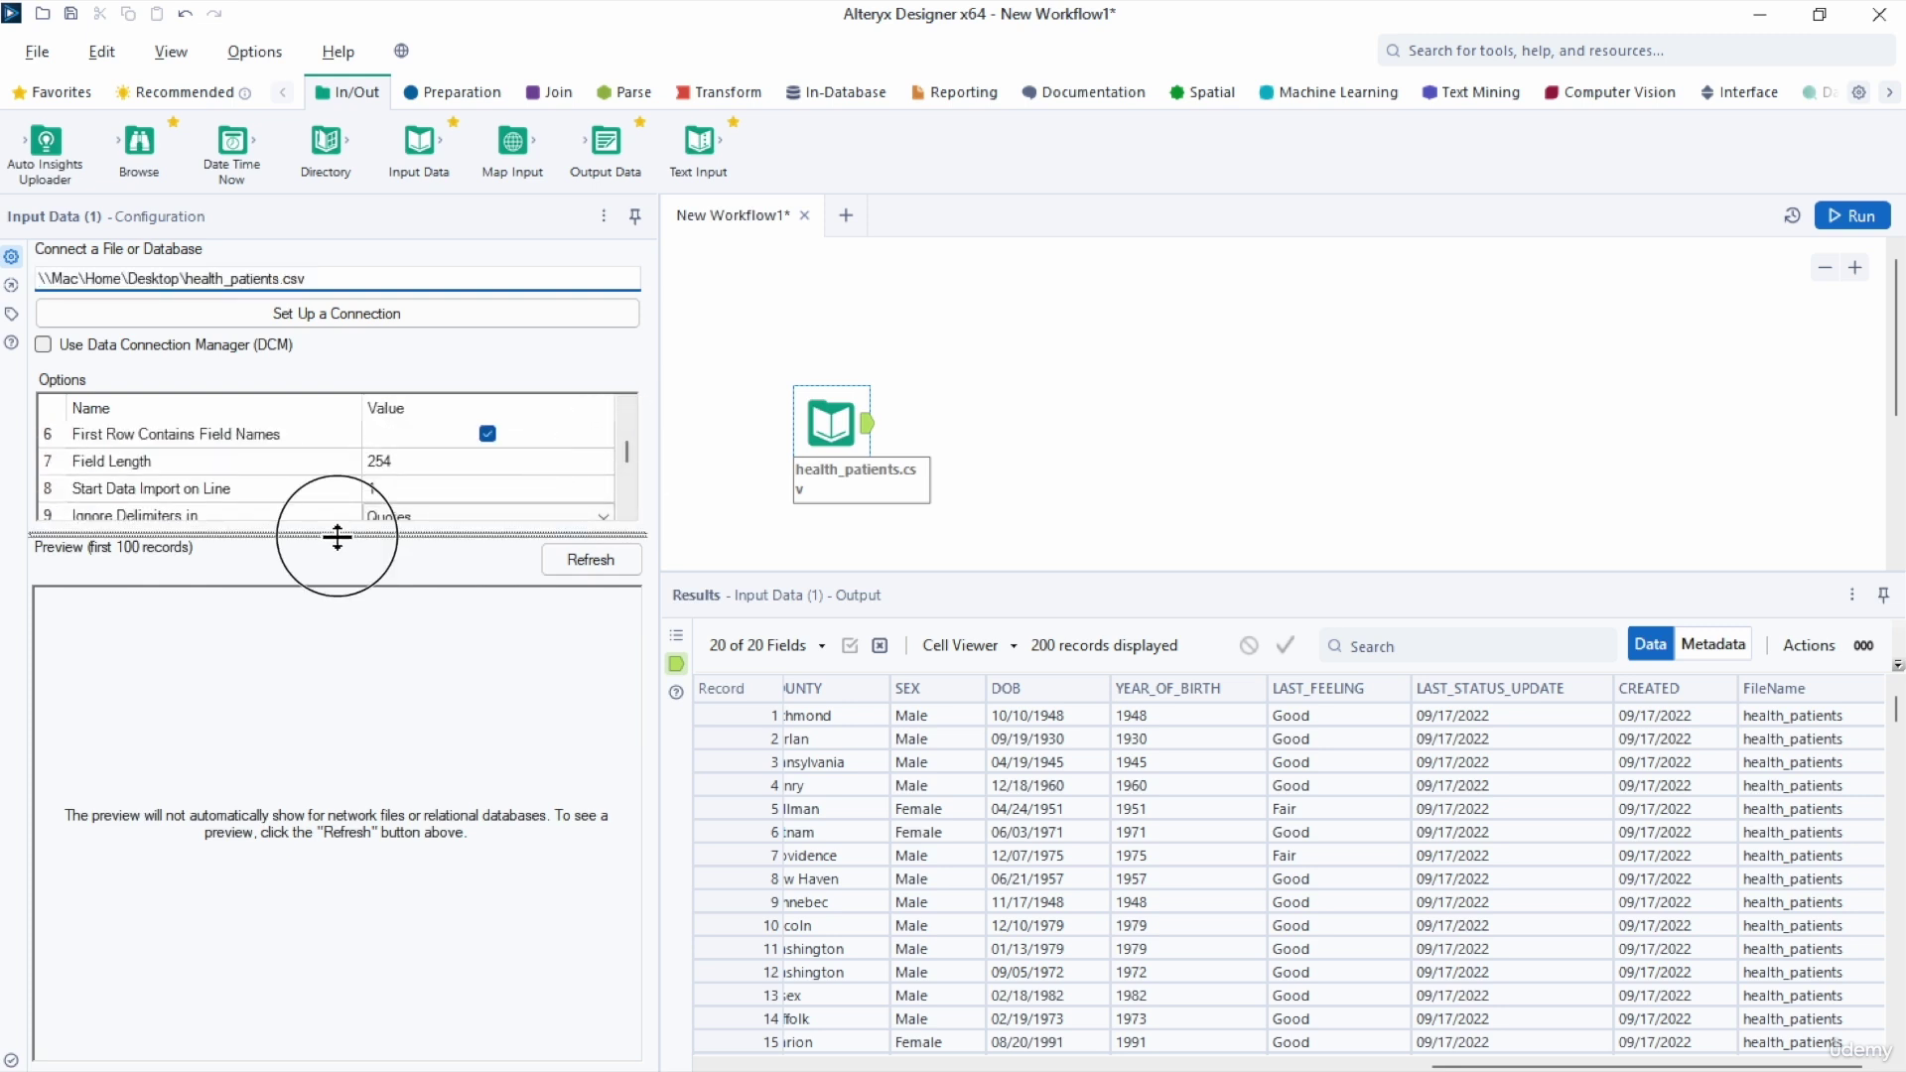
drag(337, 537, 336, 854)
click(487, 524)
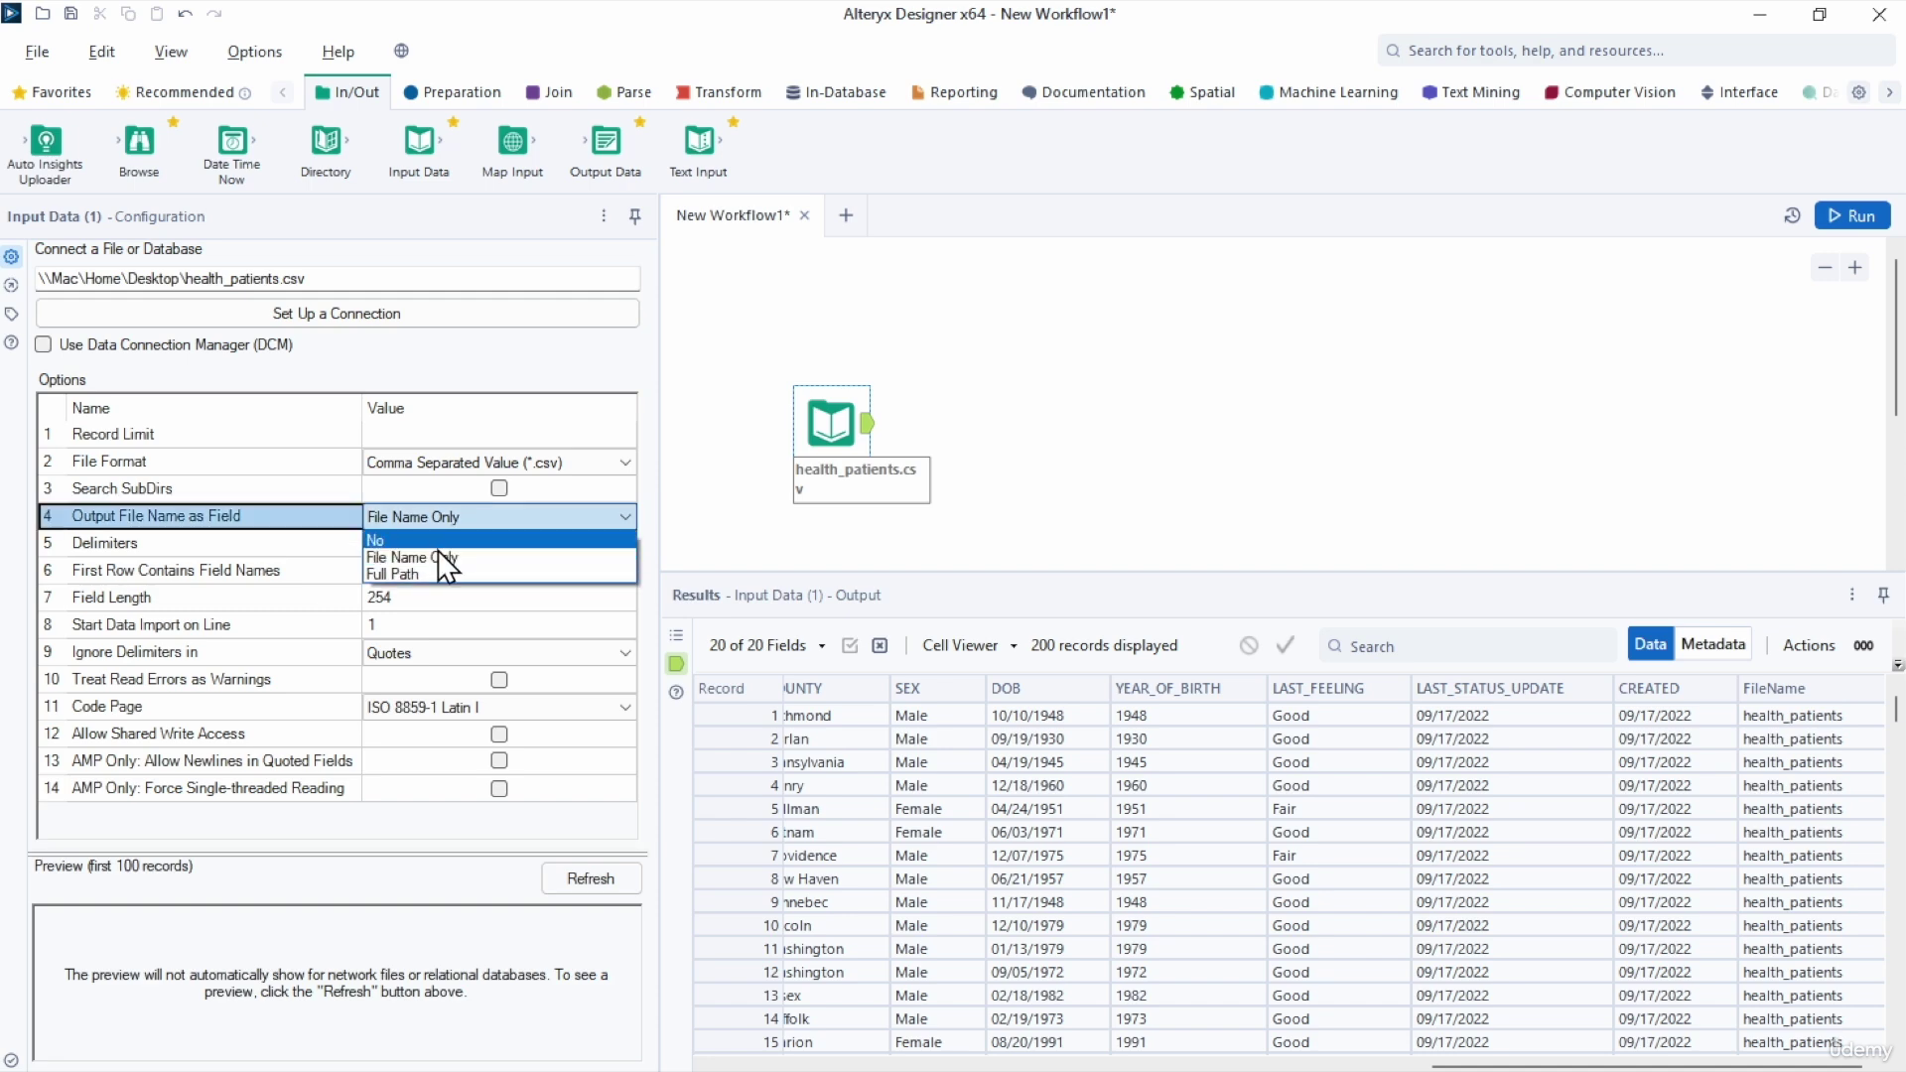
click(421, 573)
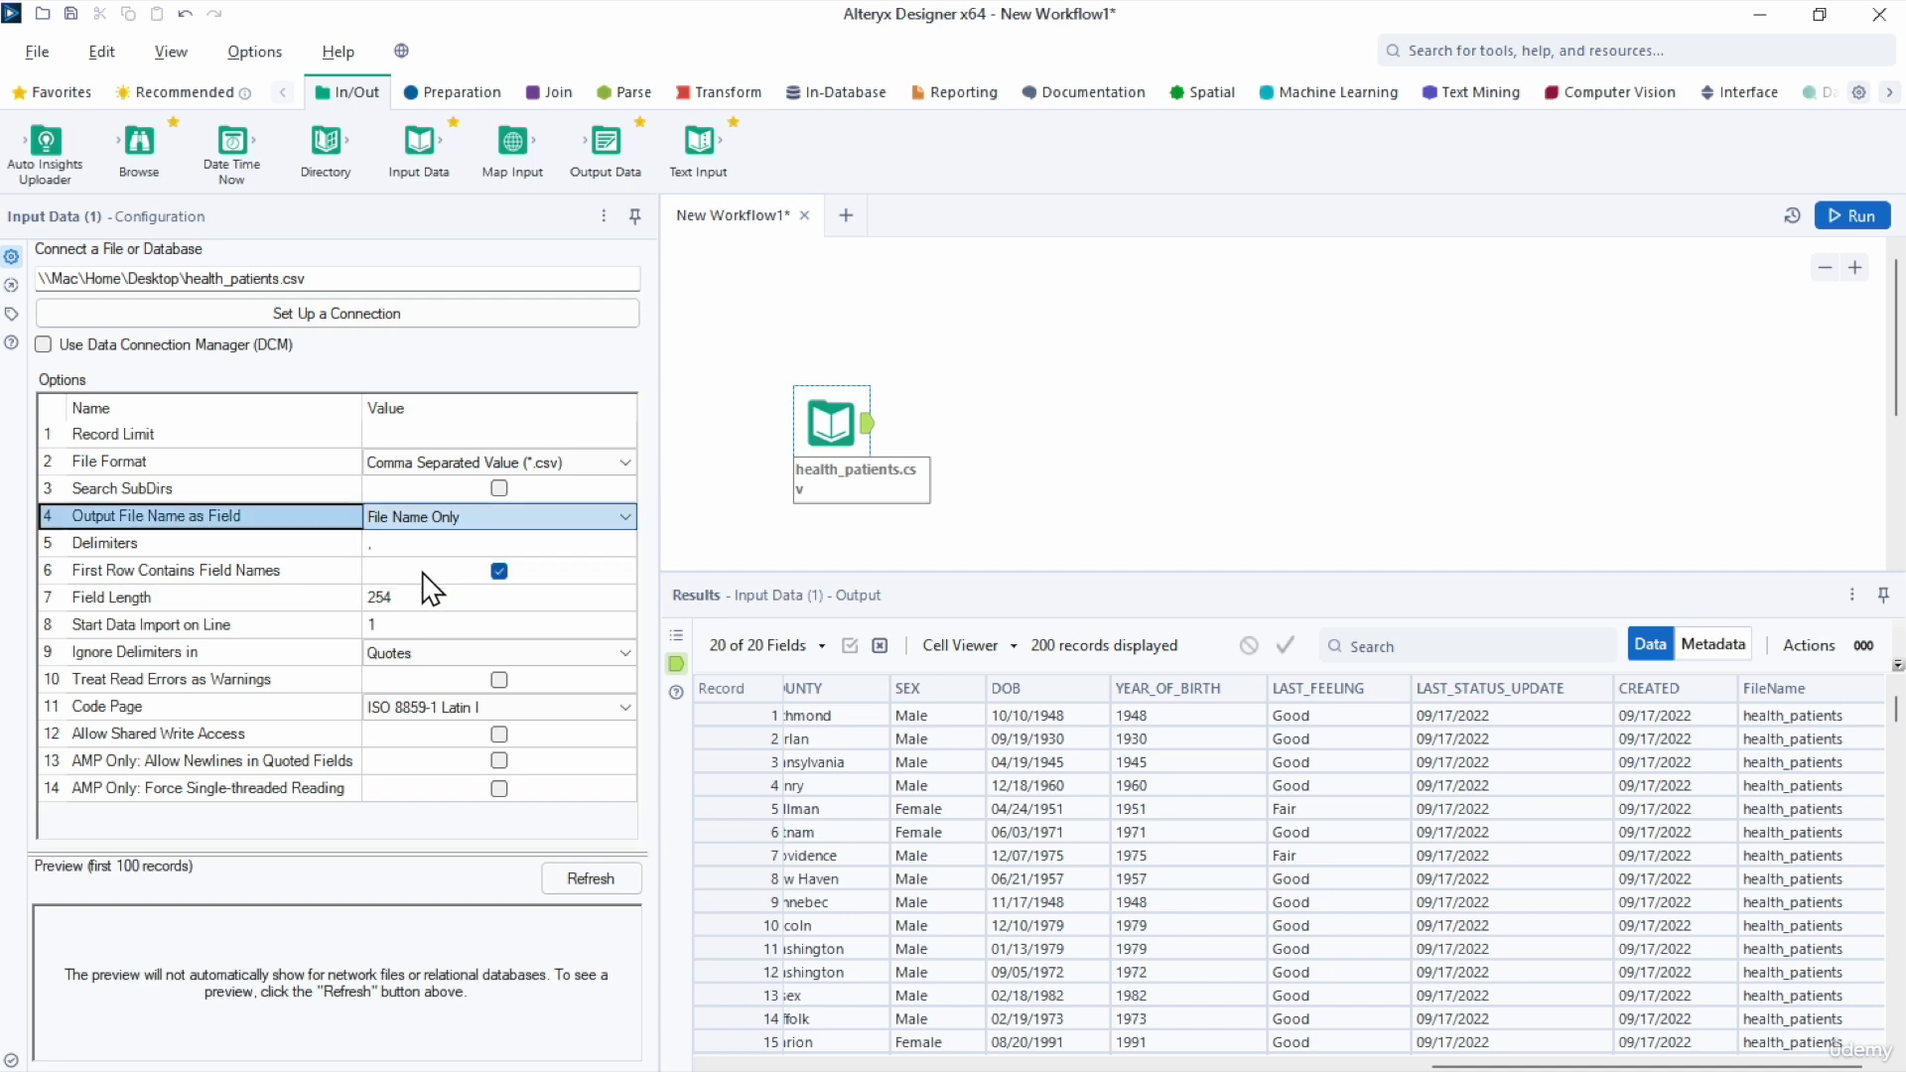
click(1854, 216)
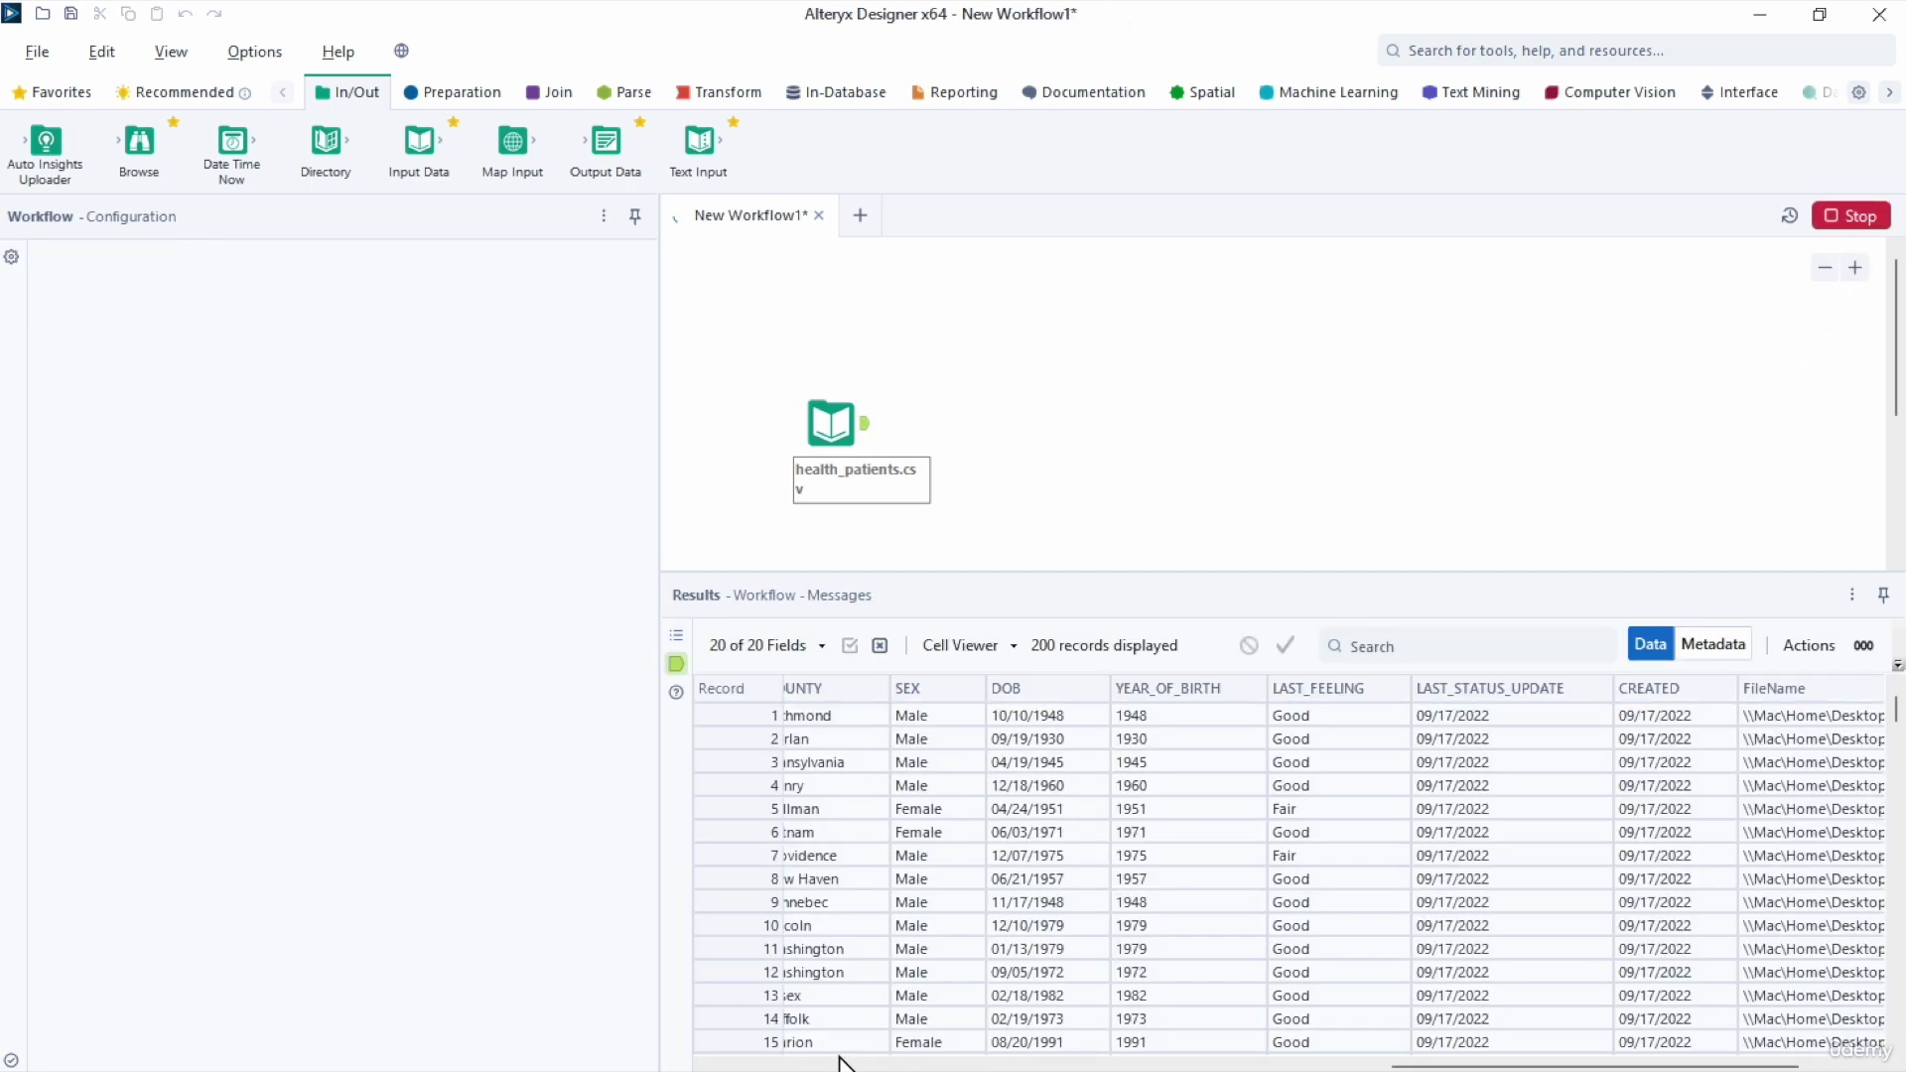
click(1104, 599)
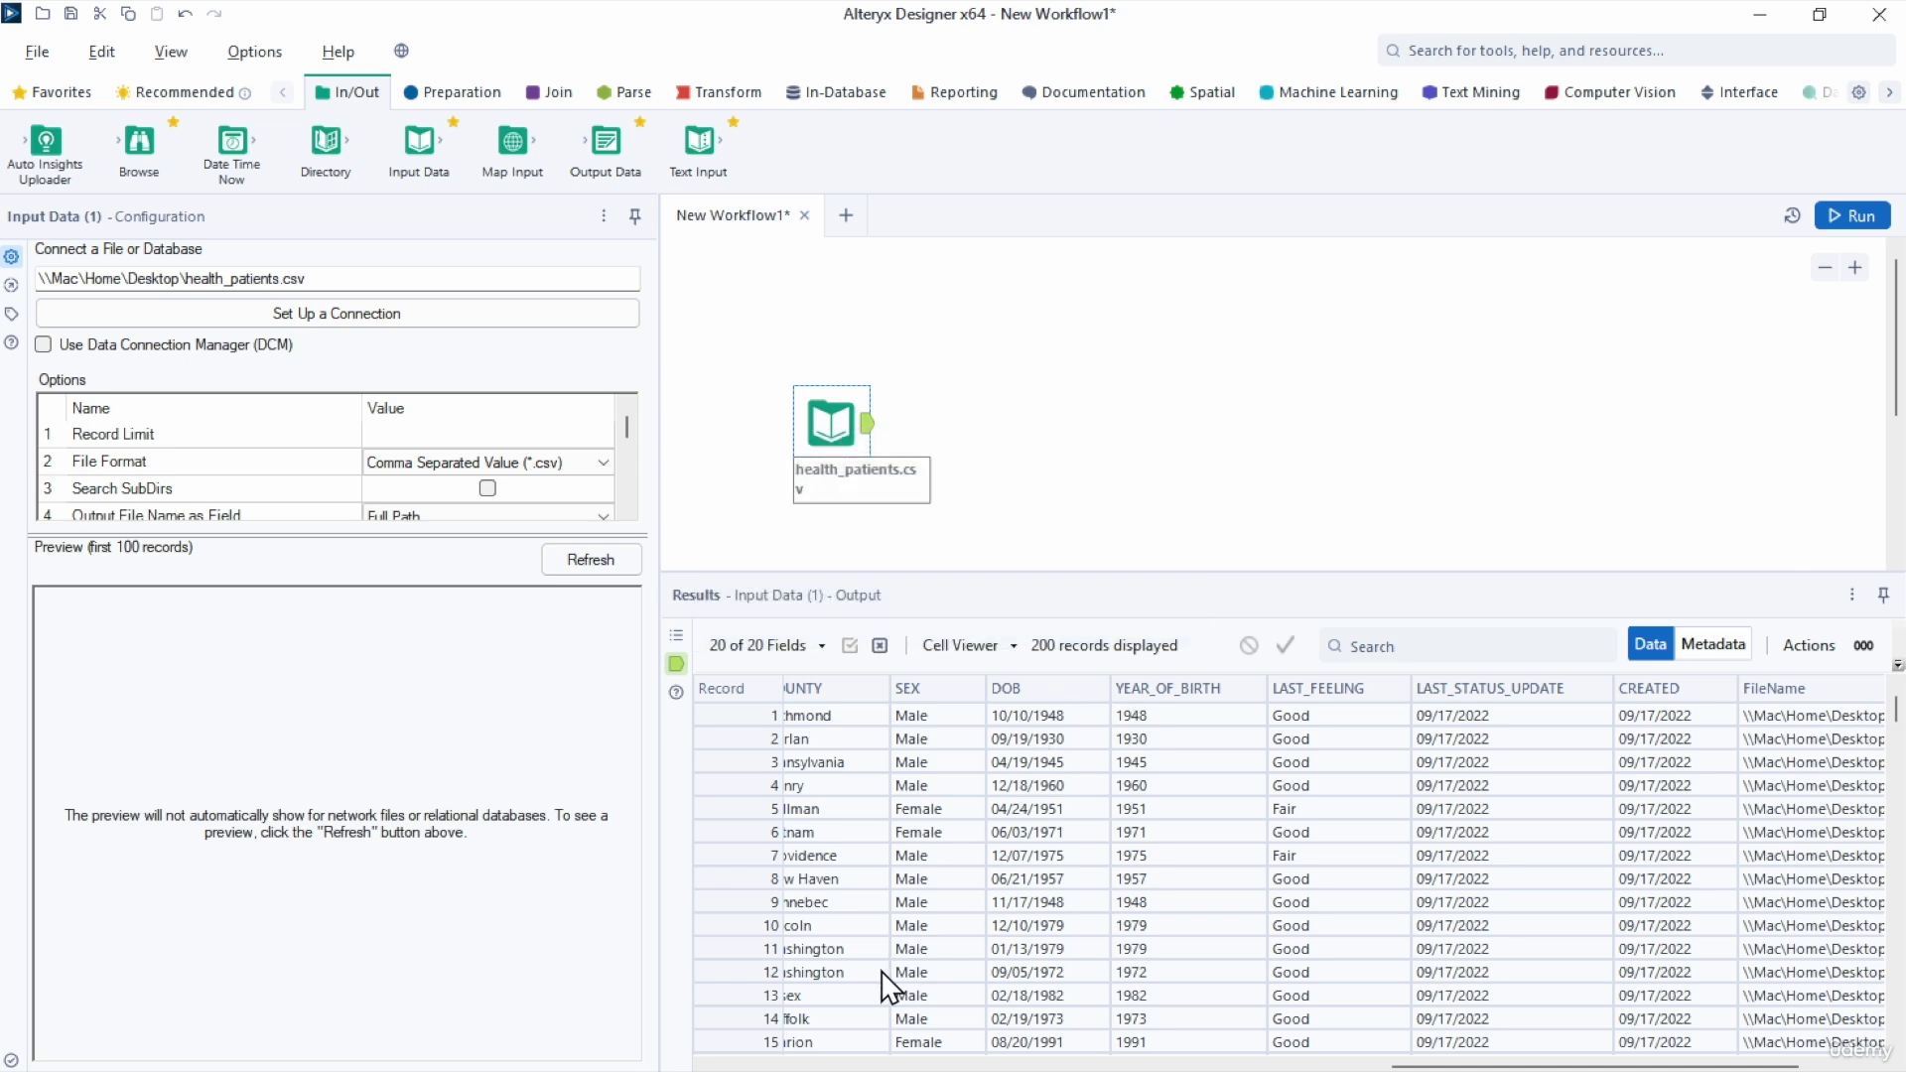
drag(1422, 1068, 1675, 920)
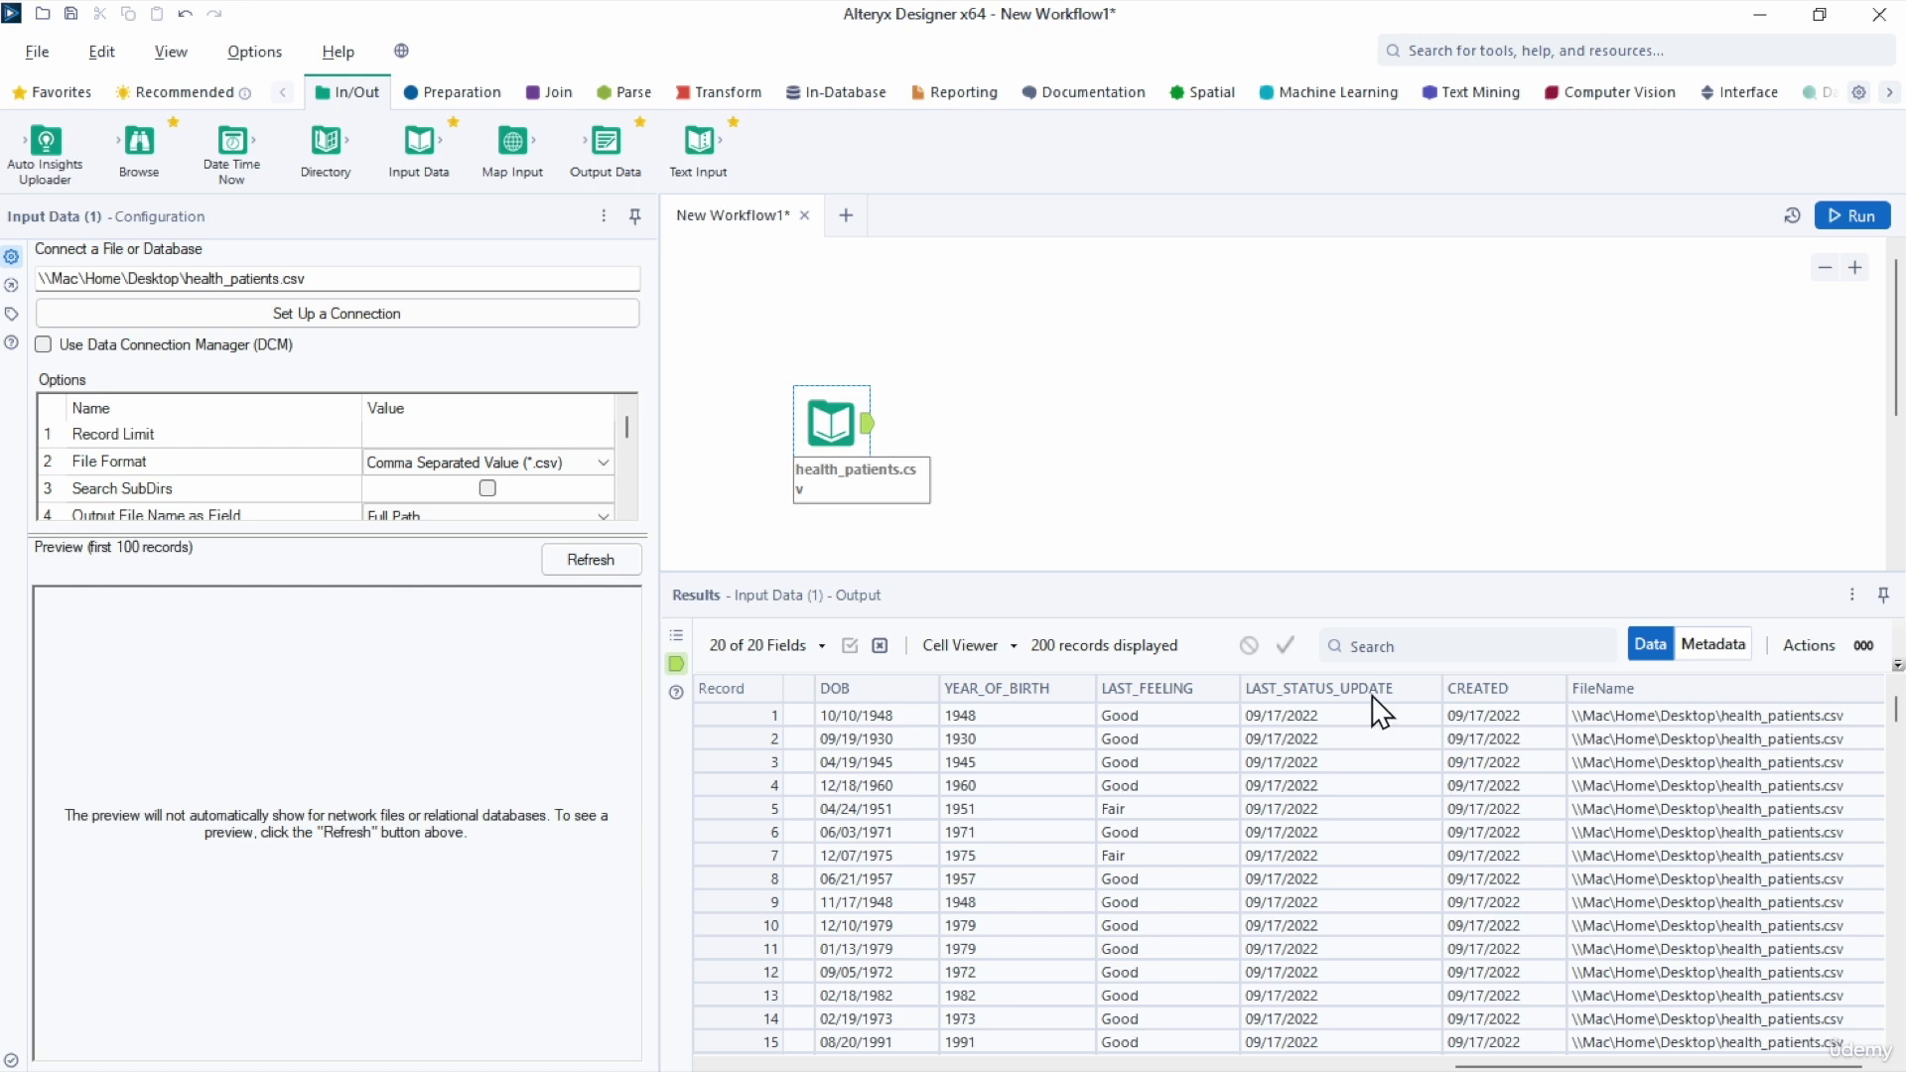
drag(396, 534, 396, 814)
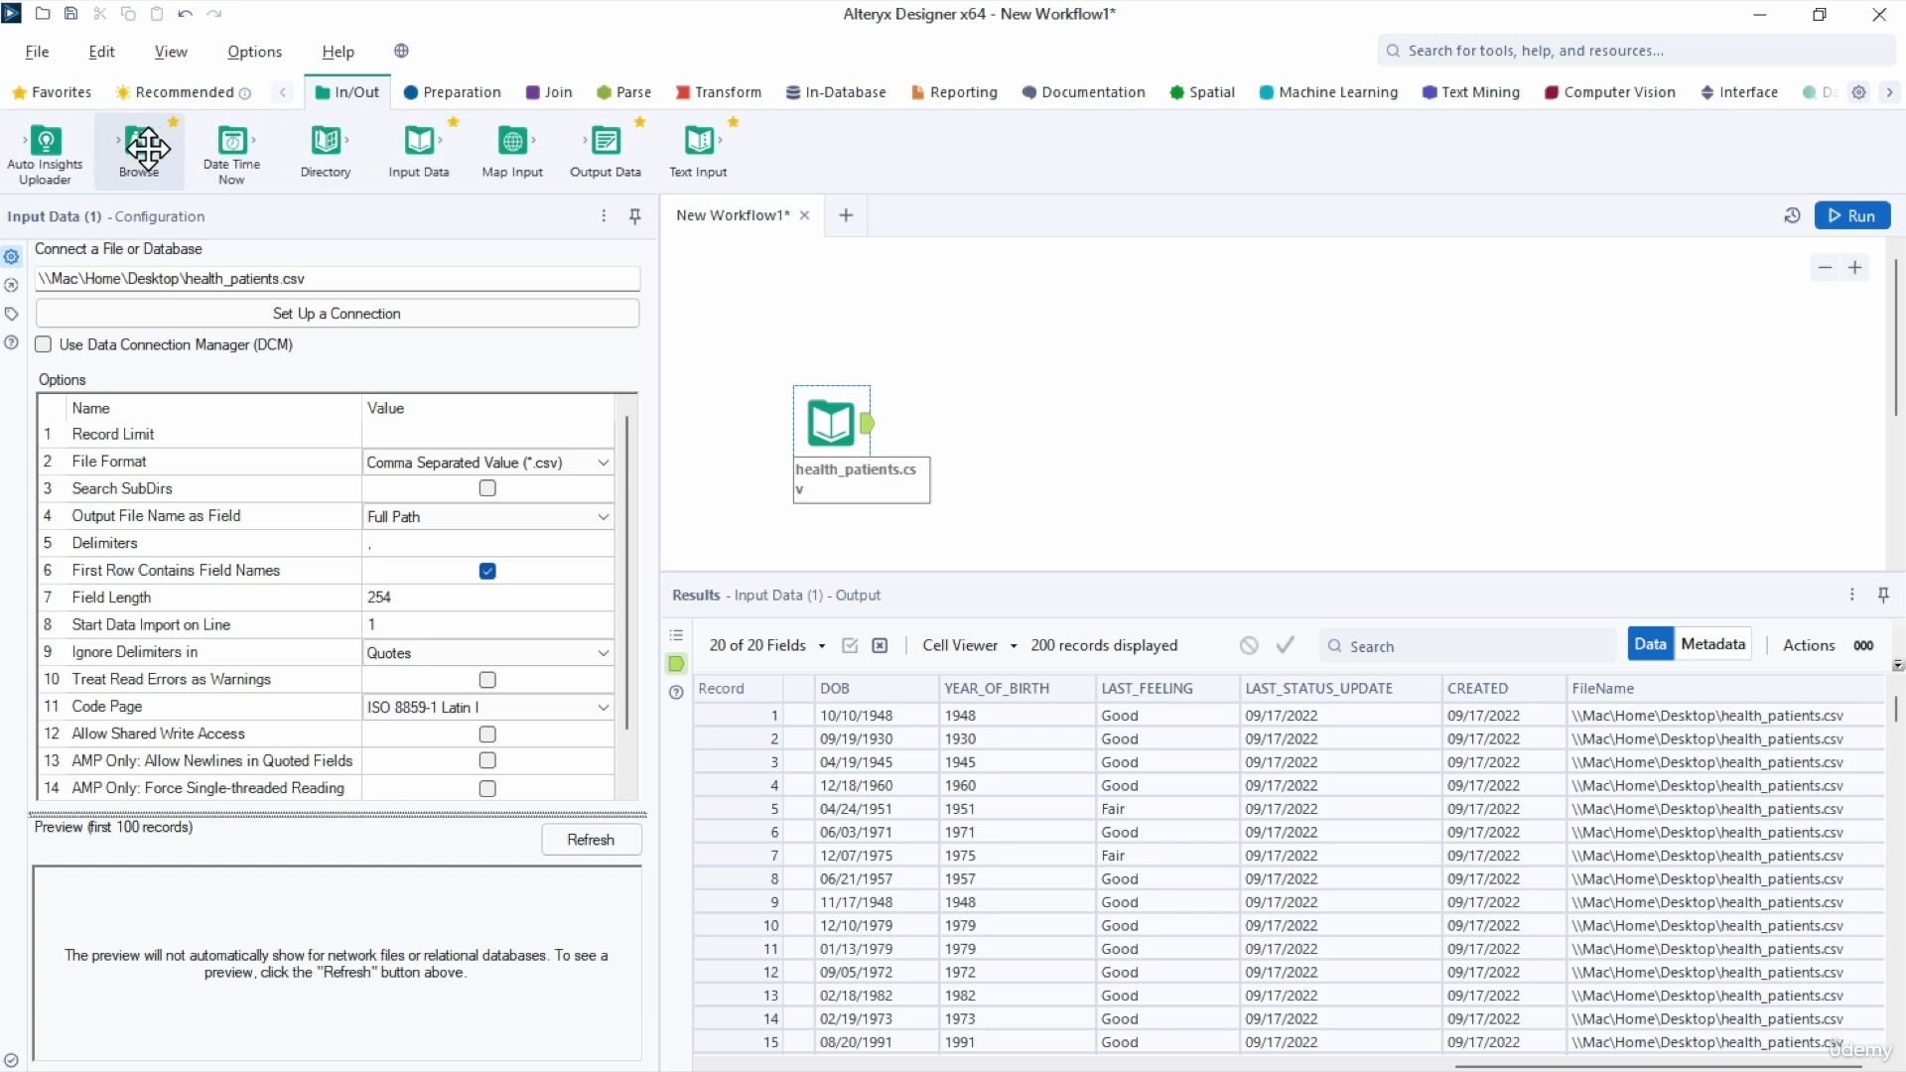
Add a Browse tool to the workflow, connect it to the output of the health_patients.csv Input Data tool, and run the workflow.
drag(143, 149, 1154, 429)
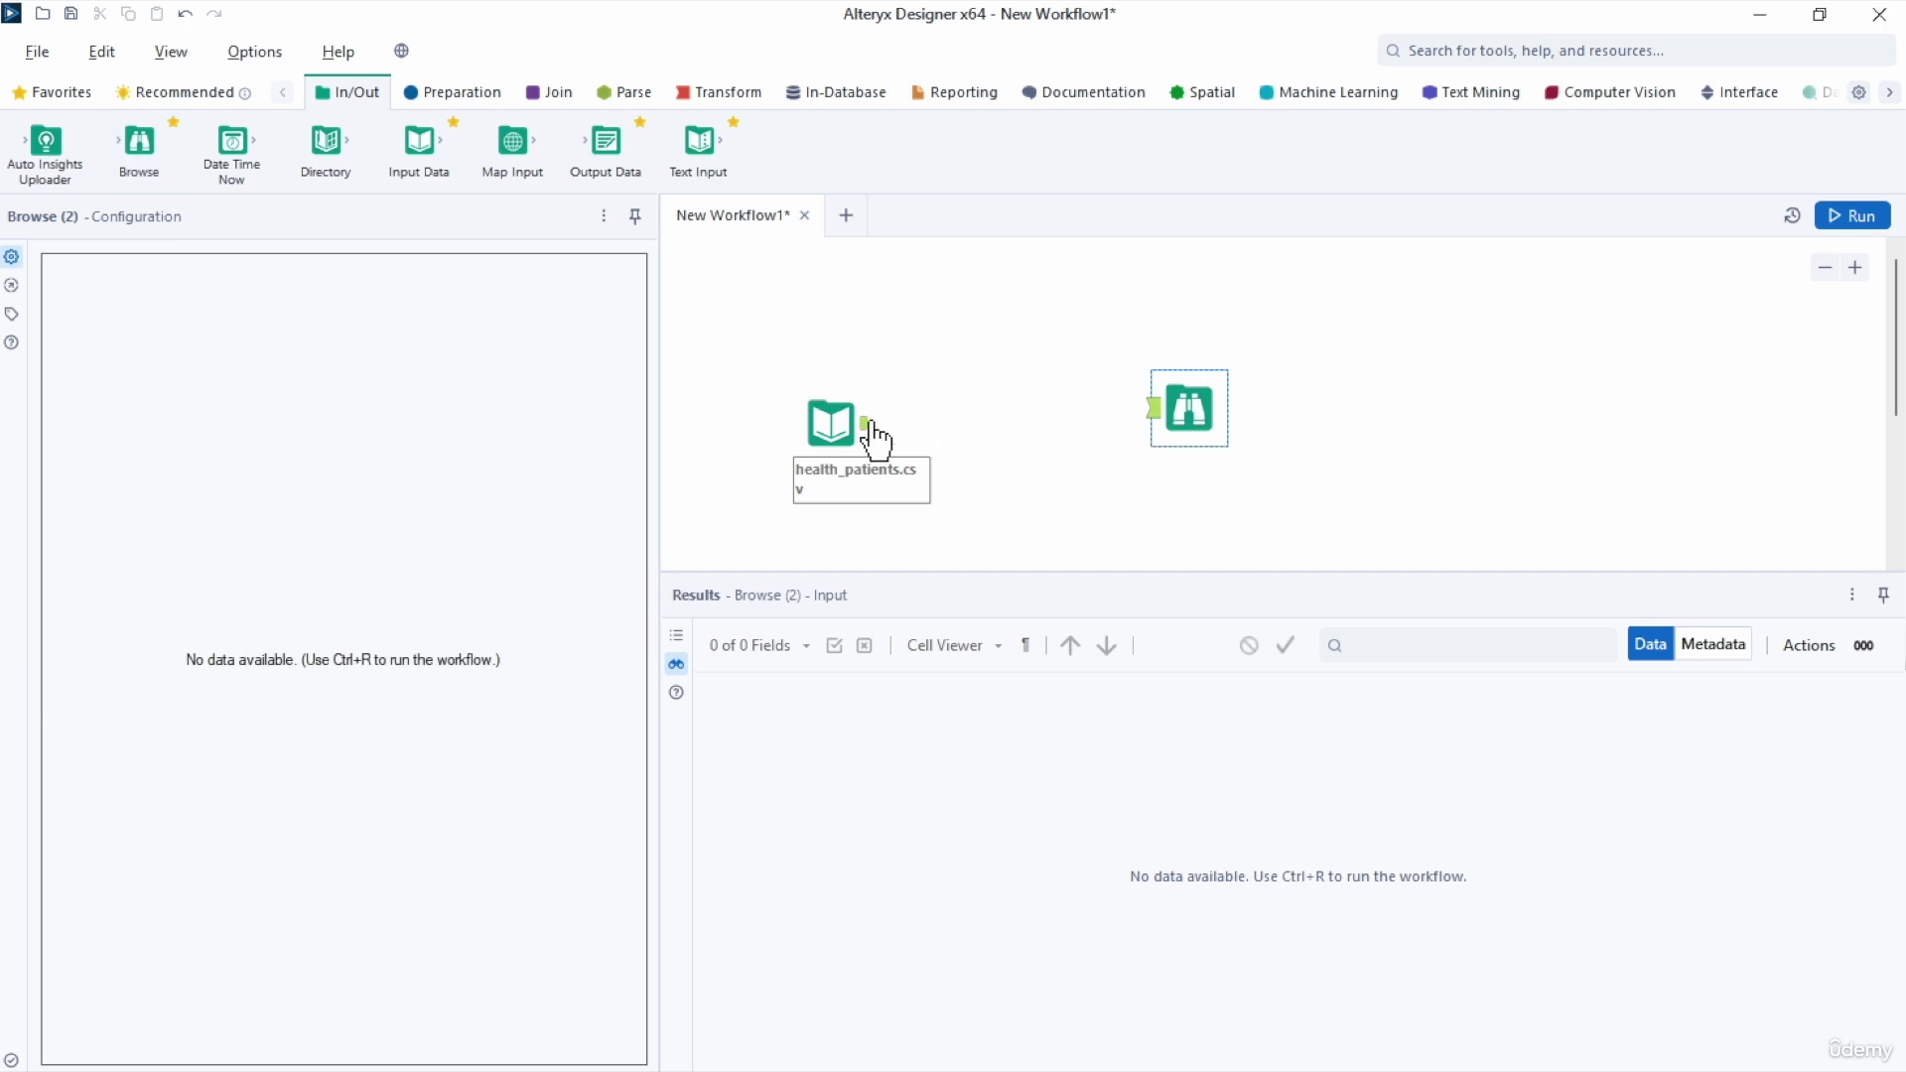
drag(866, 424, 1206, 426)
click(1835, 218)
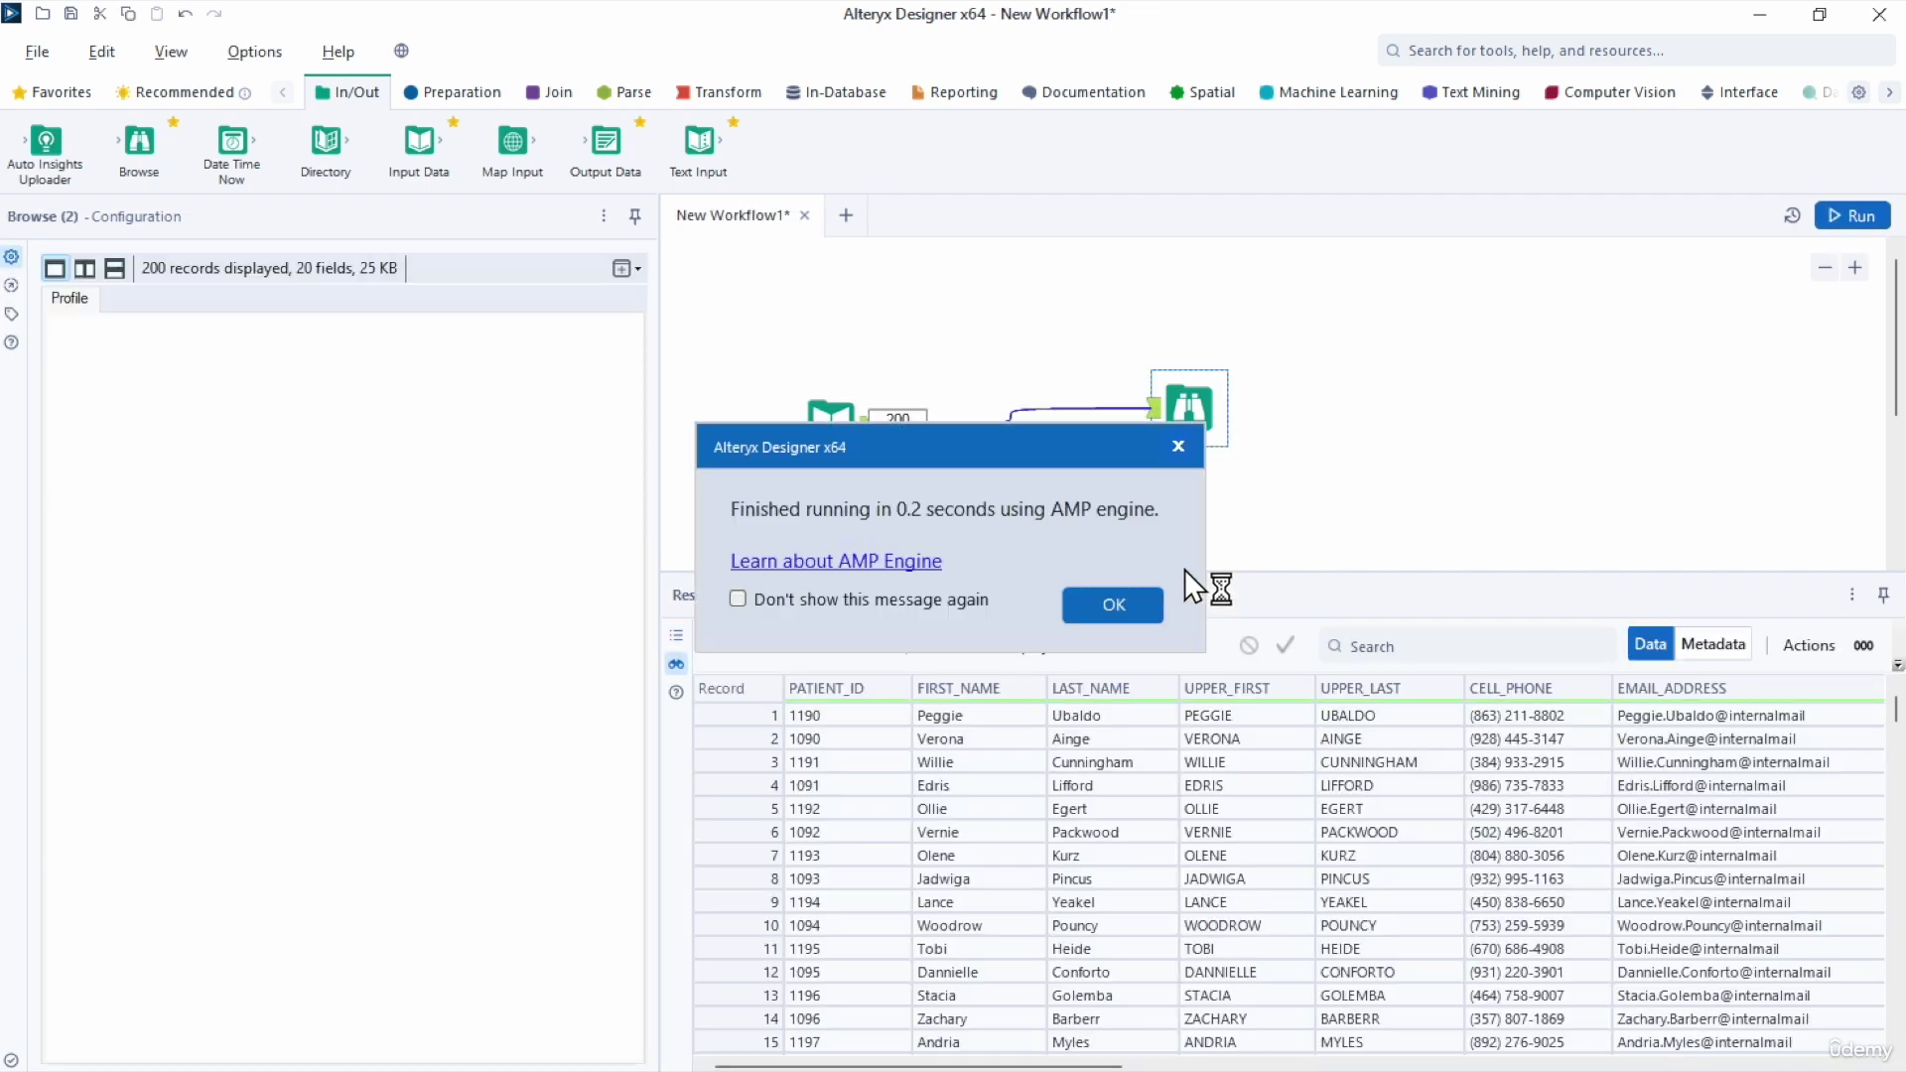
click(1112, 605)
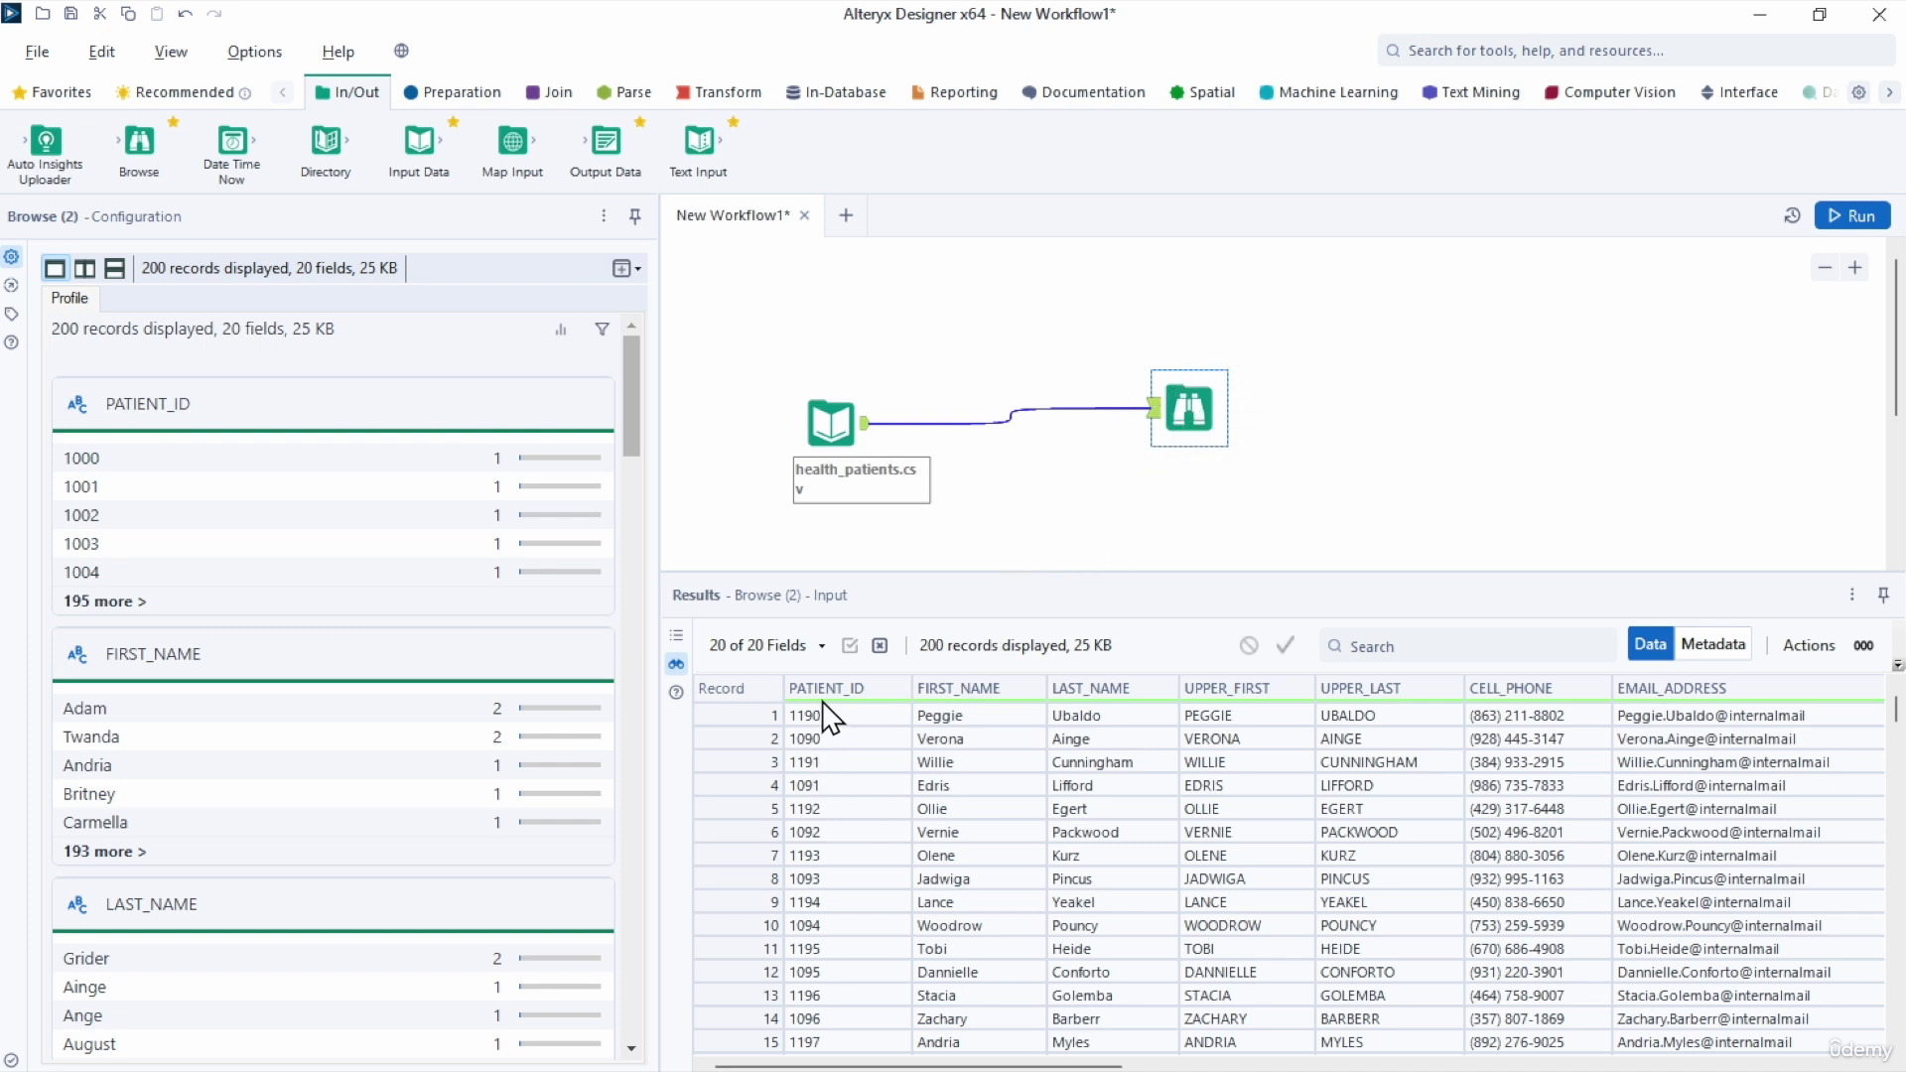
Examine the Browse tool's data profile for every field, from PATIENT_ID through LAST_STATUS_UPDATE and FileName.
mouse_move(804, 702)
scroll(437, 480, down, 3)
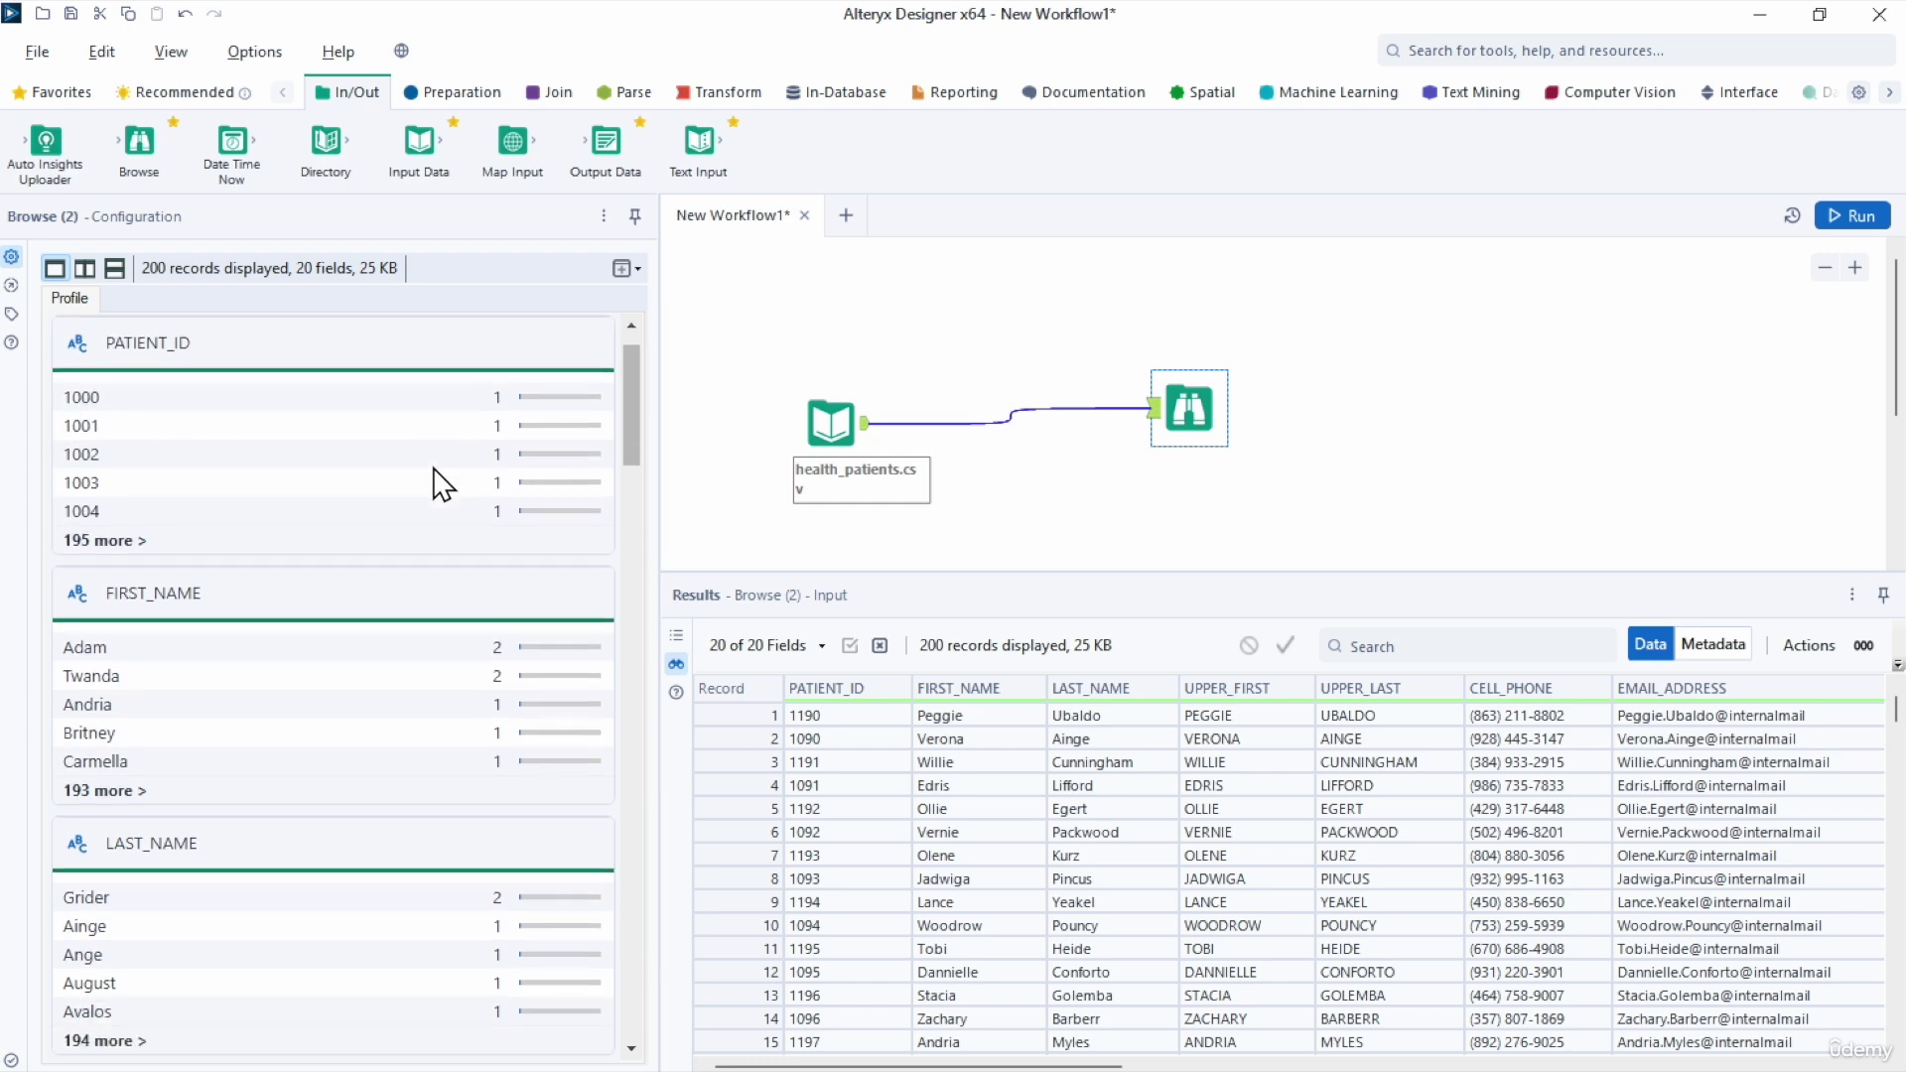
scroll(361, 423, up, 3)
scroll(222, 493, down, 10)
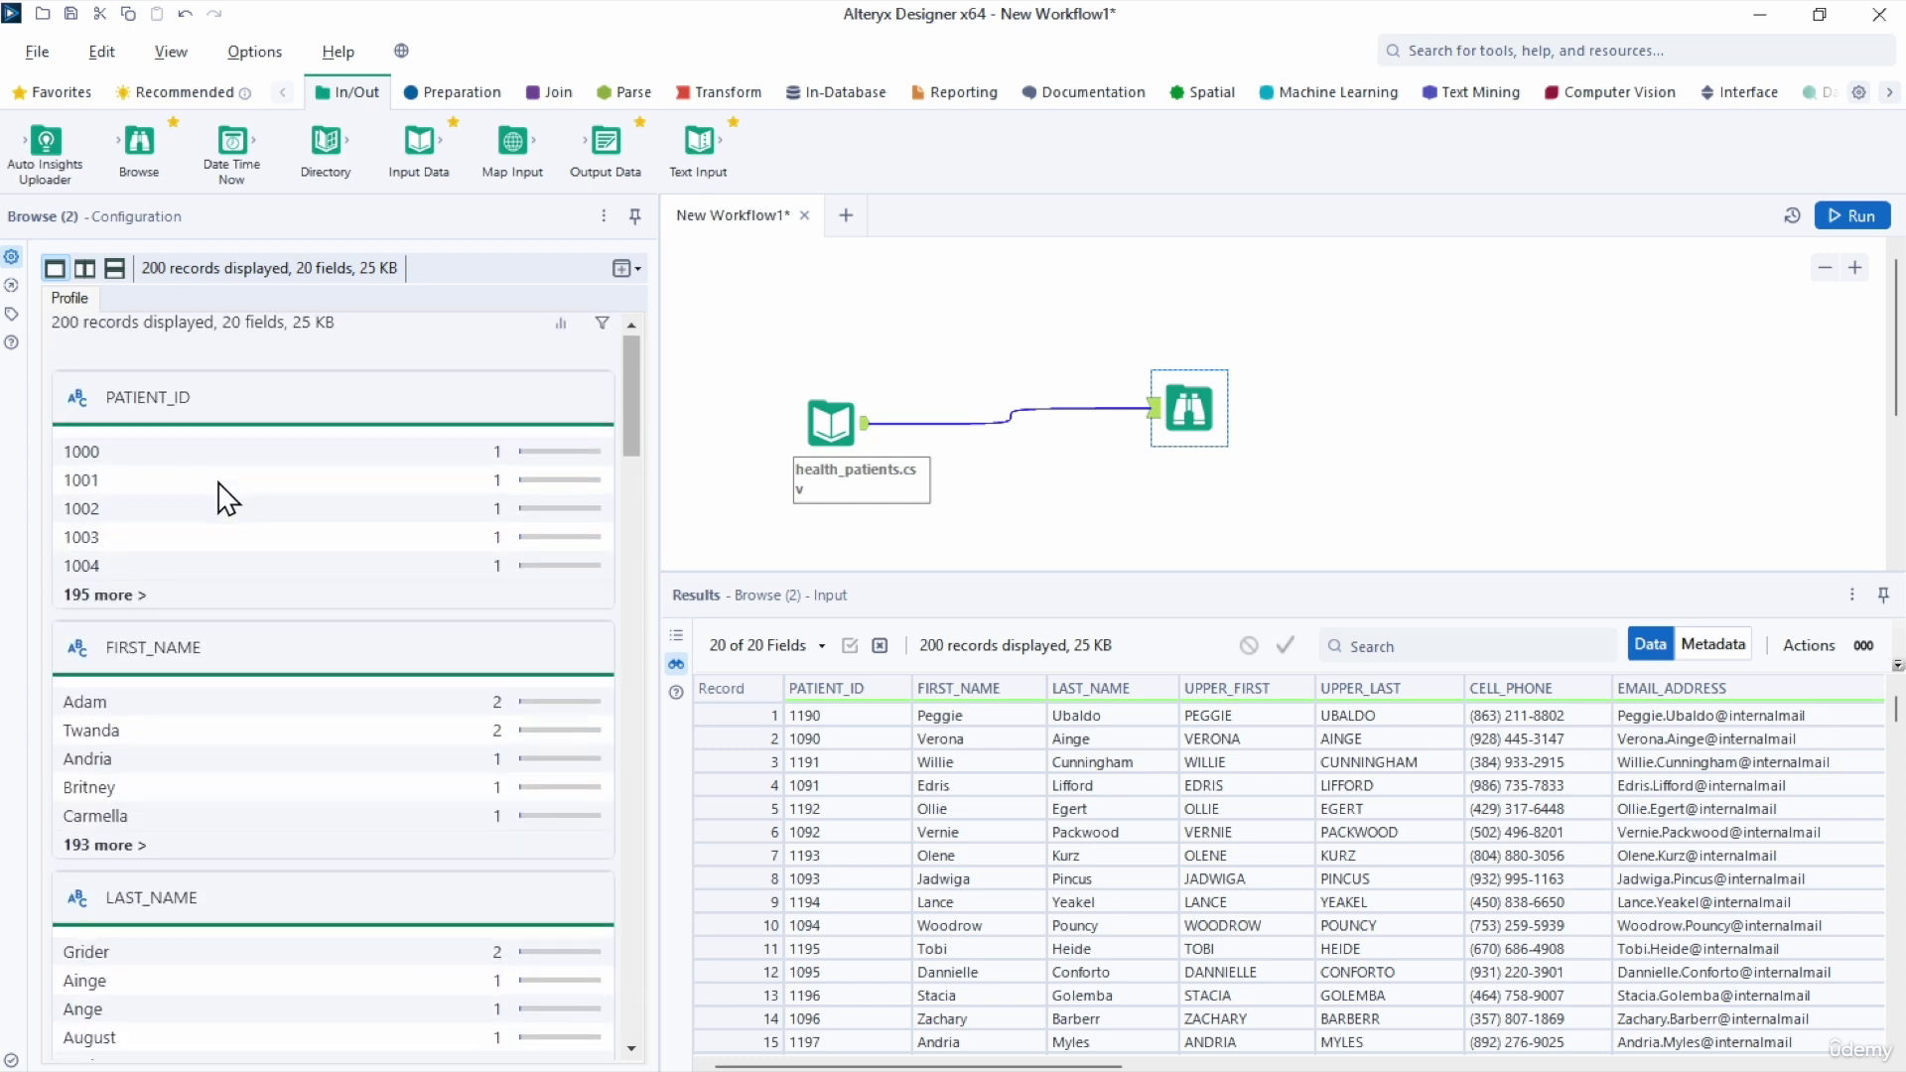
scroll(222, 493, down, 10)
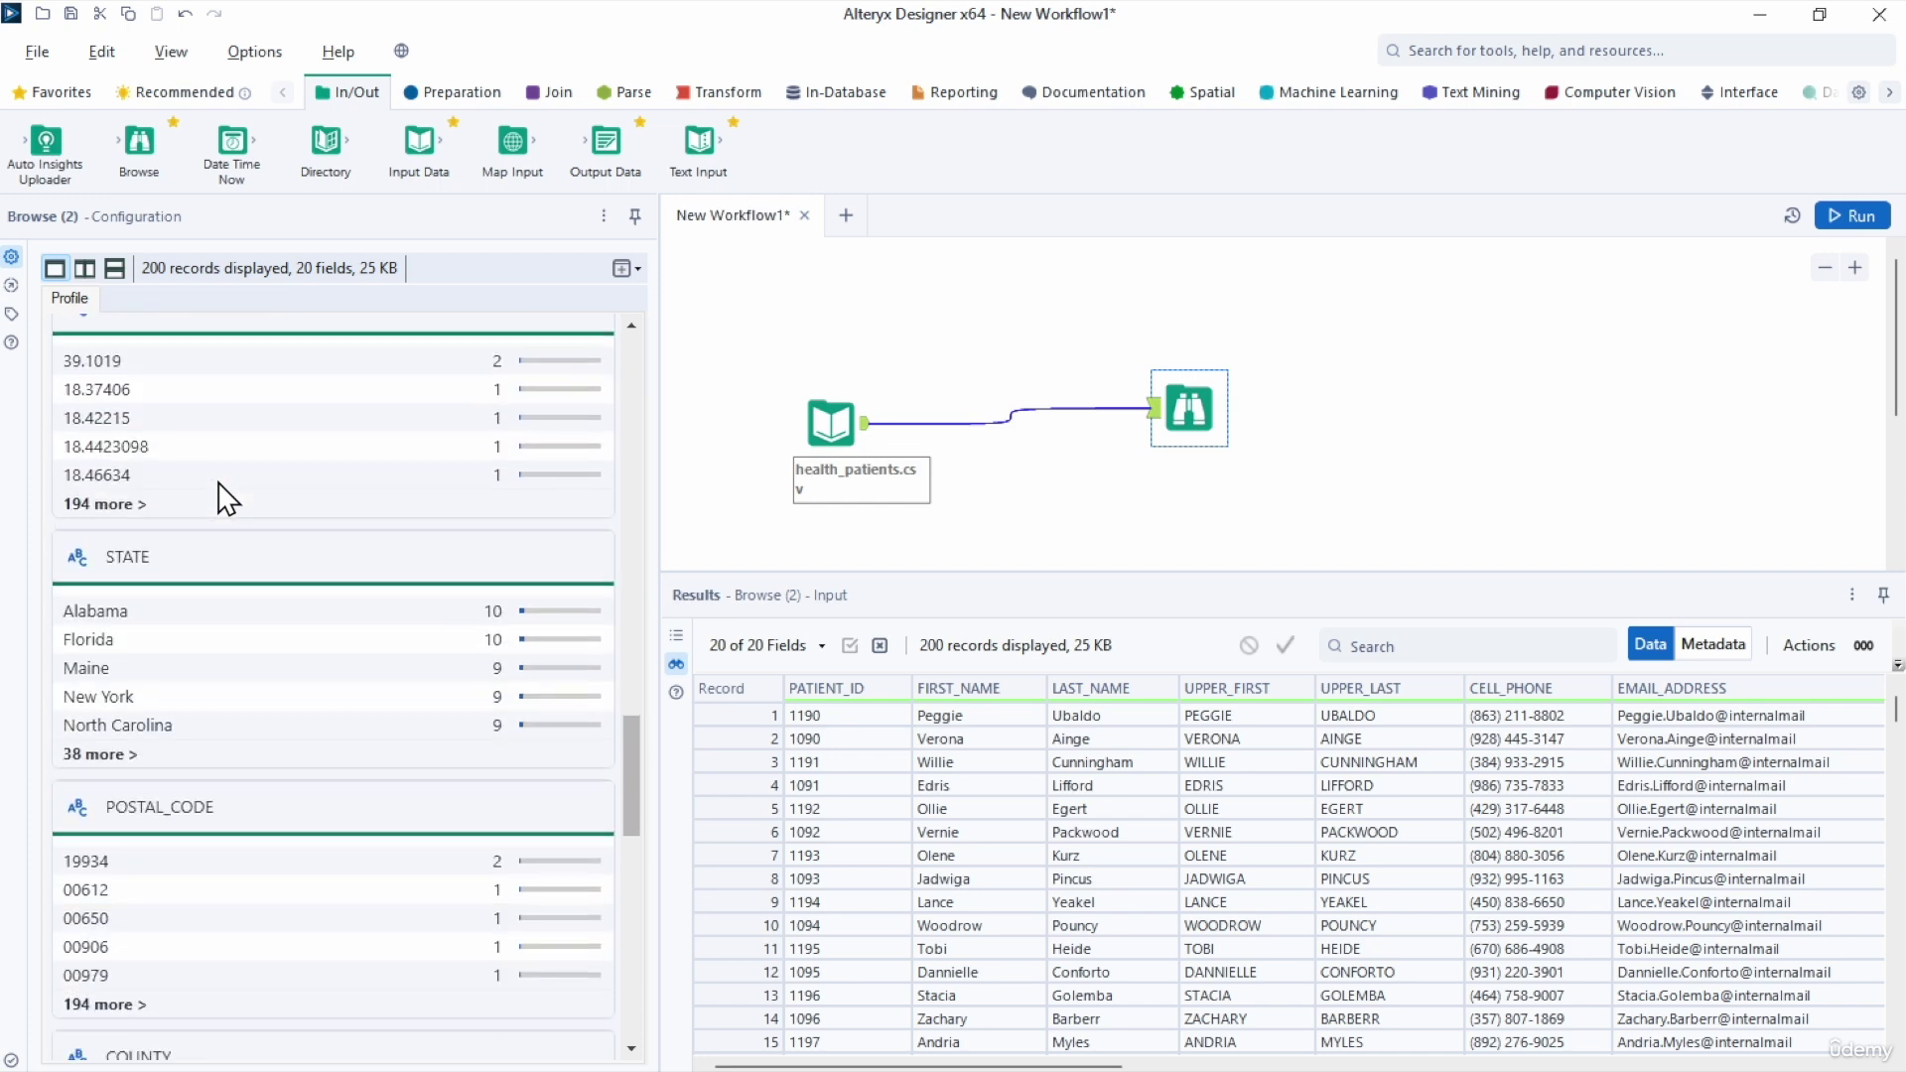
scroll(228, 498, down, 10)
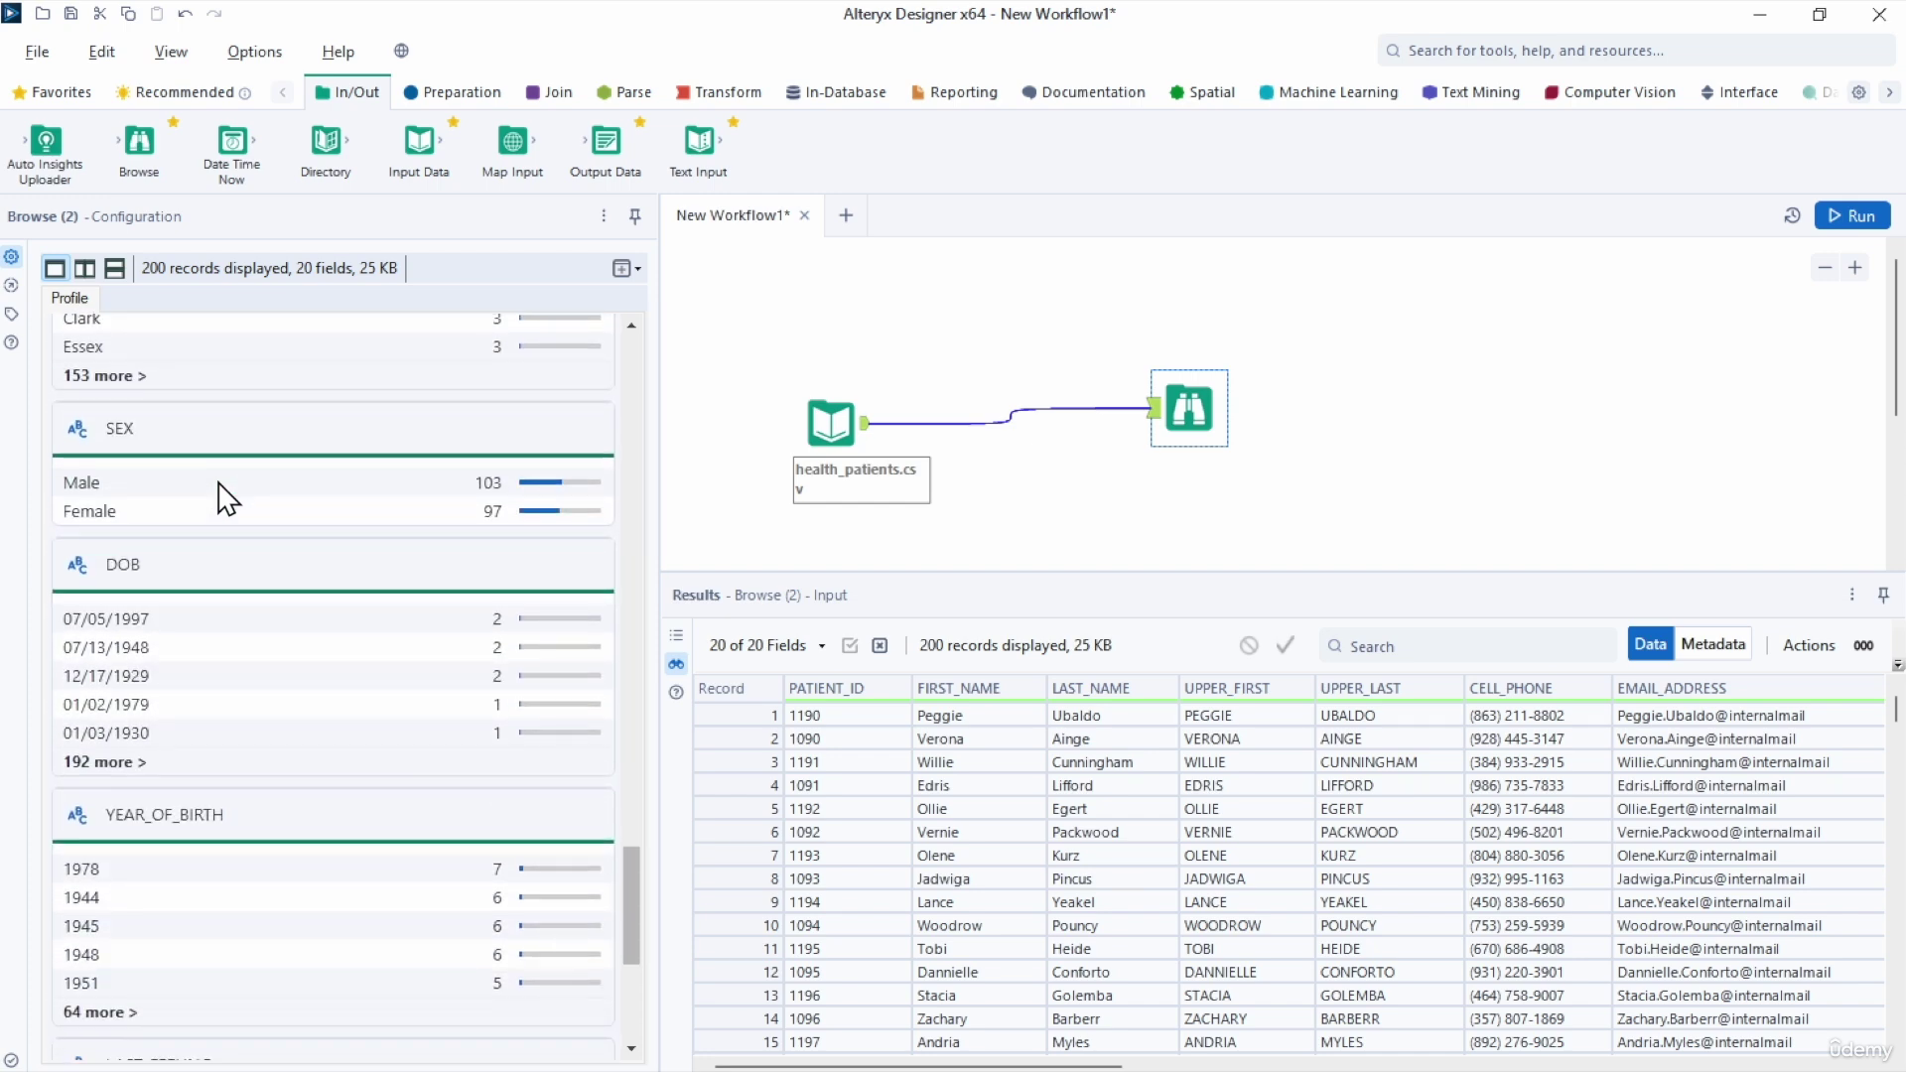
scroll(228, 498, down, 1)
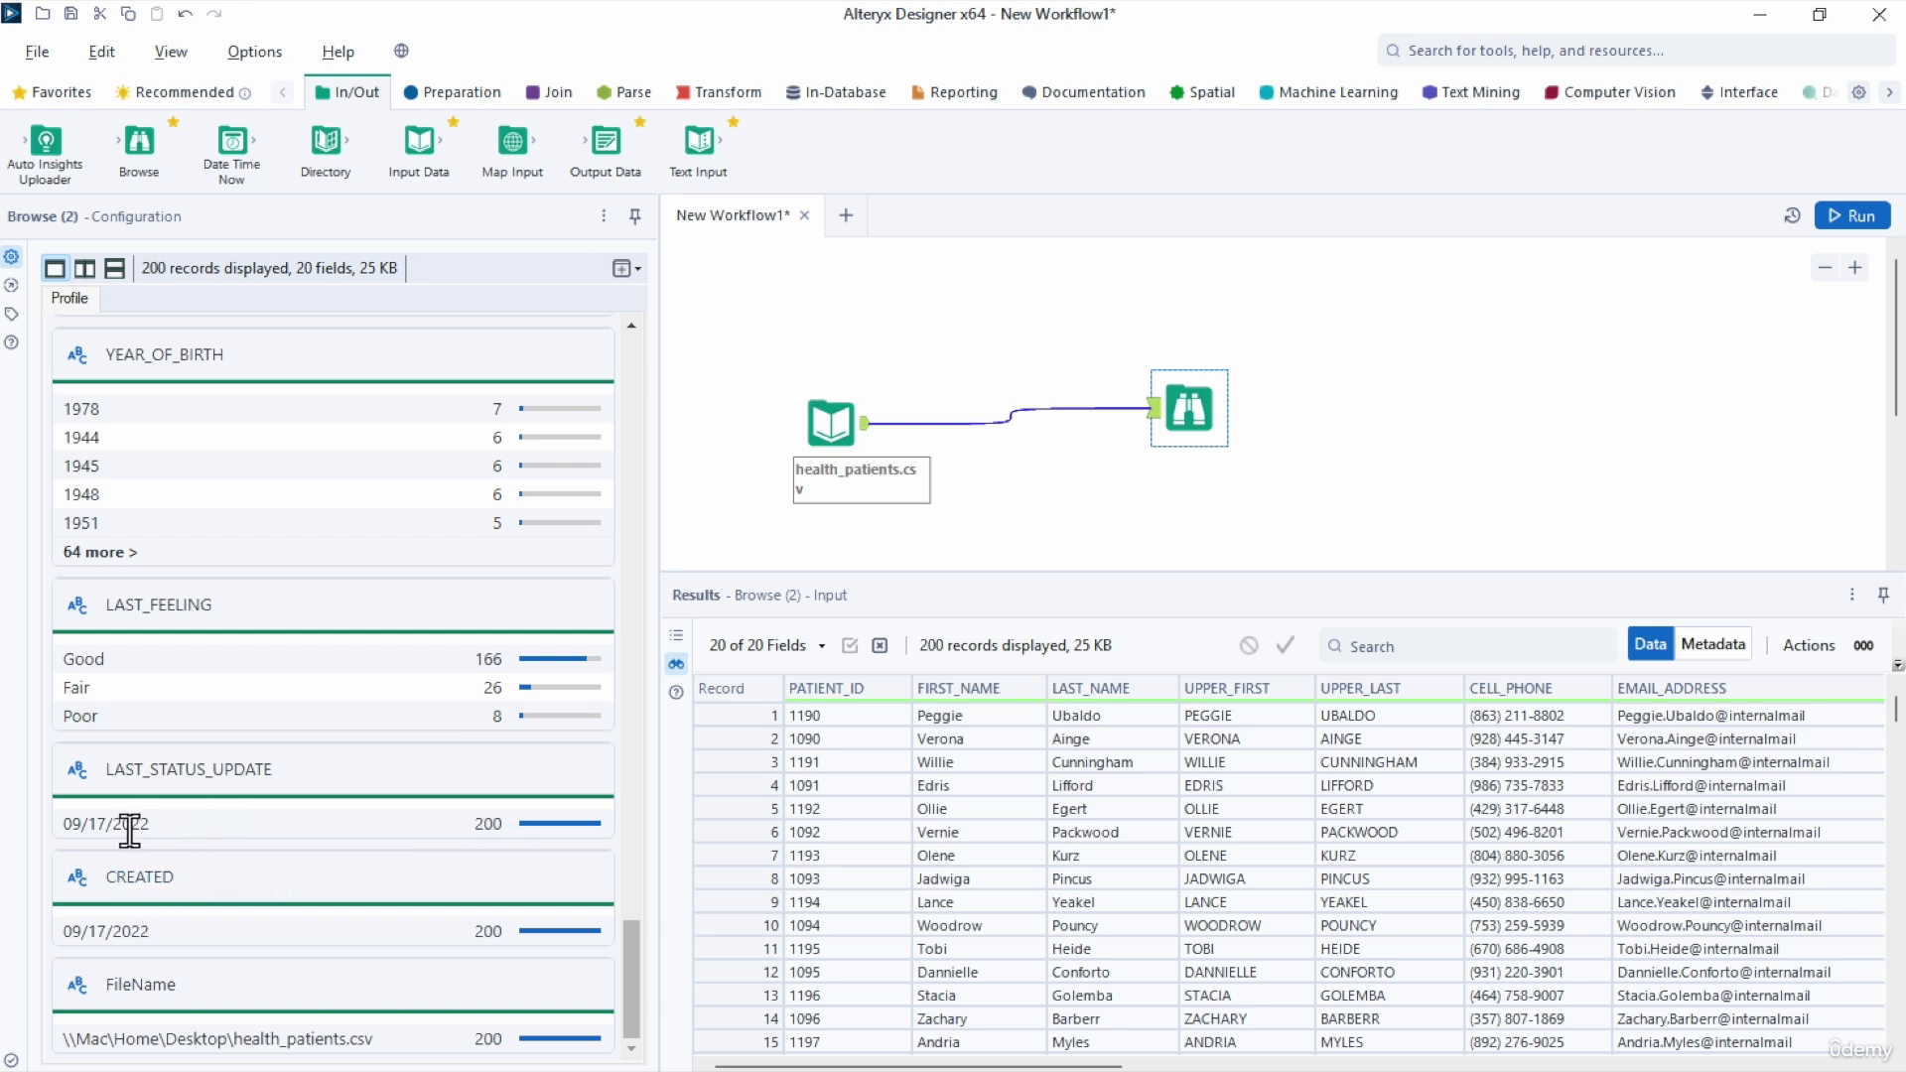
drag(72, 824, 183, 819)
click(208, 821)
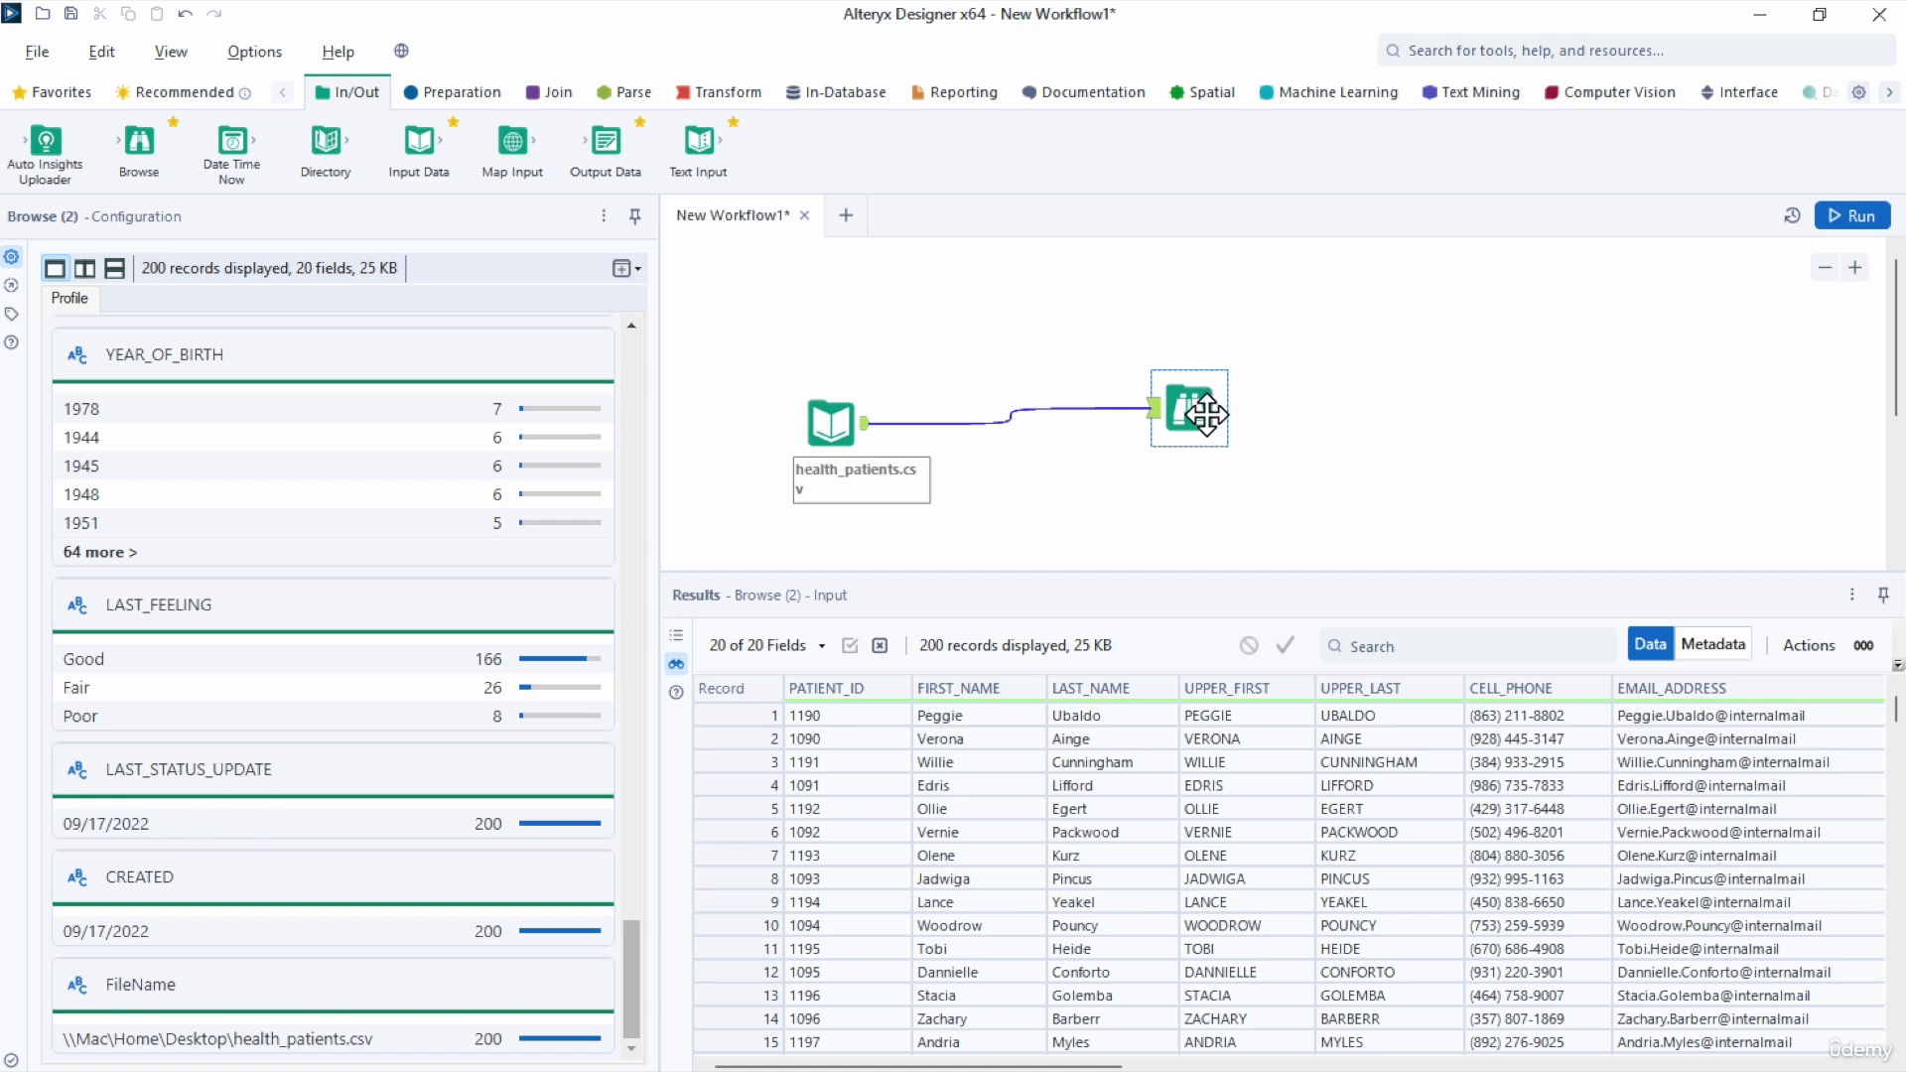